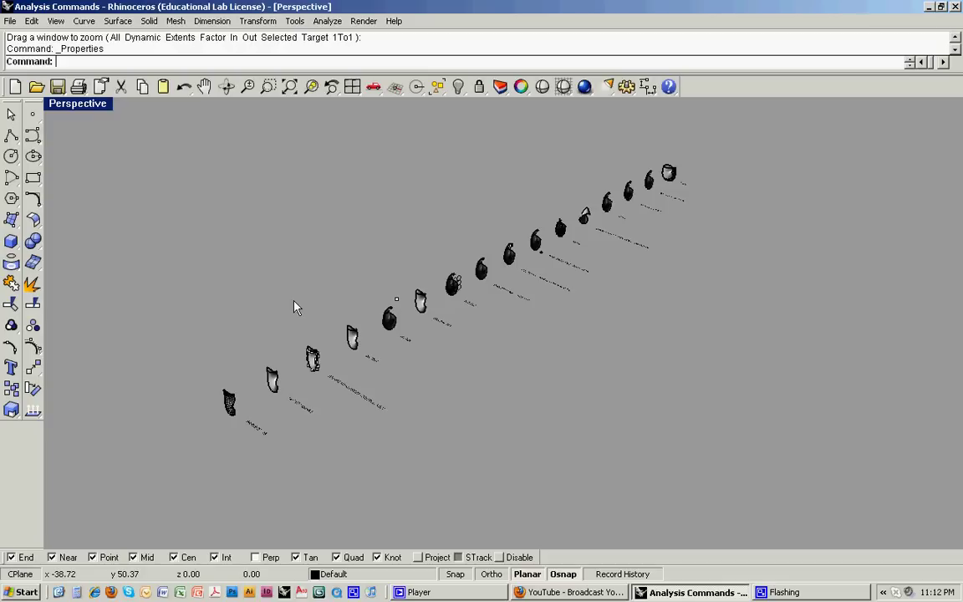
Step: Set the isocurve density of the "Properties - F3" model's lower surface to 3 and turn off its surface isocurve display
text(z)
key(Return)
drag(198, 387, 271, 430)
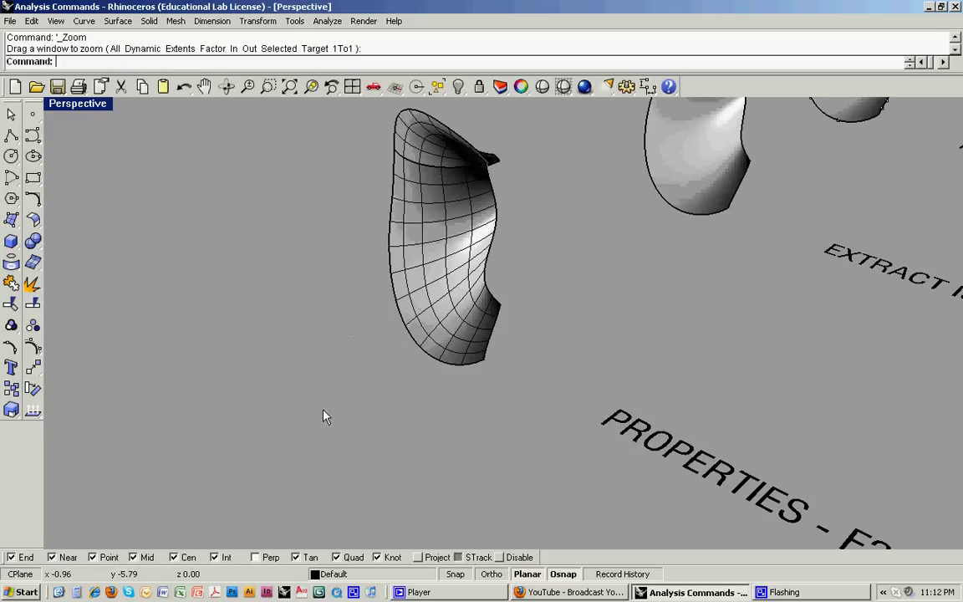
right_drag(389, 399, 312, 328)
click(324, 322)
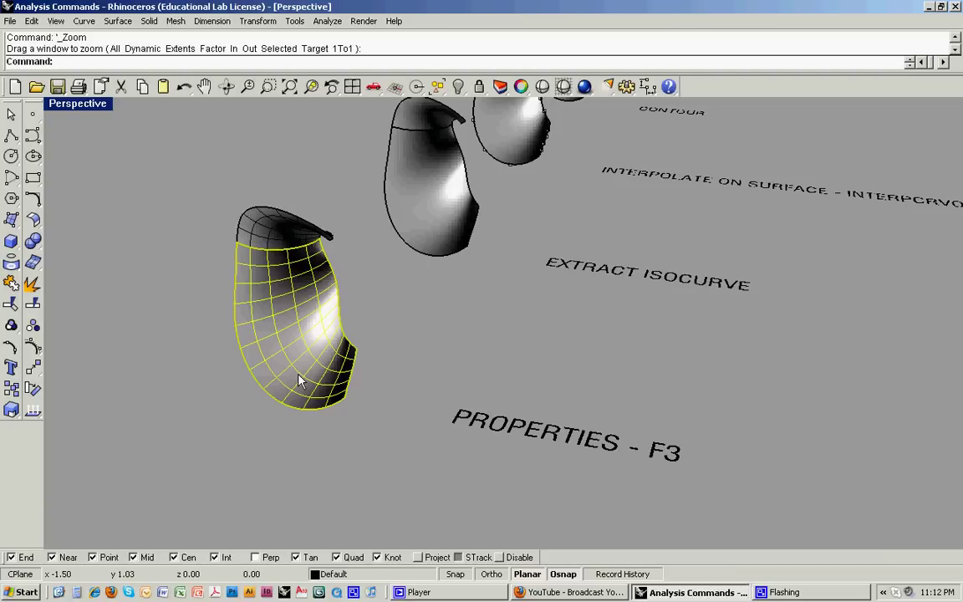
key(F3)
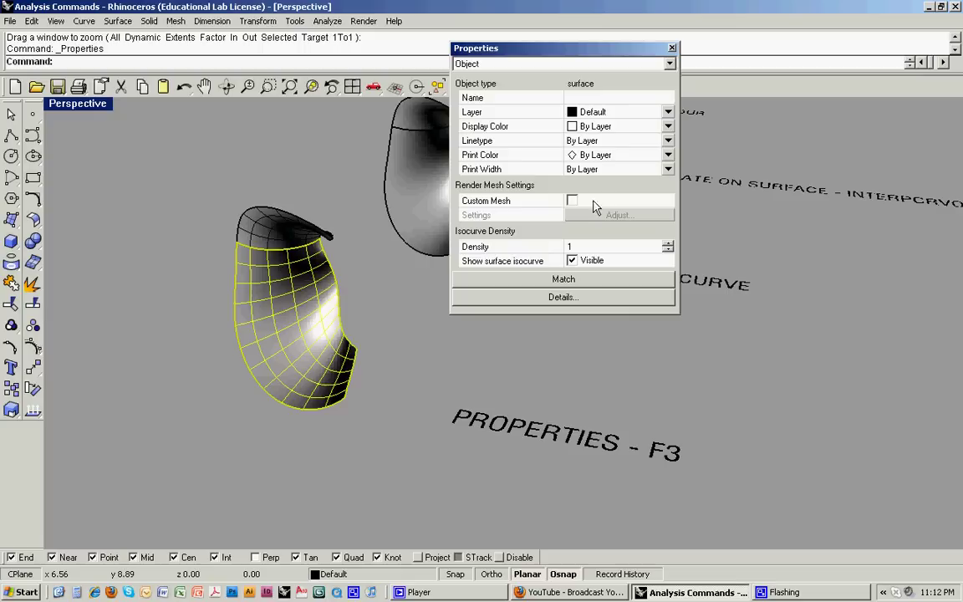
click(572, 261)
click(572, 261)
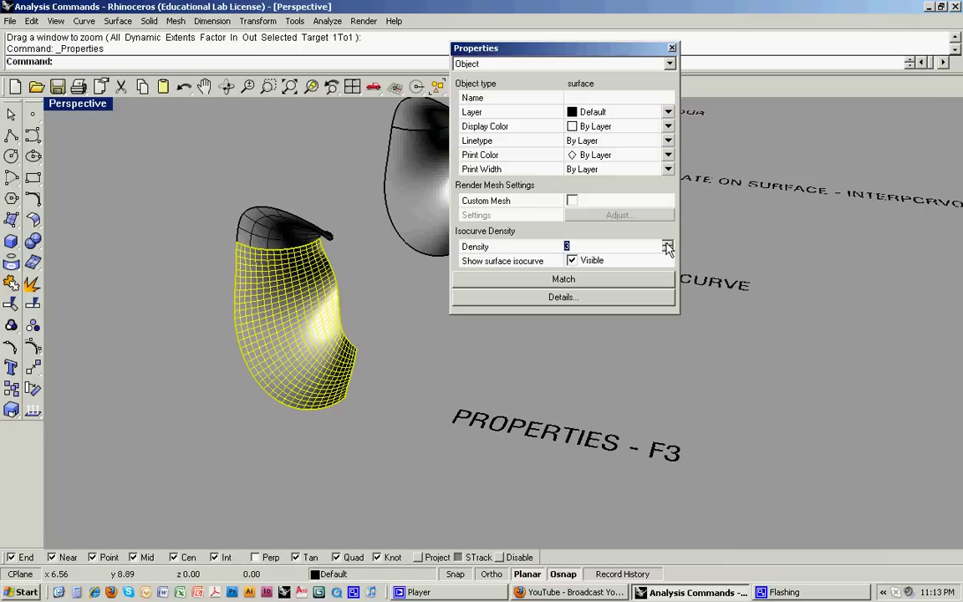
click(571, 261)
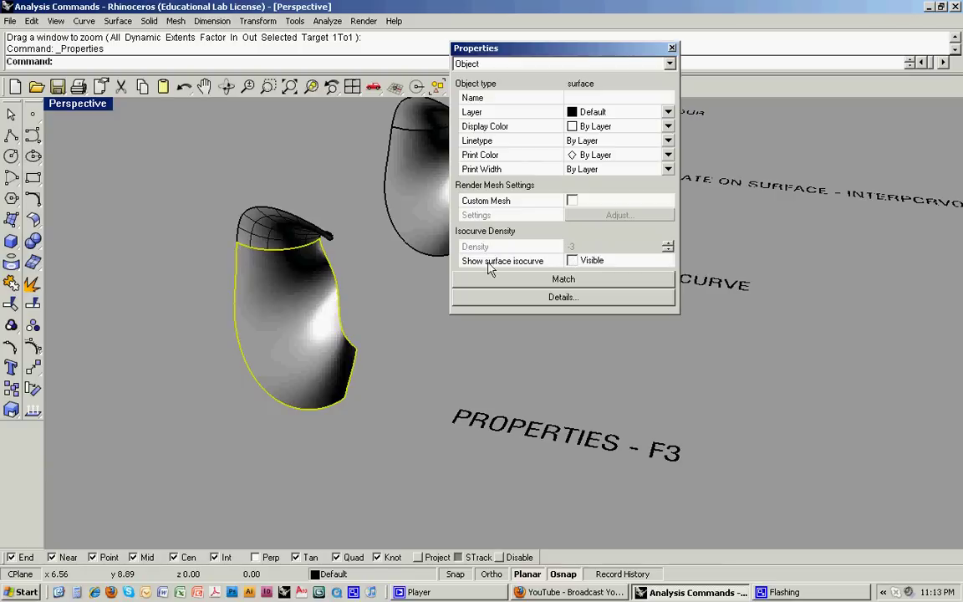
click(671, 49)
Step: Turn off the surface isocurve display for the upper surface of the same model and clear the selection
click(291, 238)
key(F3)
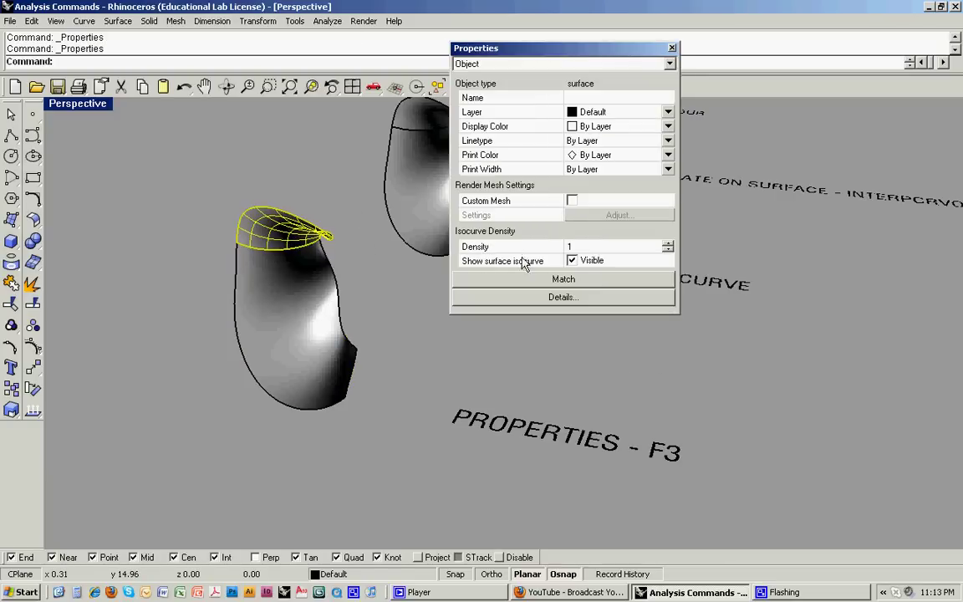
click(572, 261)
click(671, 48)
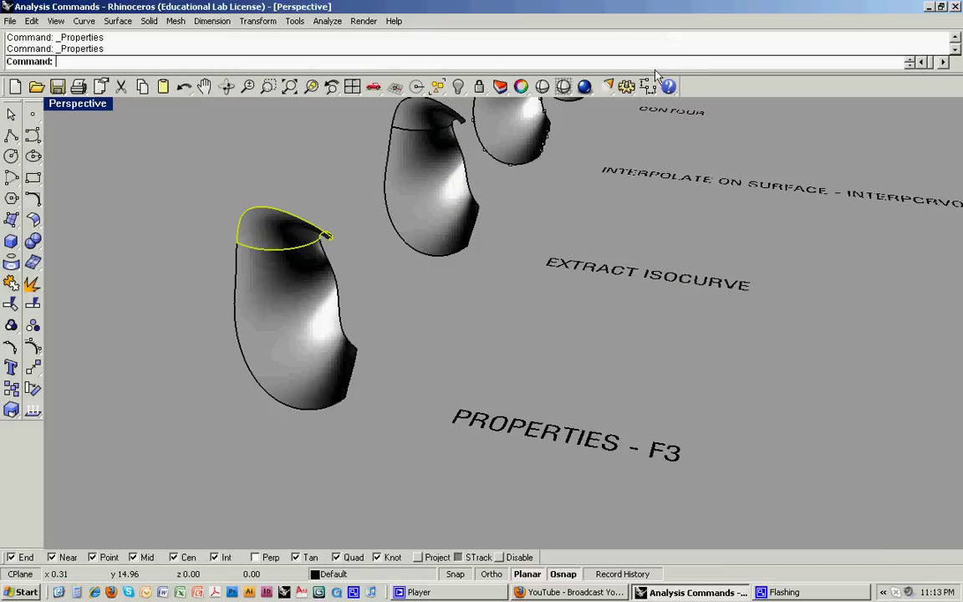
click(422, 307)
Step: Start ExtractIsocurve on the lower surface of the "Extract Isocurve" model
scroll(418, 348, down, 2)
shift+right_drag(427, 324, 412, 384)
text(z)
key(Return)
drag(376, 230, 517, 373)
right_drag(518, 373, 513, 355)
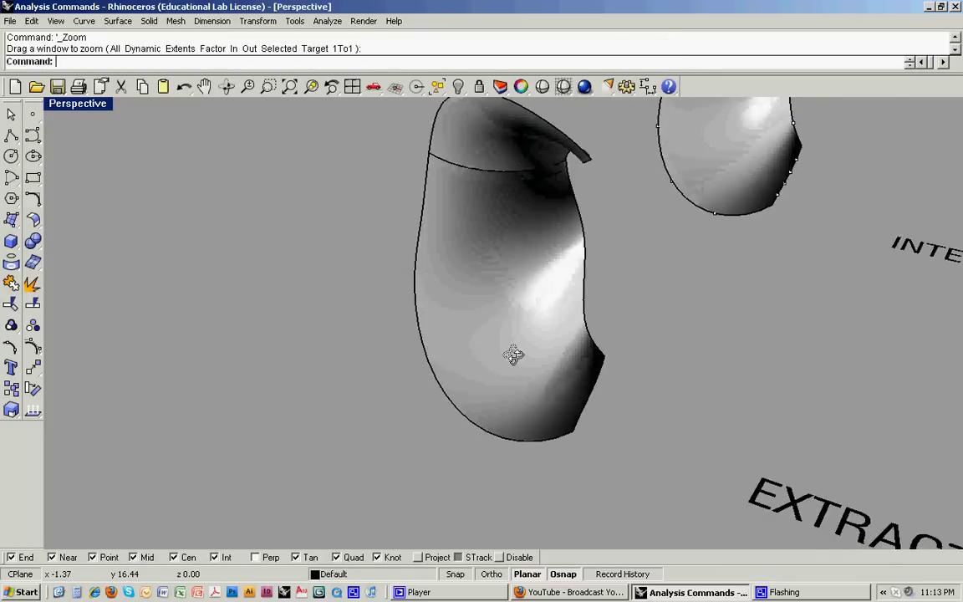
scroll(516, 346, down, 3)
shift+right_drag(506, 313, 473, 358)
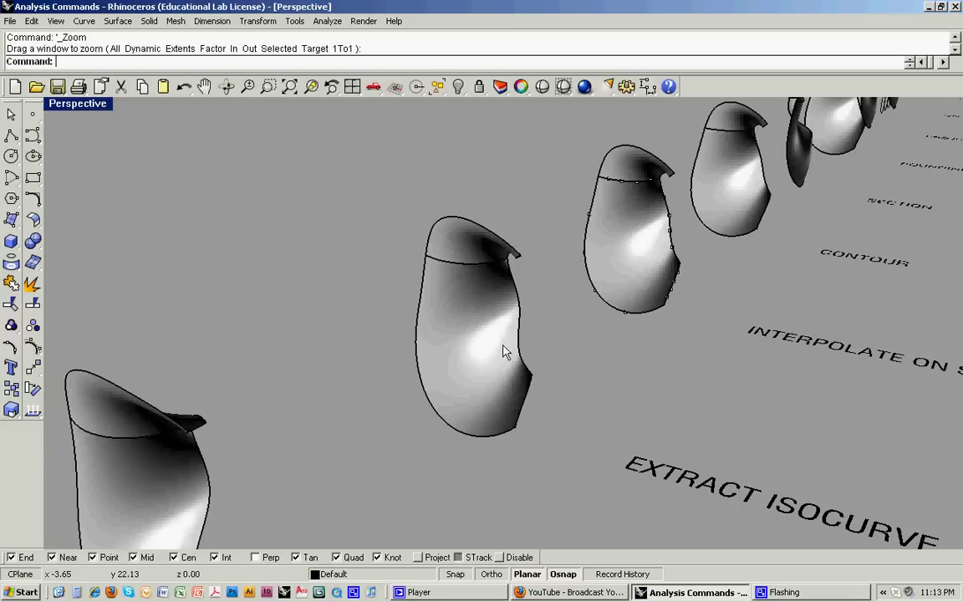
right_drag(505, 351, 425, 362)
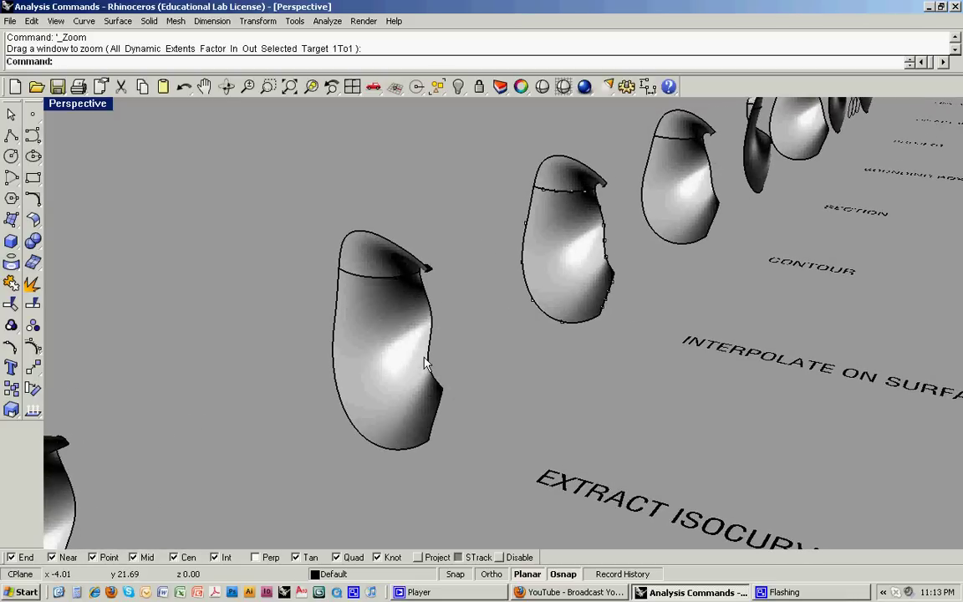
scroll(368, 361, down, 3)
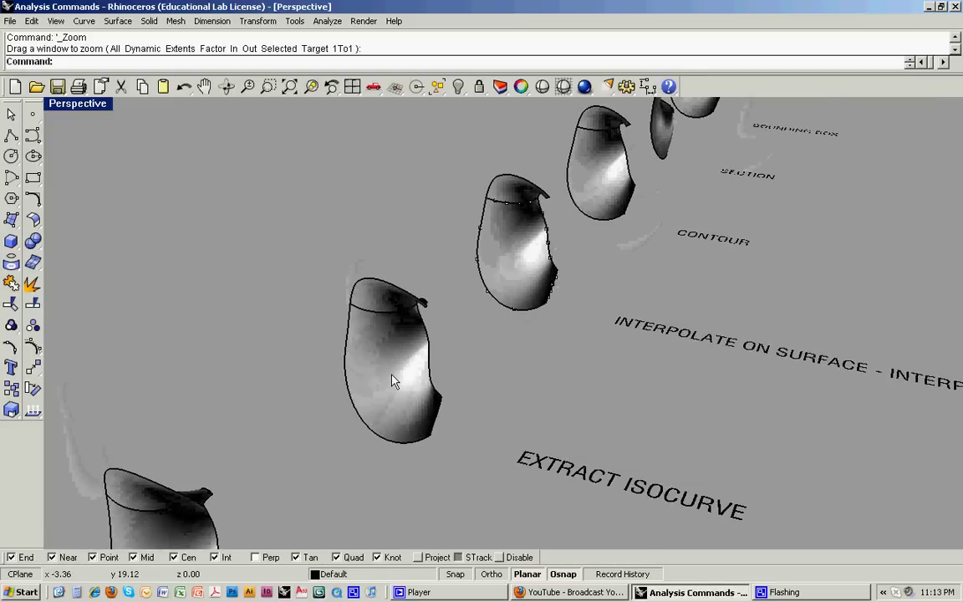
click(398, 389)
scroll(399, 393, up, 3)
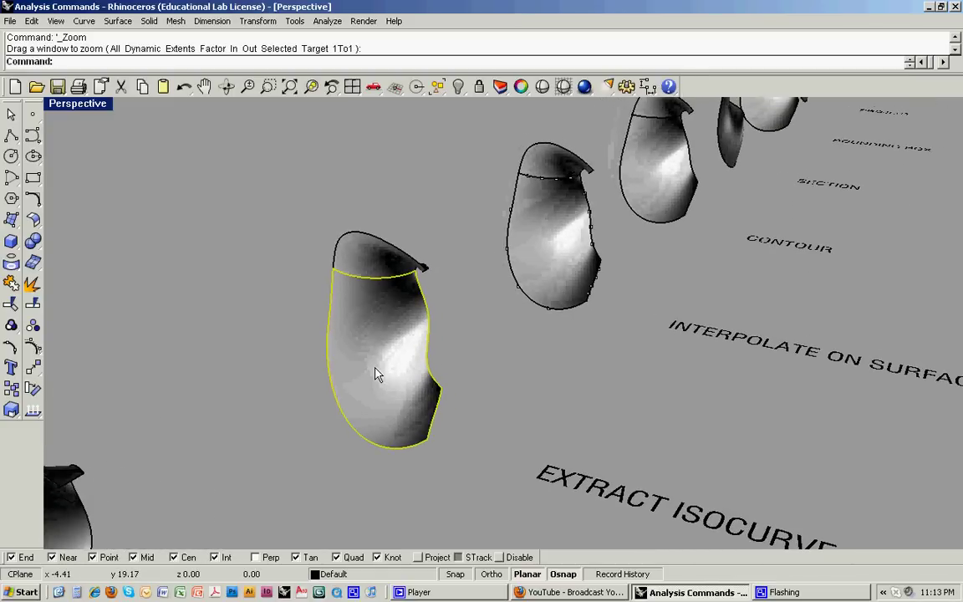
text(Ext)
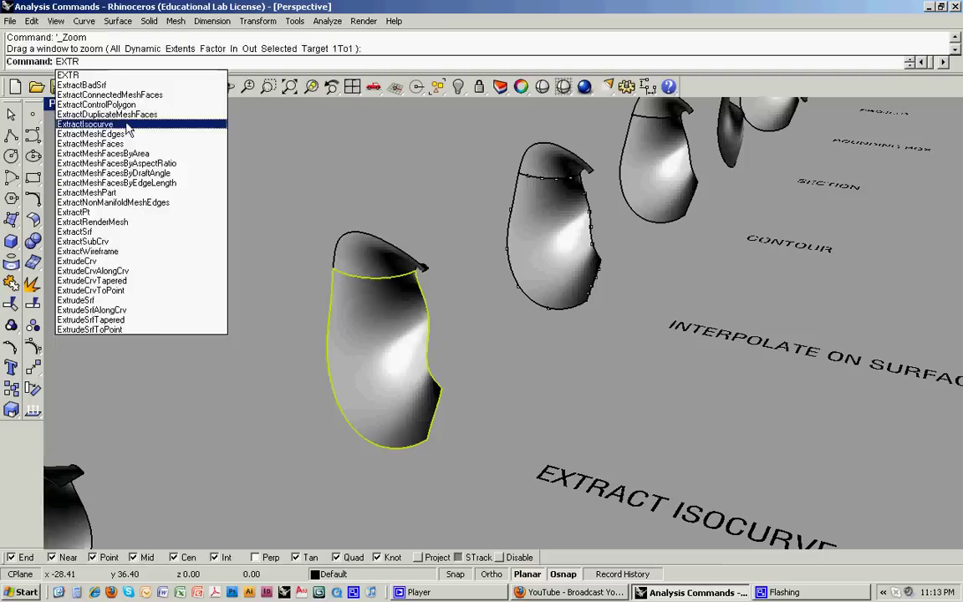
click(85, 124)
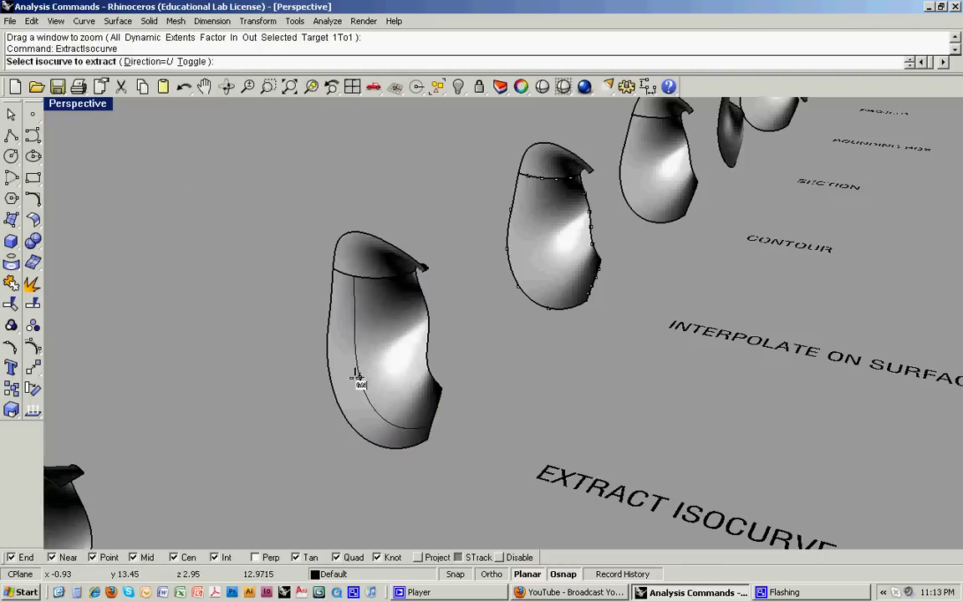
scroll(332, 372, up, 1)
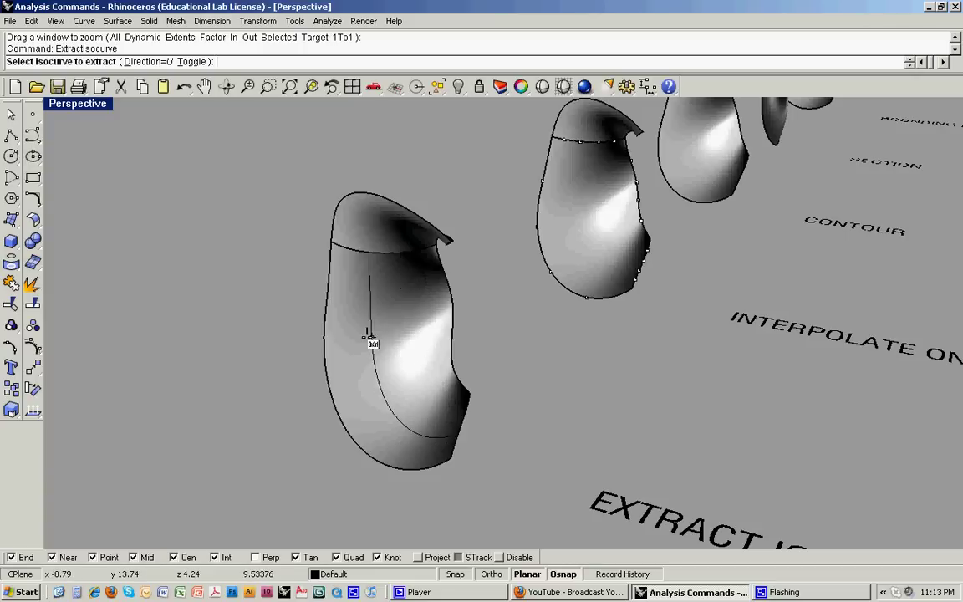
Step: Try the V direction, switch the extraction direction to Both, and extract isocurves through four points across the lower surface
click(157, 64)
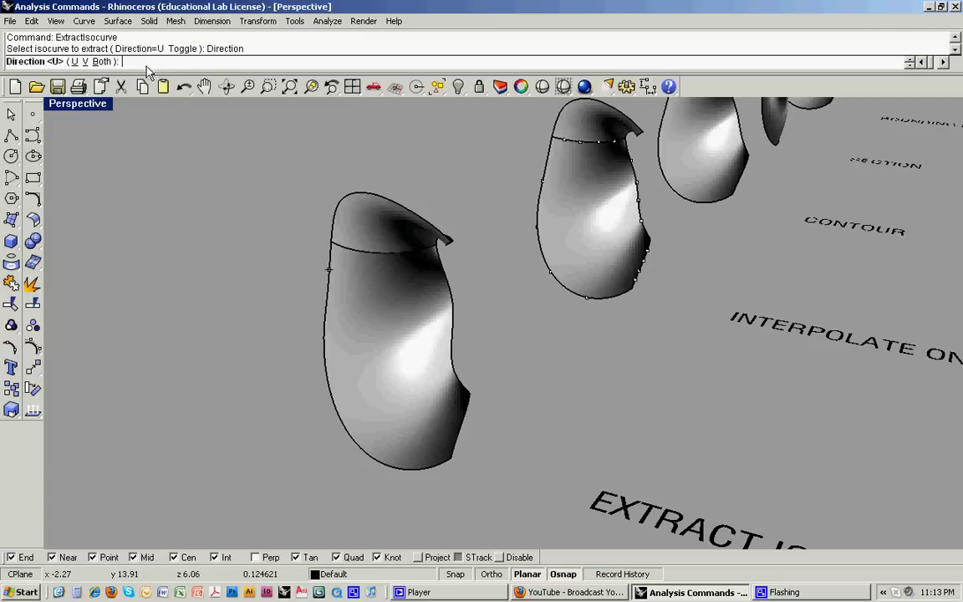
click(85, 61)
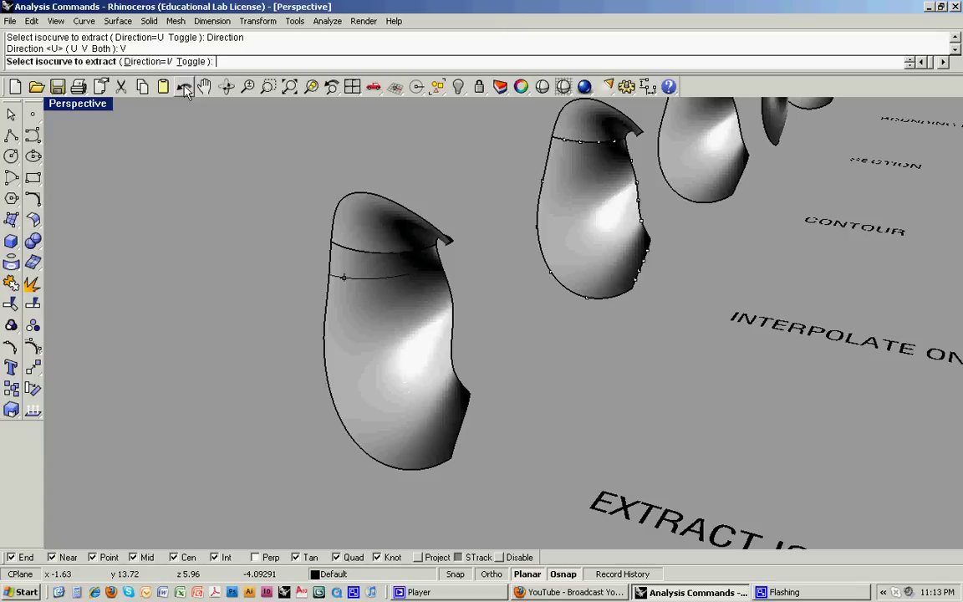
click(142, 62)
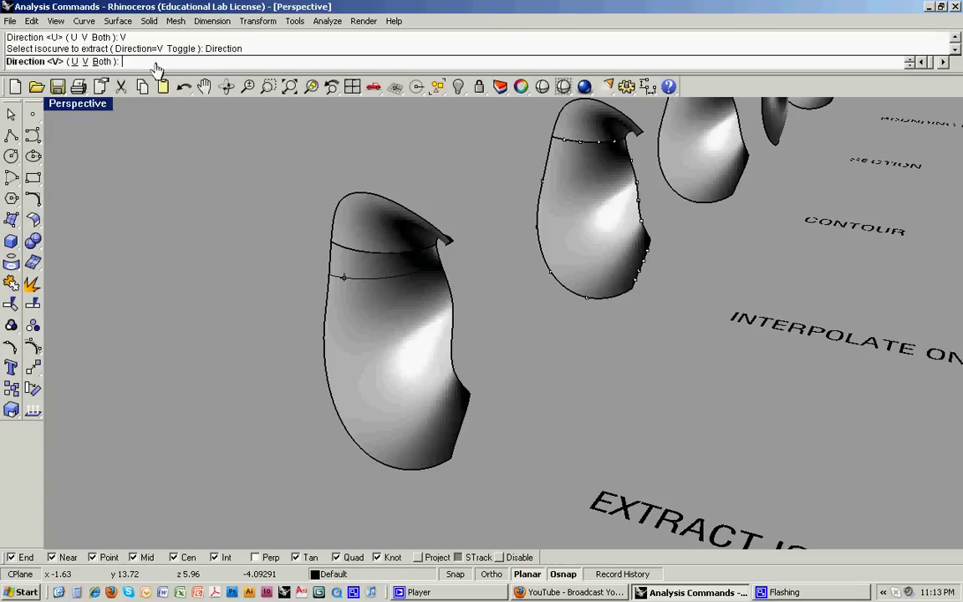
click(95, 62)
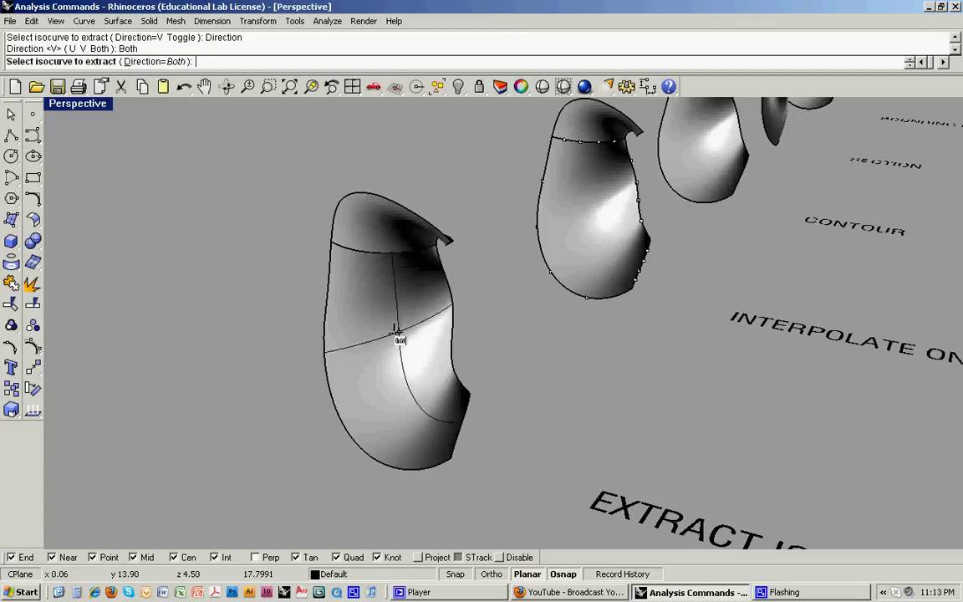
click(358, 283)
click(383, 316)
click(408, 338)
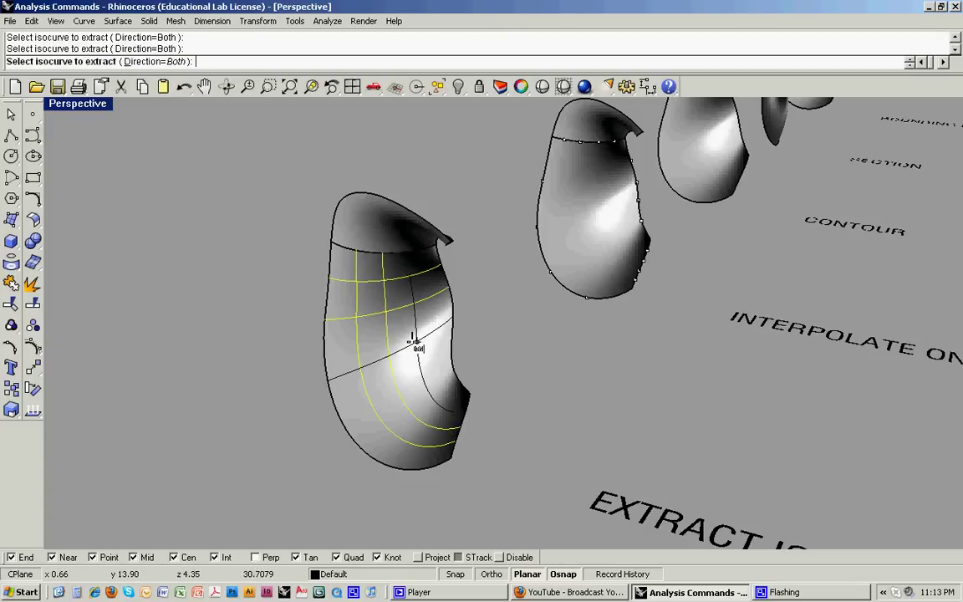
click(429, 363)
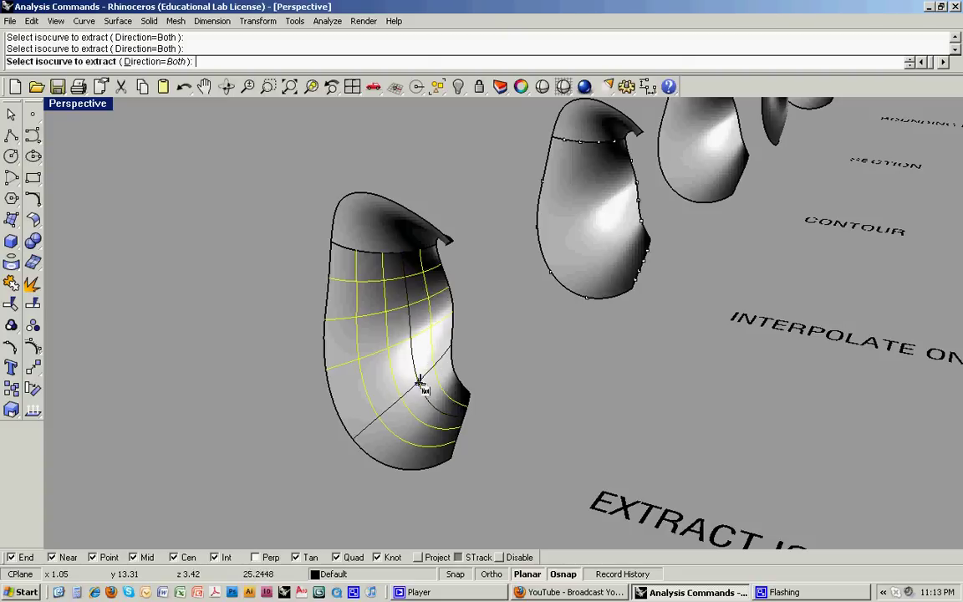
key(Return)
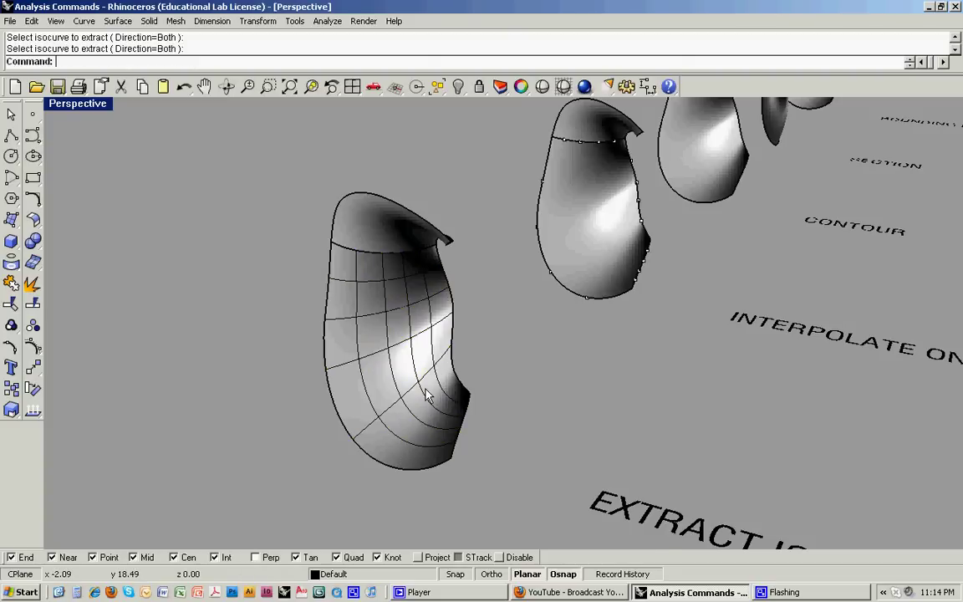
Step: Select single extracted isocurves and the surface beneath them to examine them as separate objects, and clear the selection
right_drag(435, 409, 428, 366)
click(421, 371)
click(483, 408)
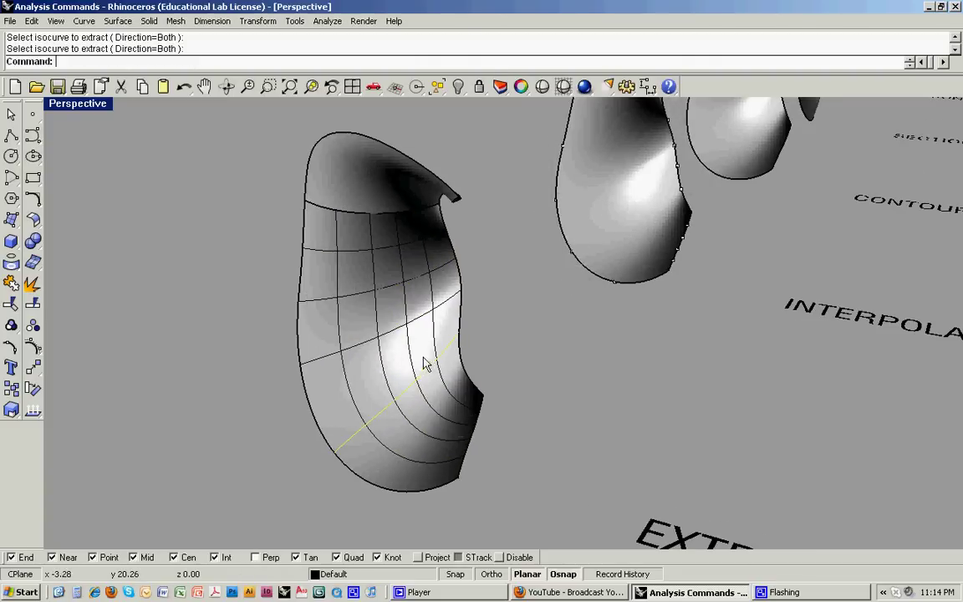
click(408, 350)
click(463, 389)
click(413, 344)
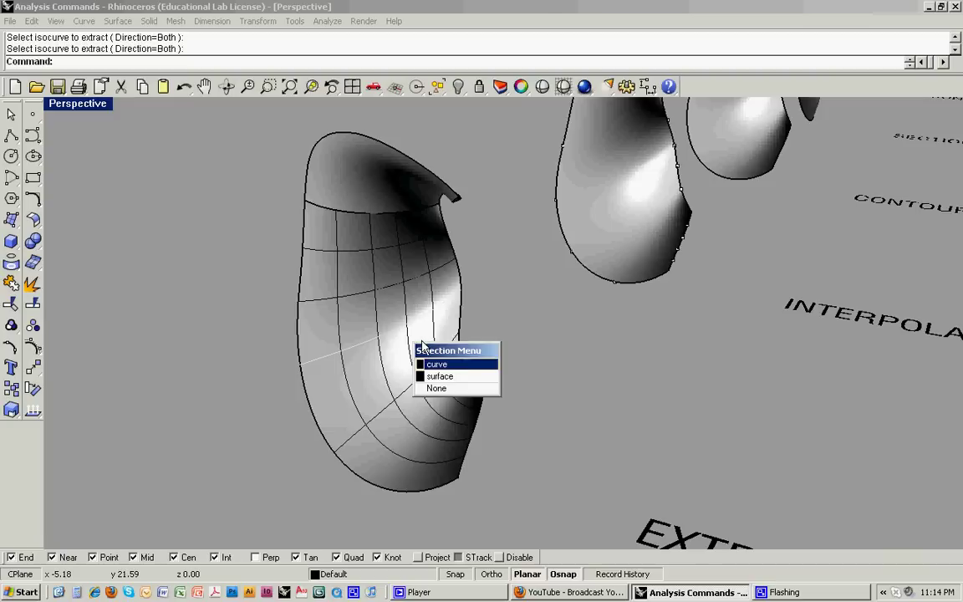
click(431, 376)
key(Escape)
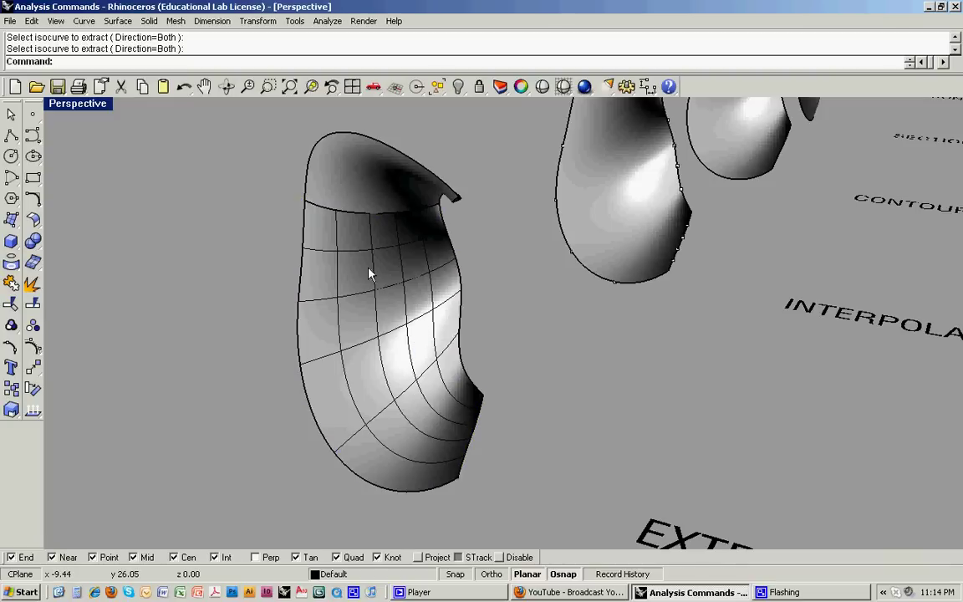
Step: Extract three isocurves on the upper surface, starting where the first three lengthwise curves of the lower surface meet the shared edge
right_click(359, 229)
click(364, 215)
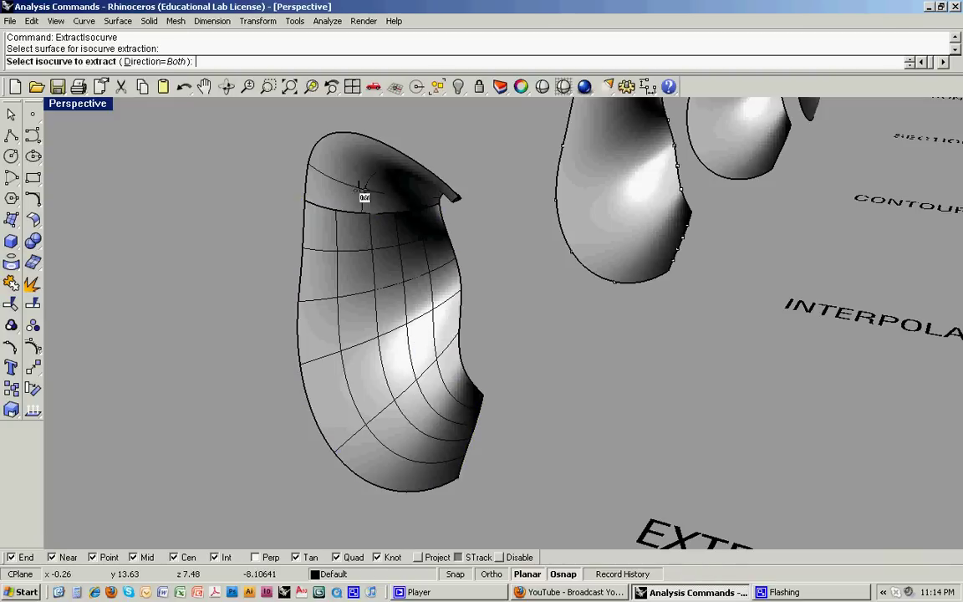
click(335, 212)
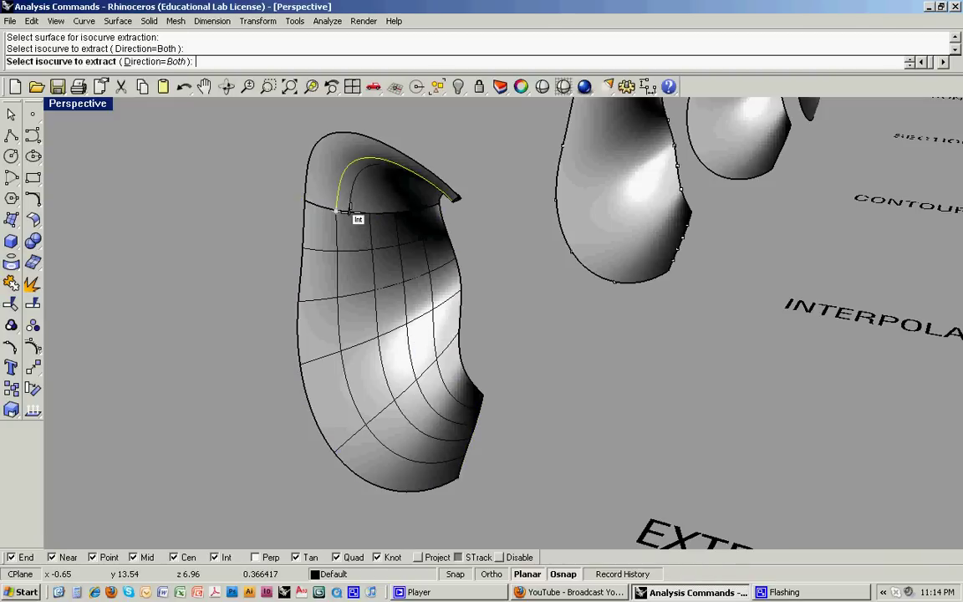
click(372, 213)
click(396, 212)
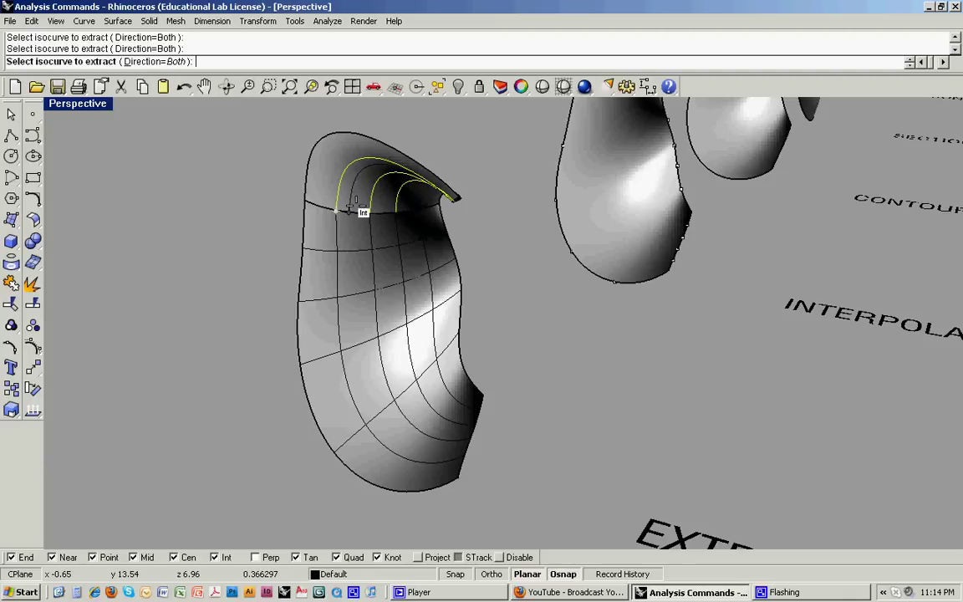
right_click(360, 214)
Step: Interpolate a curve on the lower surface of the "Interpolate on Surface" model, from the shared edge's first point to the outer side's upper point
scroll(357, 221, down, 2)
right_drag(357, 222, 326, 312)
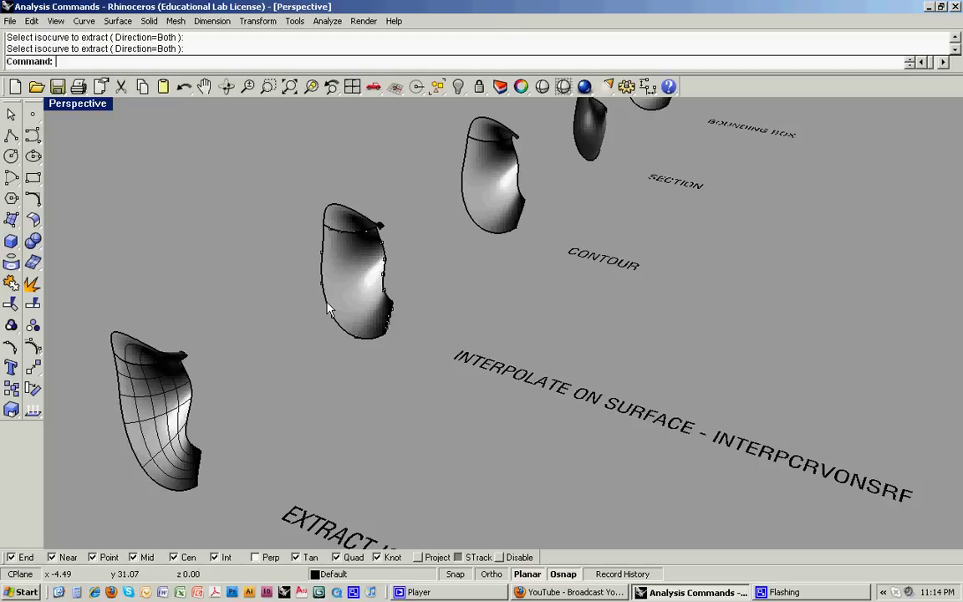
scroll(179, 398, down, 4)
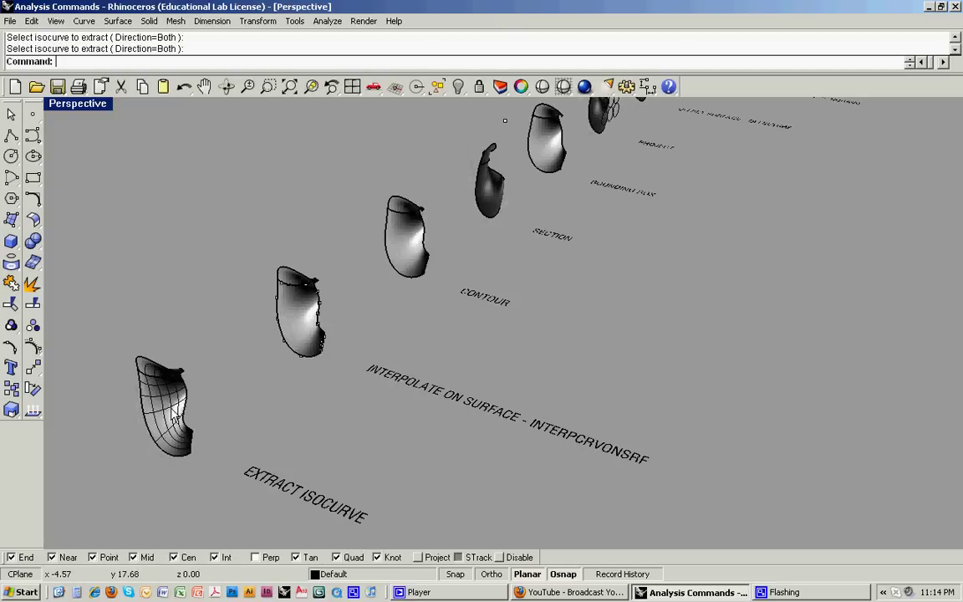
scroll(179, 398, up, 6)
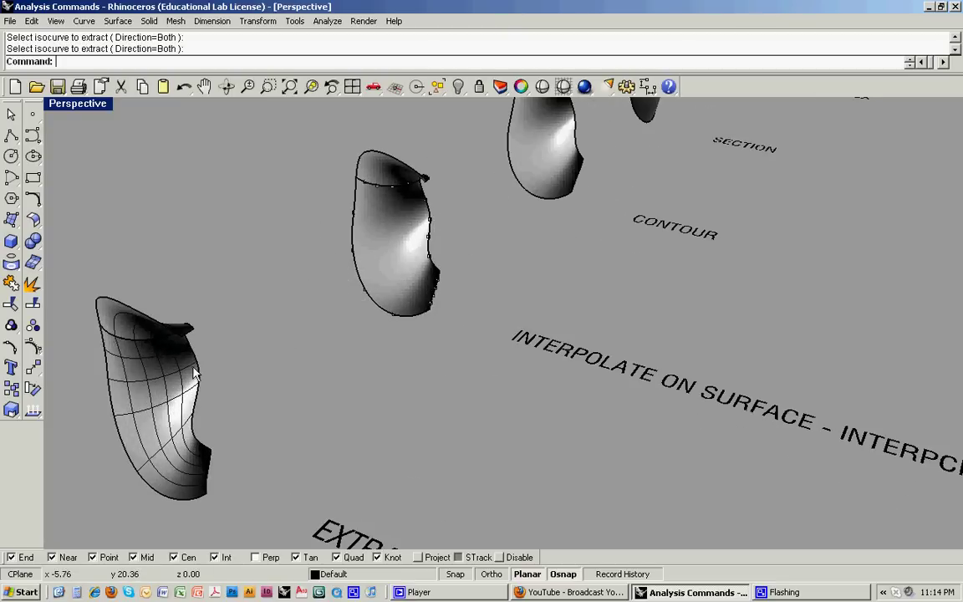
scroll(192, 367, down, 3)
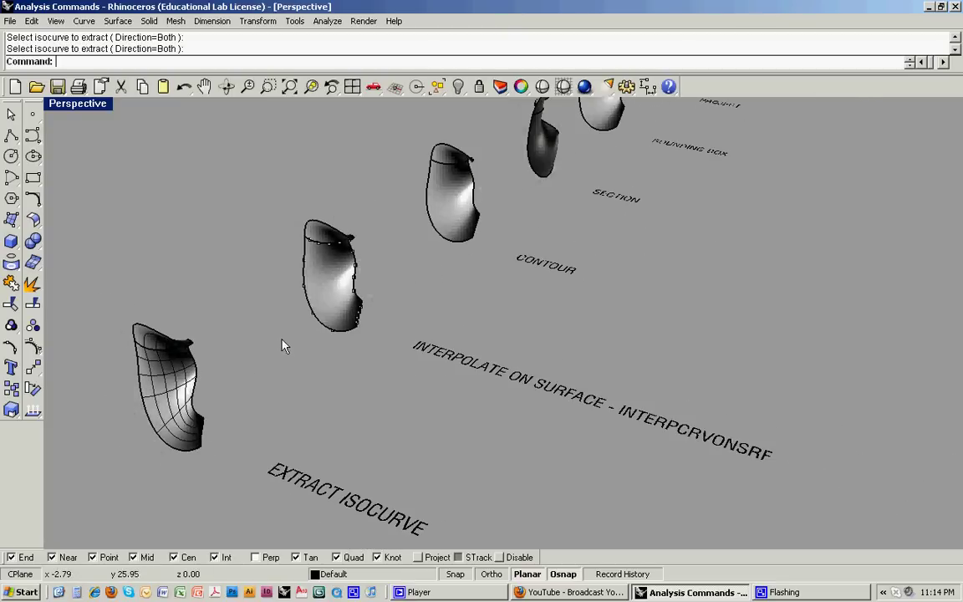
shift+right_drag(283, 341, 206, 325)
scroll(249, 389, up, 2)
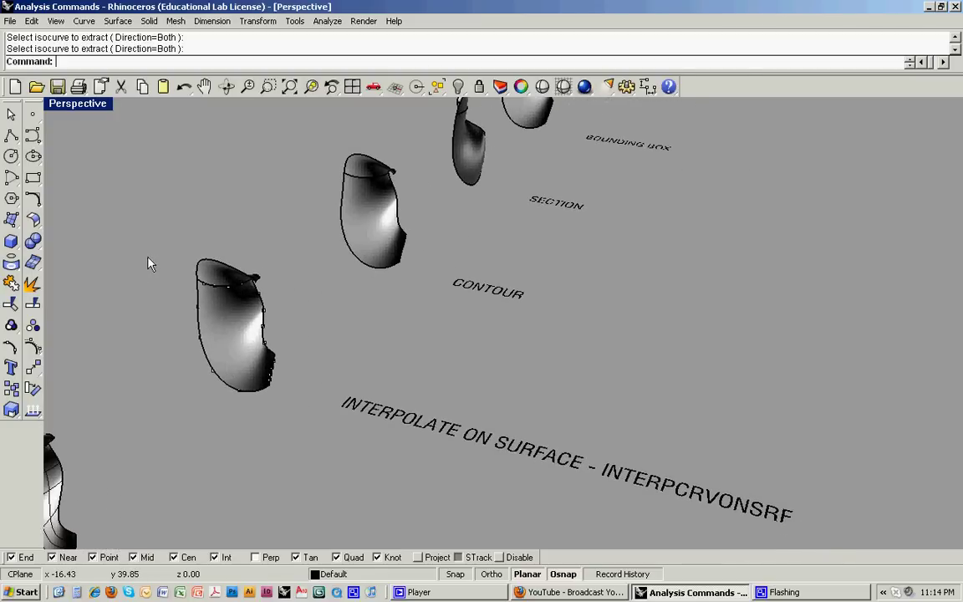
click(34, 137)
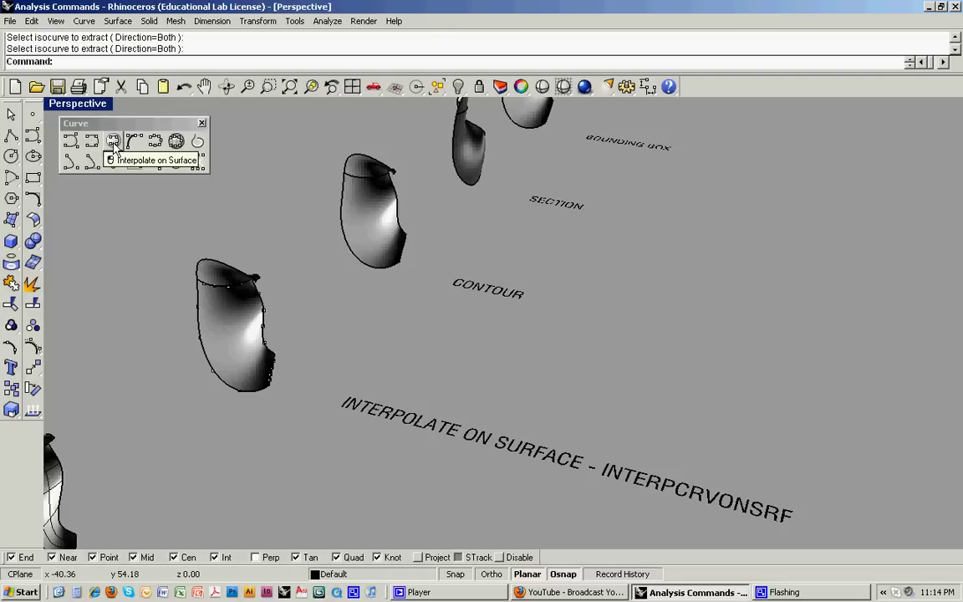
click(114, 143)
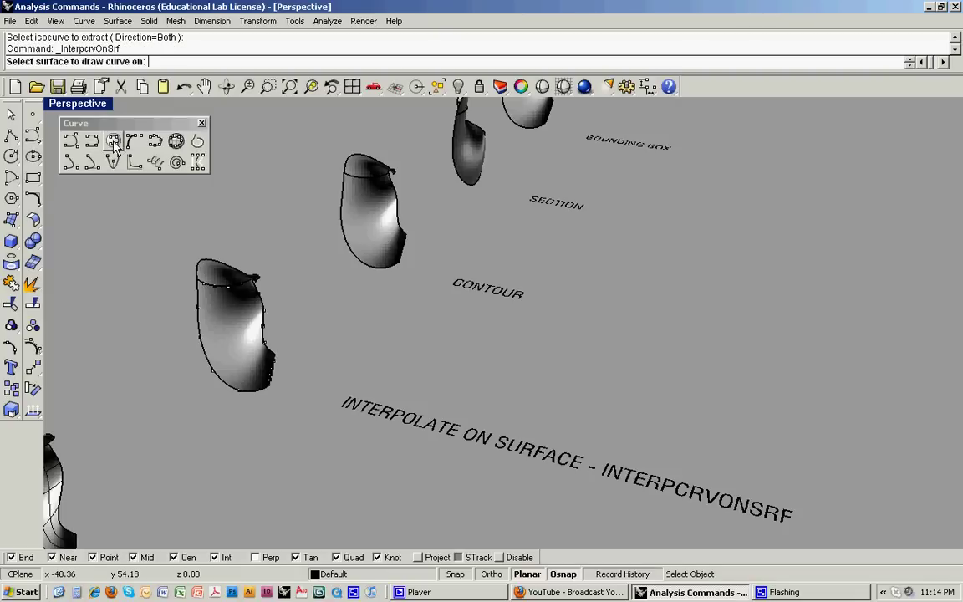
click(228, 327)
scroll(217, 324, up, 4)
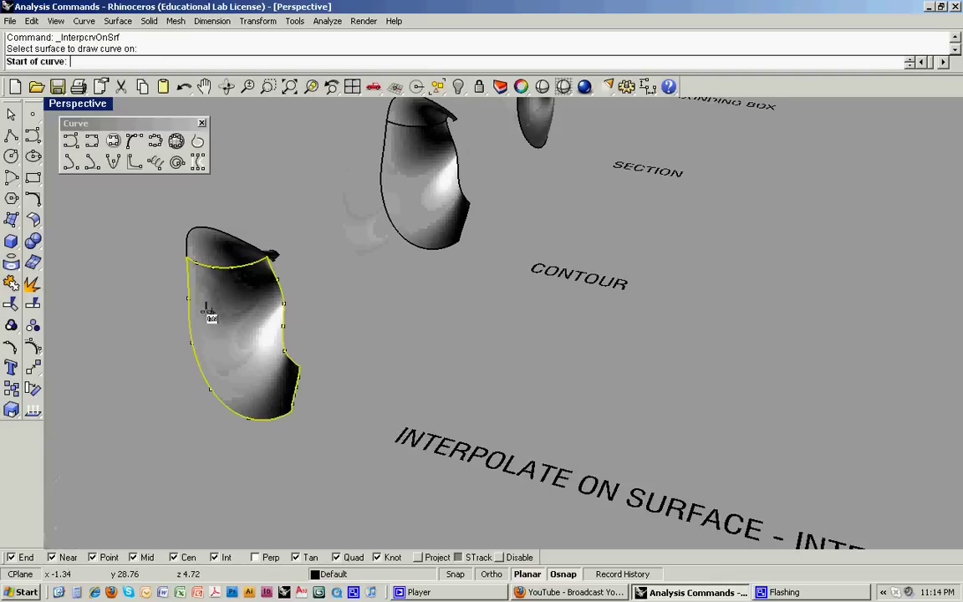
right_drag(225, 270, 227, 280)
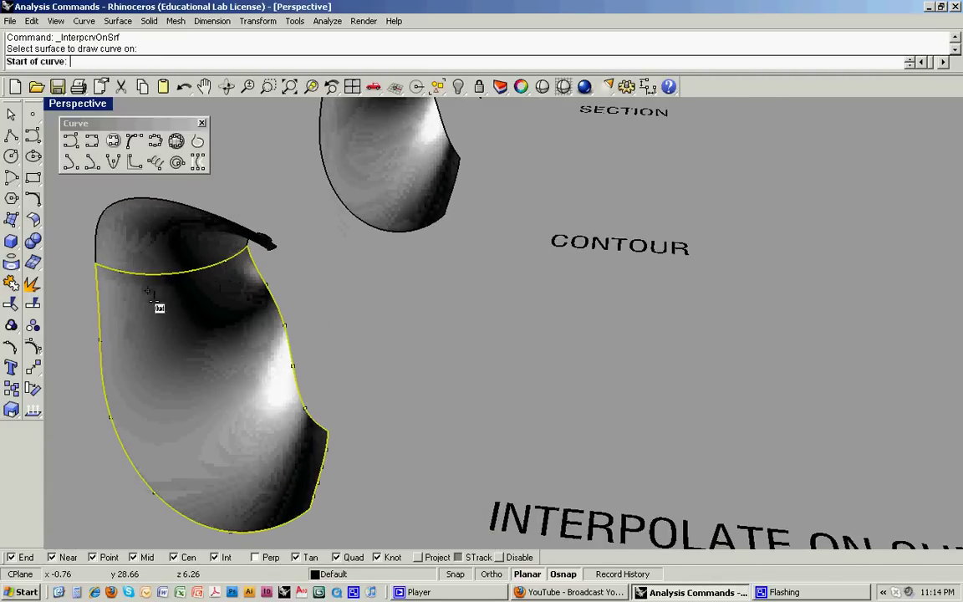
click(121, 272)
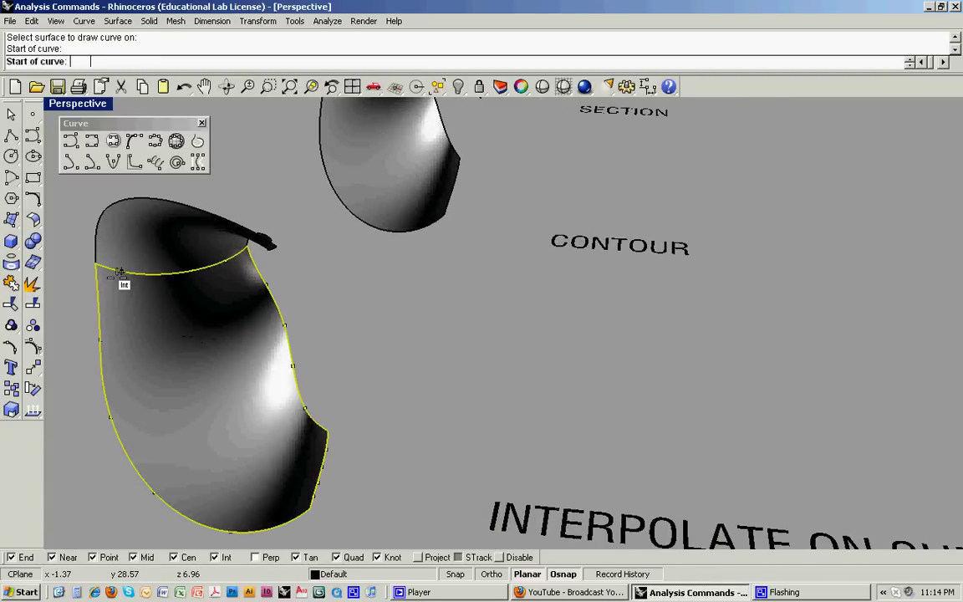
click(98, 338)
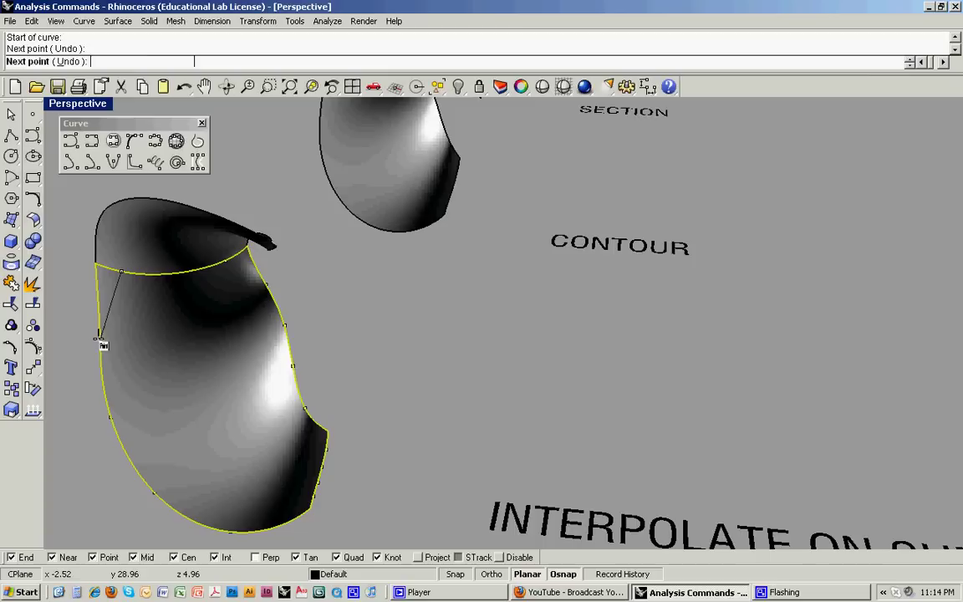
right_click(140, 320)
right_drag(142, 322, 159, 301)
Step: Interpolate two more curves on the lower surface, from the shared edge's second and third points to the next two points down the outer side
key(Return)
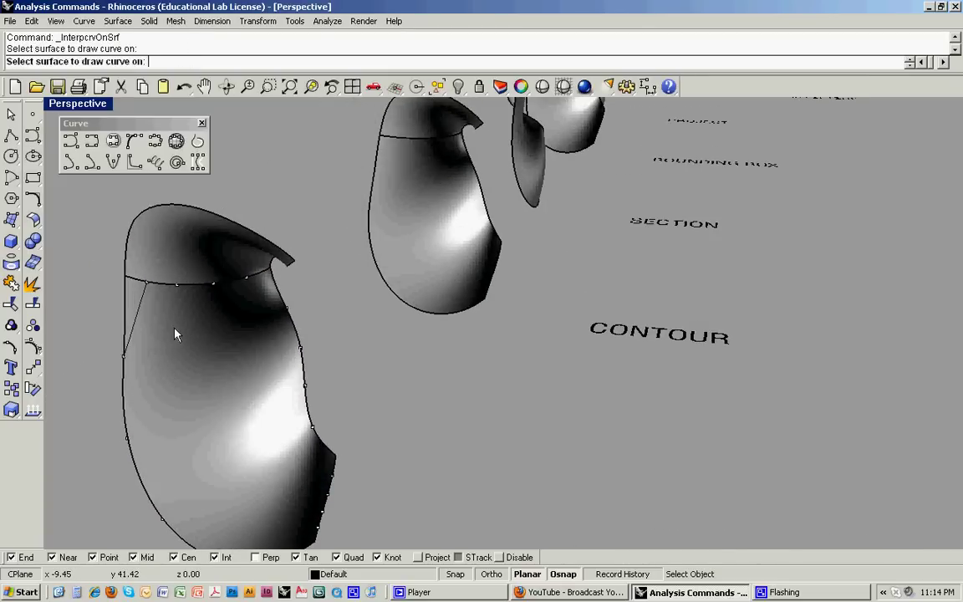
click(175, 332)
click(177, 284)
click(127, 435)
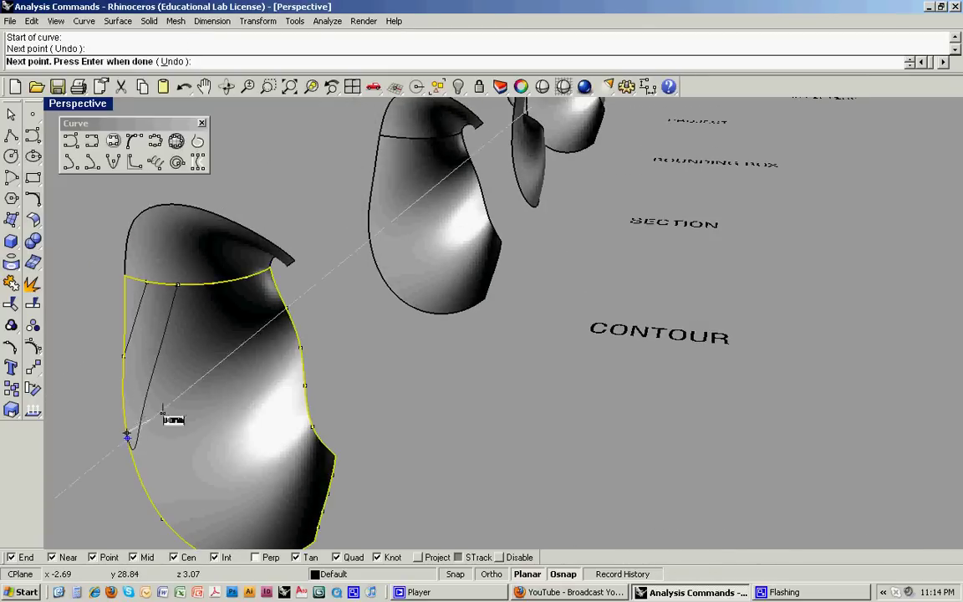
key(Return)
key(Return)
click(180, 309)
click(210, 300)
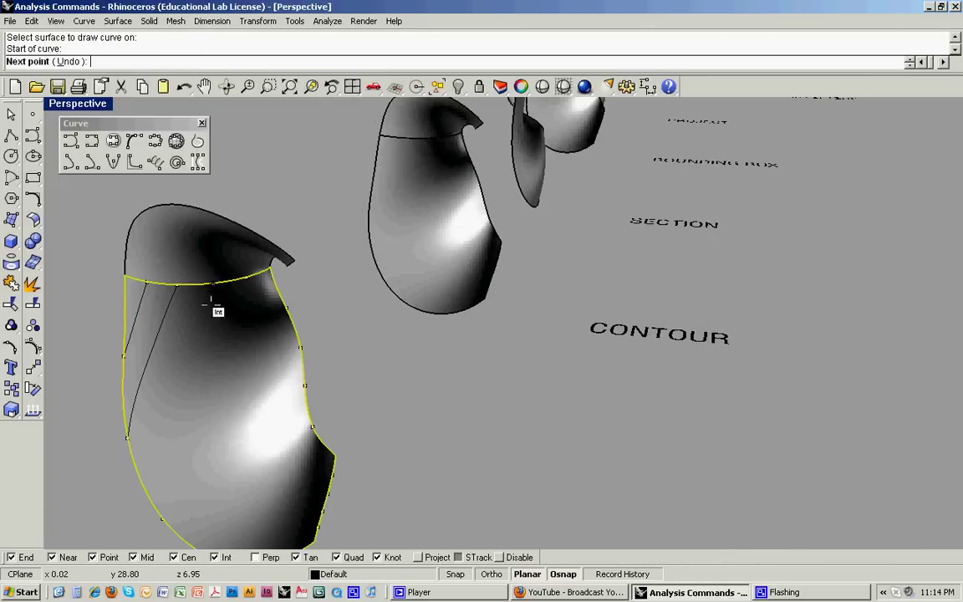
click(162, 509)
key(Return)
Step: Interpolate a fourth curve on the lower surface, from the shared edge's fourth point to the marked point on the rounded bottom edge
key(Return)
click(191, 370)
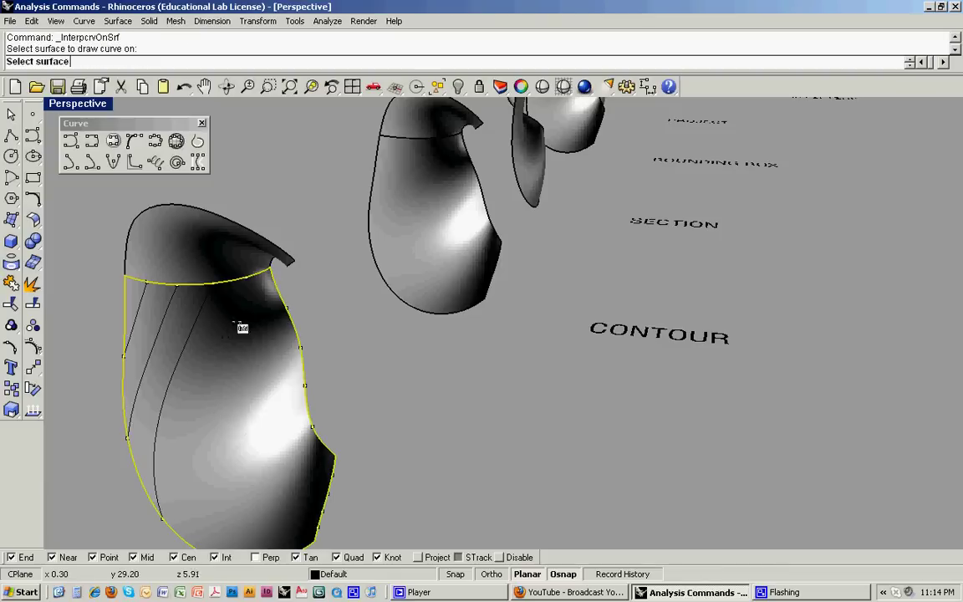
click(248, 280)
scroll(193, 387, down, 2)
scroll(205, 510, up, 3)
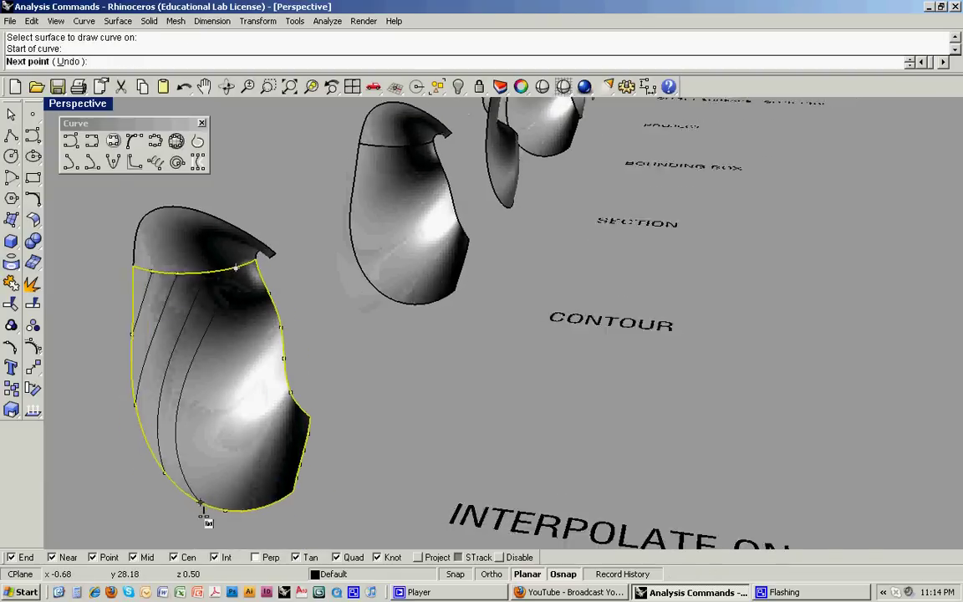
click(227, 510)
key(Return)
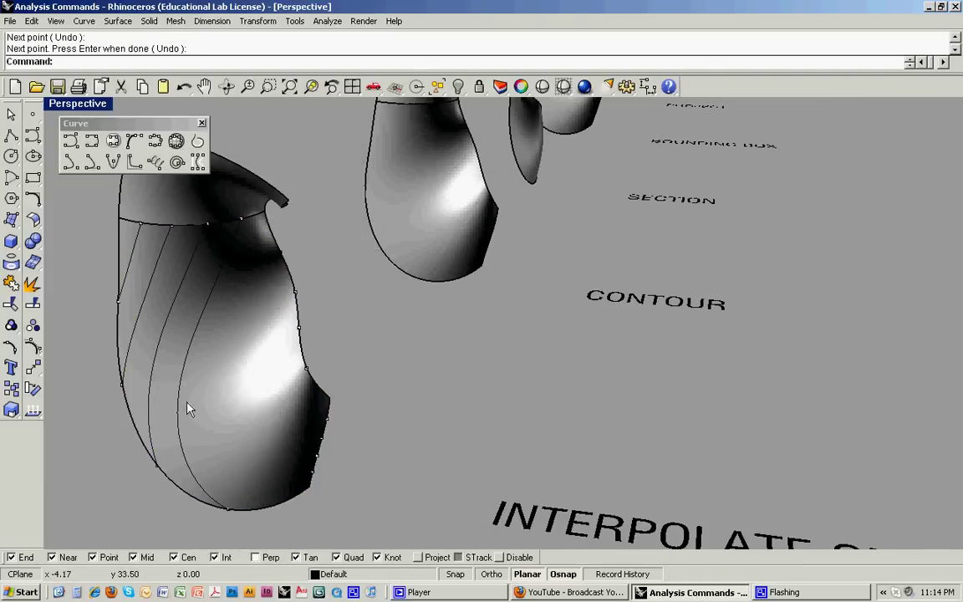
Step: Interpolate a fifth curve on the lower surface, from the inner end of the shared edge to the lower corner beside the rounded bottom
mouse_move(181, 404)
right_down()
mouse_move(223, 417)
mouse_move(170, 406)
right_up()
scroll(198, 407, down, 1)
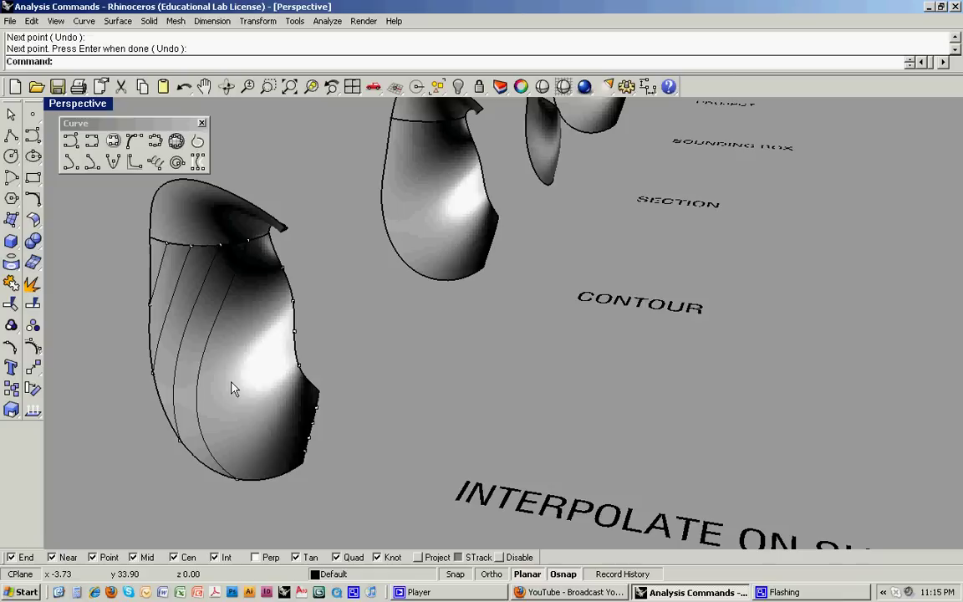
click(233, 387)
key(Return)
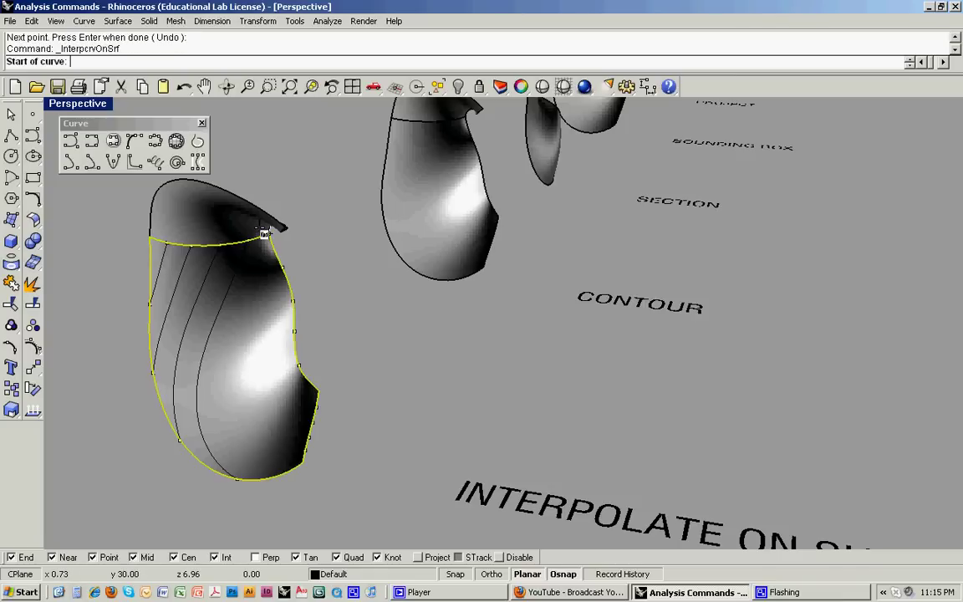
click(266, 238)
click(297, 465)
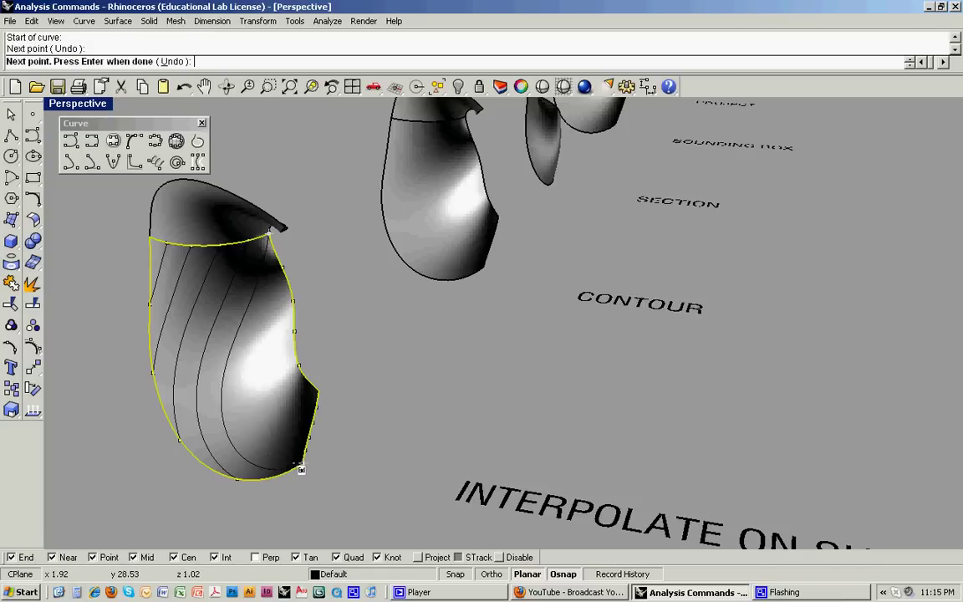
key(Return)
Step: Interpolate two crossing curves from the first two points down the surface's inner side to the shared edge's fourth and third points
key(Return)
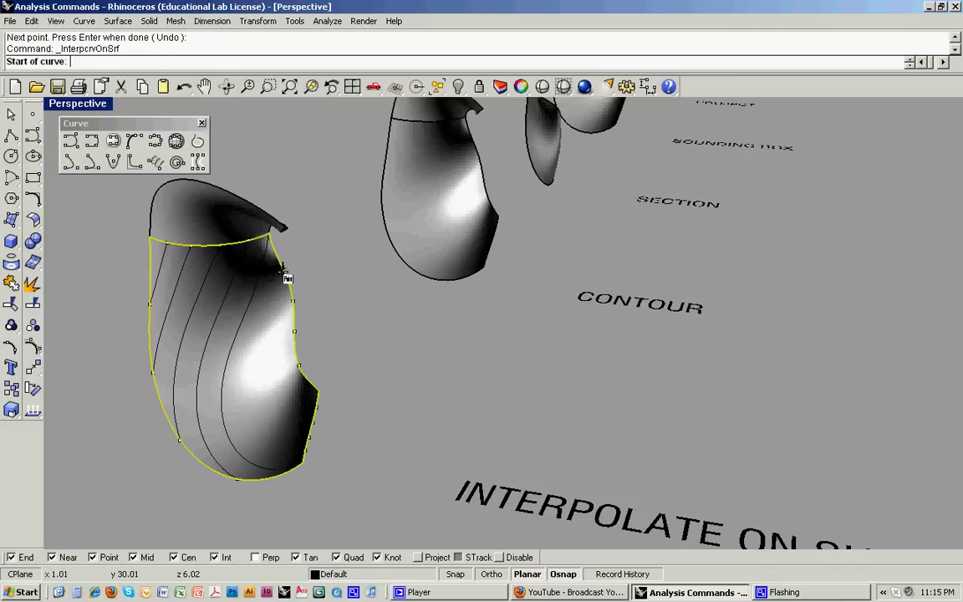
click(251, 243)
click(251, 243)
key(Return)
key(Return)
click(294, 300)
scroll(293, 300, down, 1)
click(234, 255)
key(Return)
Step: Interpolate two more crossing curves from the inner side's third and fourth points to the shared edge's second and first points
key(Return)
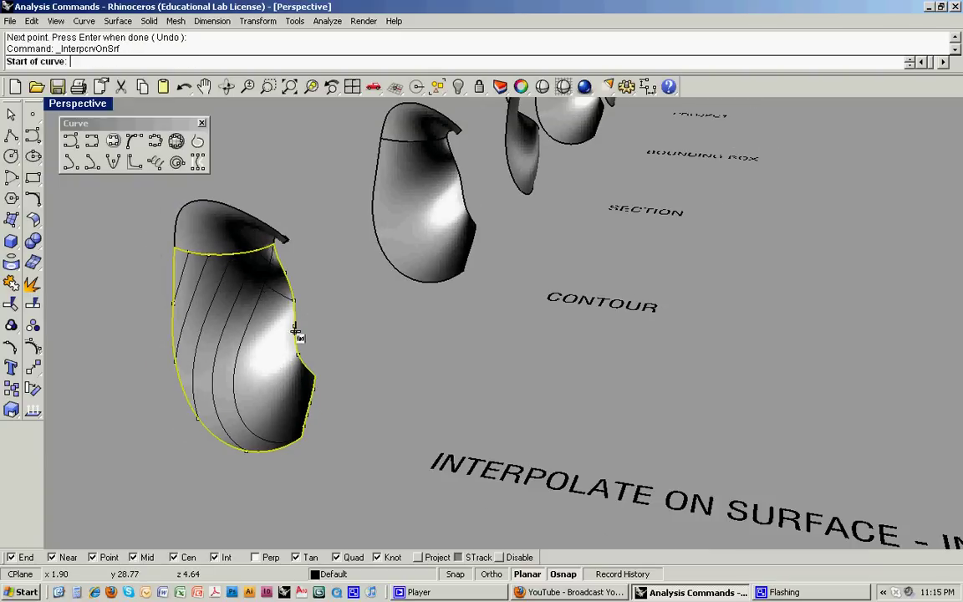
click(295, 326)
click(209, 255)
key(Return)
key(Return)
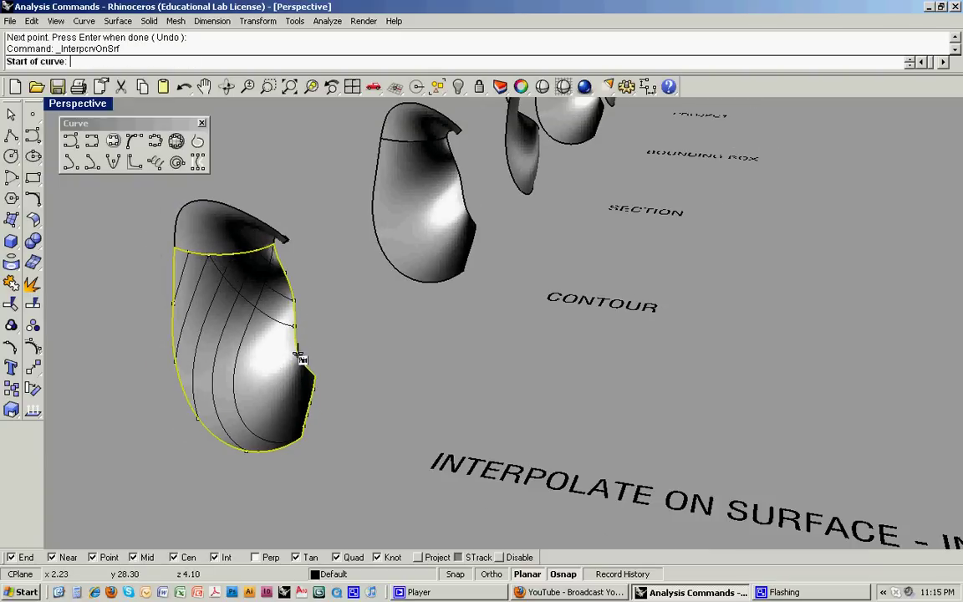
click(295, 352)
click(188, 253)
key(Return)
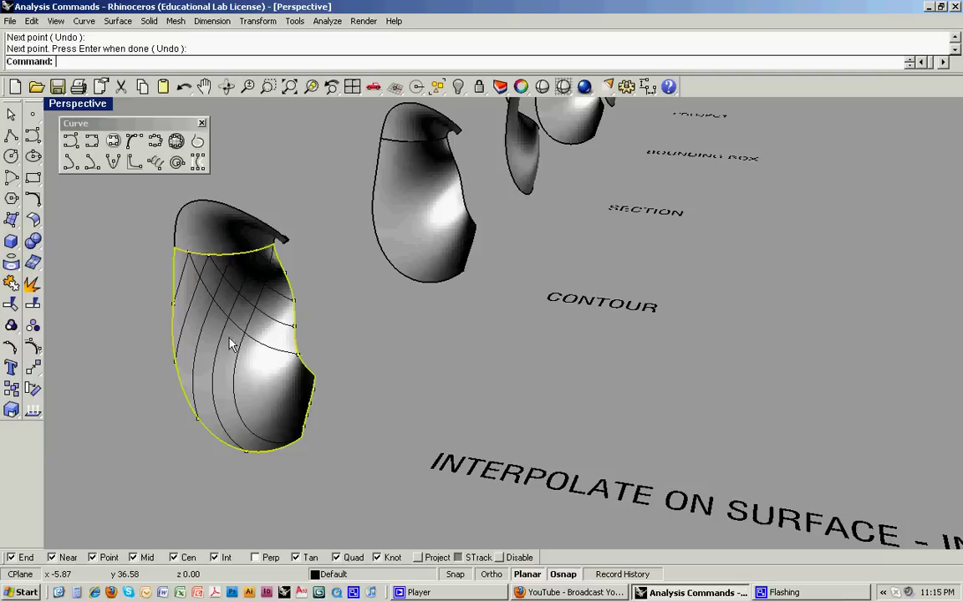
Step: Select the curves across the upper part of the surface, clear the selection, and examine the crossing curve pattern up close
right_drag(231, 343, 256, 349)
key(Escape)
key(super)
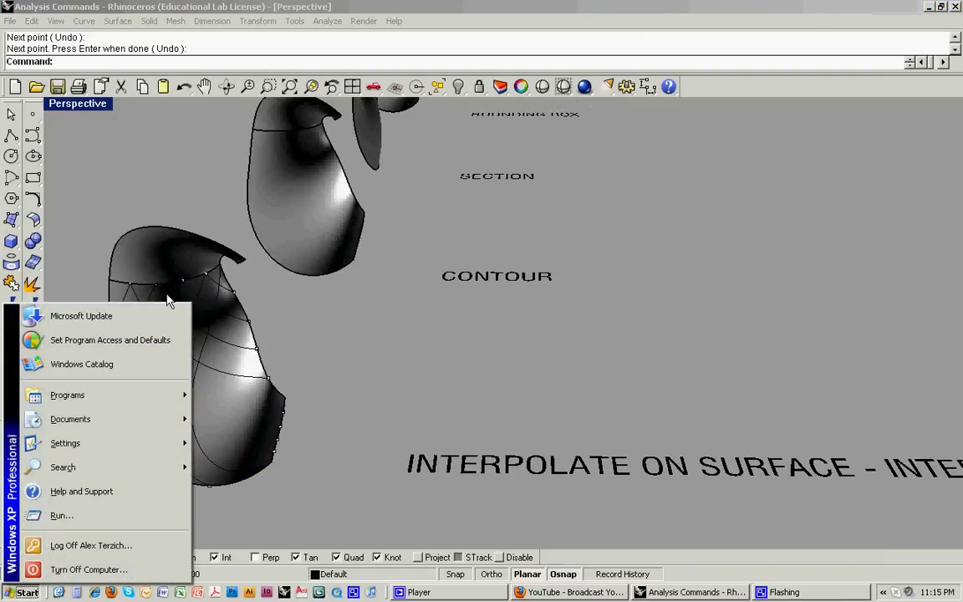
key(Escape)
drag(90, 237, 295, 394)
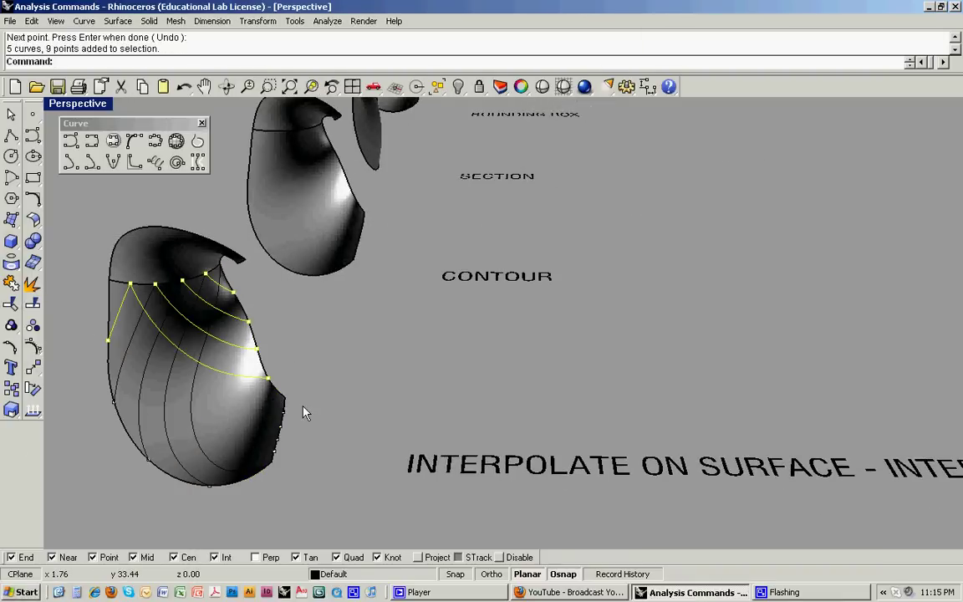
click(302, 405)
text(z)
key(Return)
drag(109, 278, 306, 410)
mouse_move(311, 411)
right_down()
mouse_move(316, 395)
mouse_move(305, 394)
right_up()
Step: Start Contour on the lower surface of the "Contour" model
scroll(306, 399, down, 8)
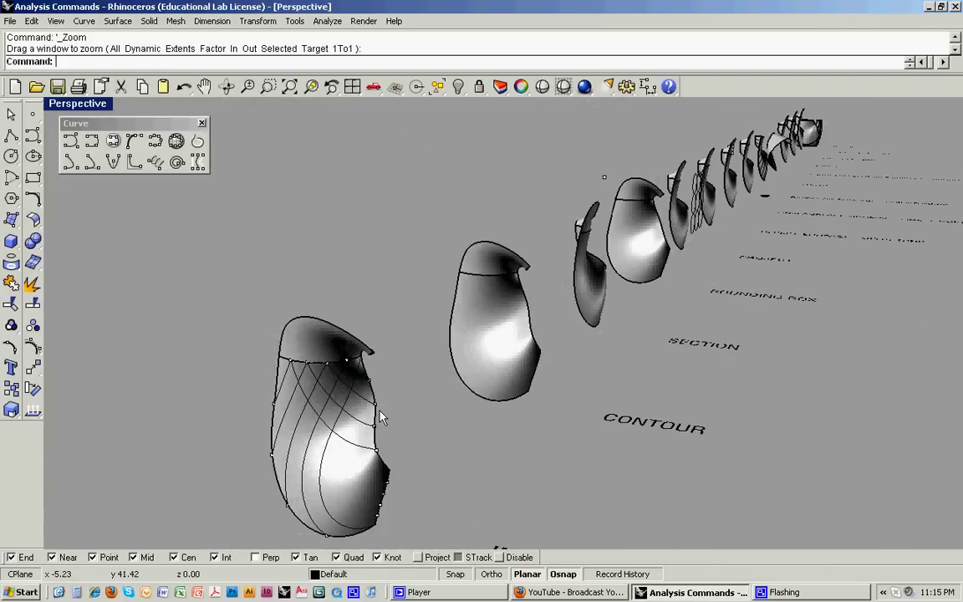
scroll(318, 381, up, 5)
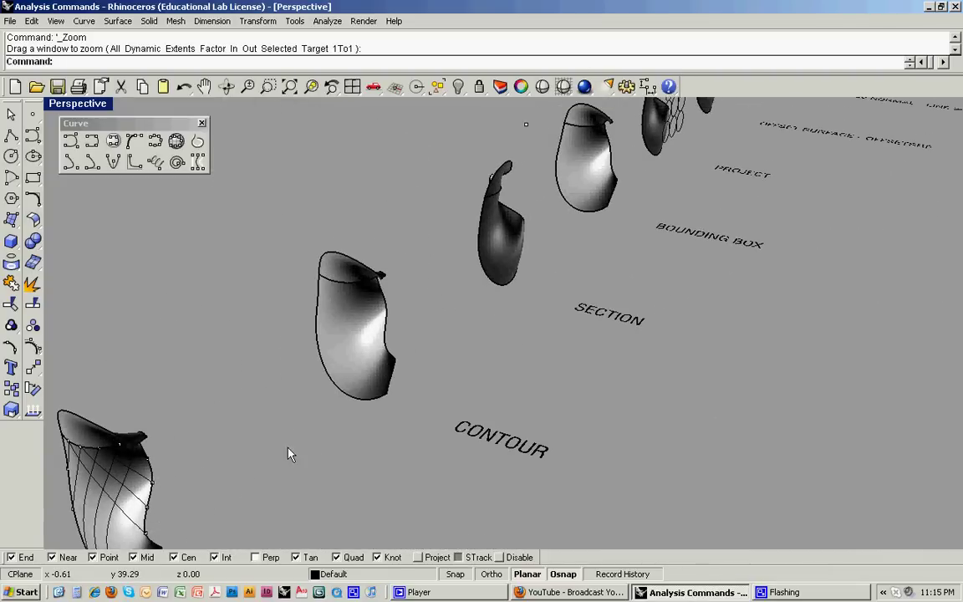
text(z)
key(Return)
drag(290, 242, 462, 440)
scroll(402, 393, down, 3)
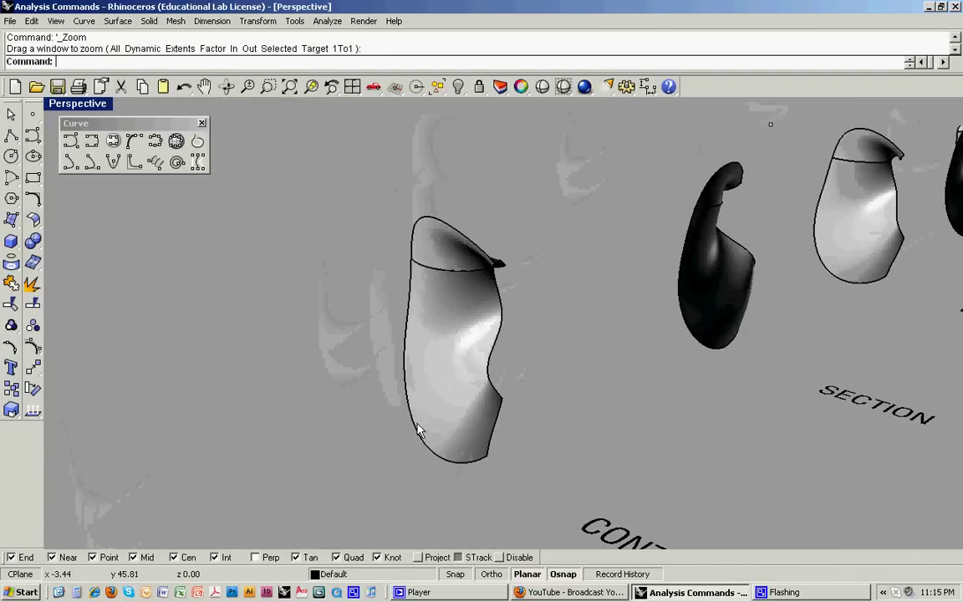
scroll(335, 362, down, 4)
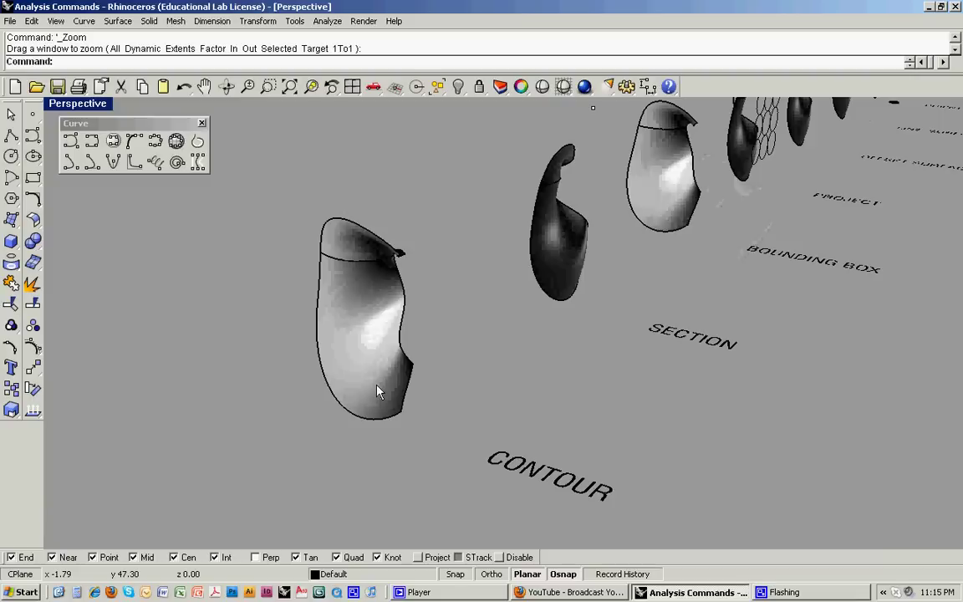
click(377, 392)
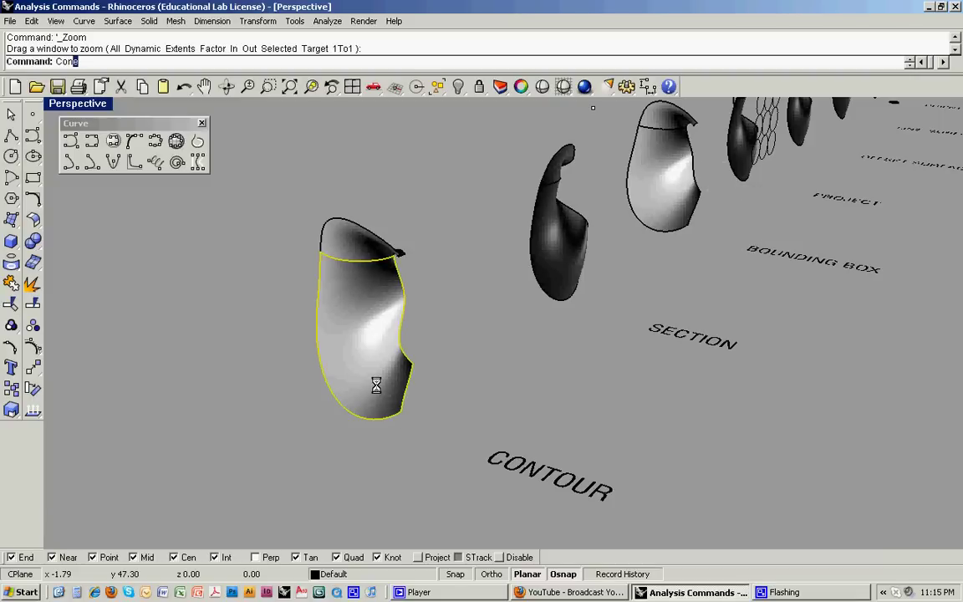
text(tour)
key(Return)
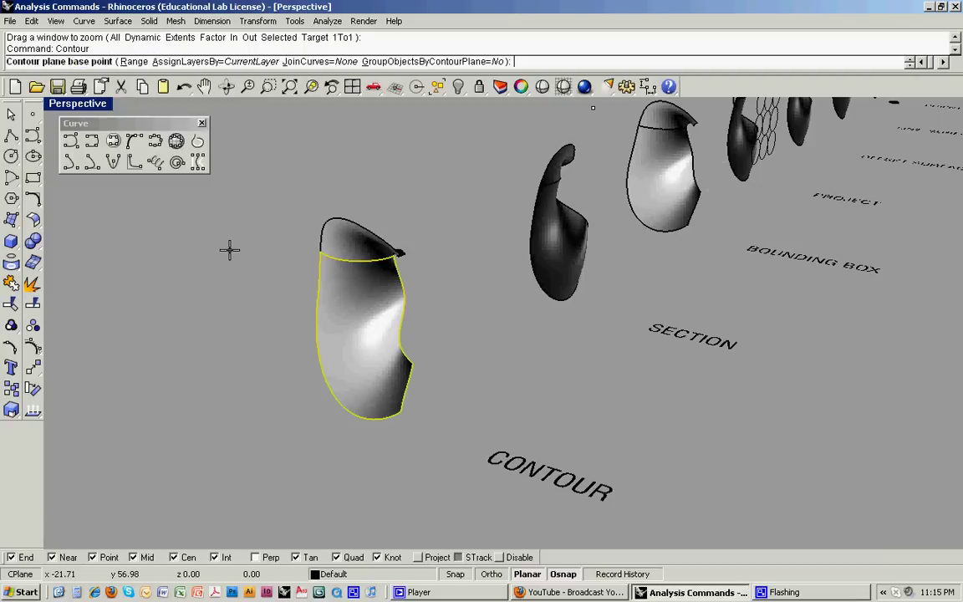
Step: Try contouring the lower surface of the "Contour" model in the vertical direction, using a contour distance of 0.50
double_click(77, 103)
scroll(358, 424, down, 3)
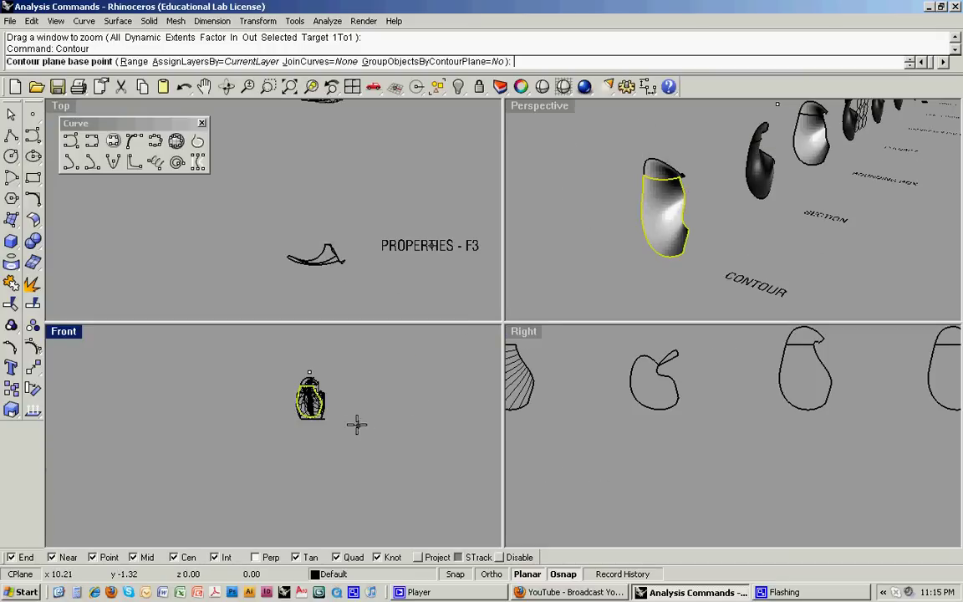
scroll(643, 440, down, 10)
scroll(631, 449, up, 8)
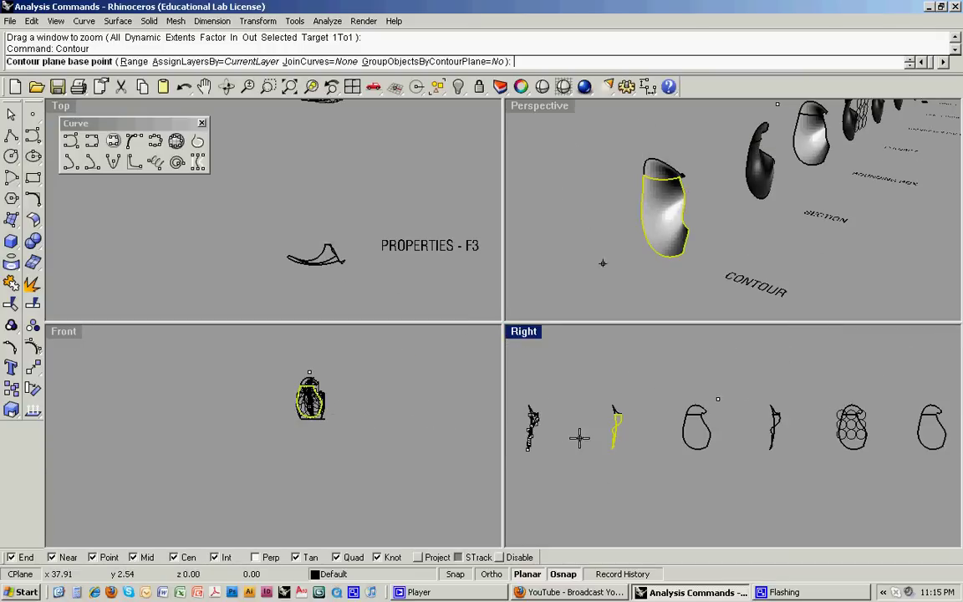
click(641, 445)
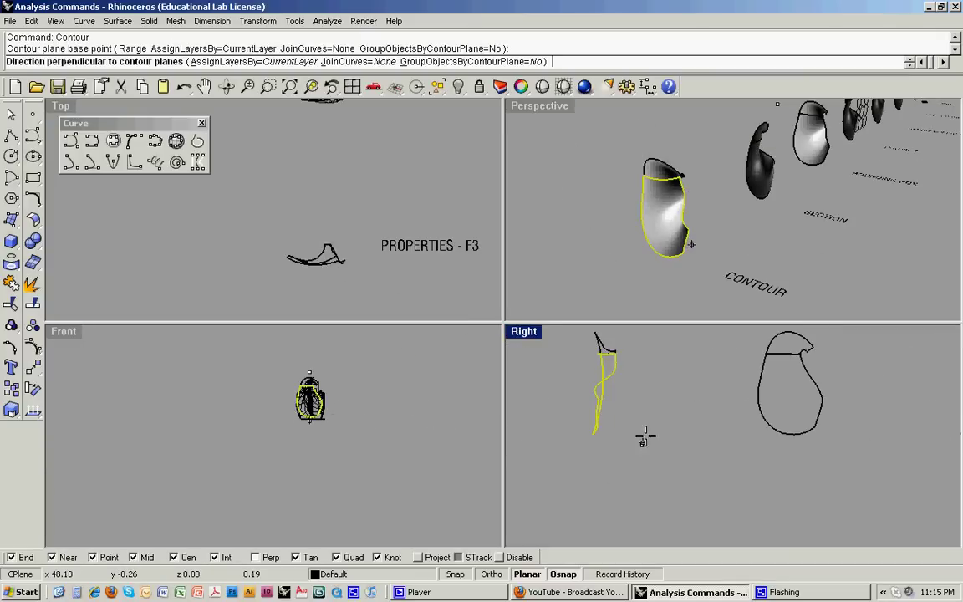
click(663, 344)
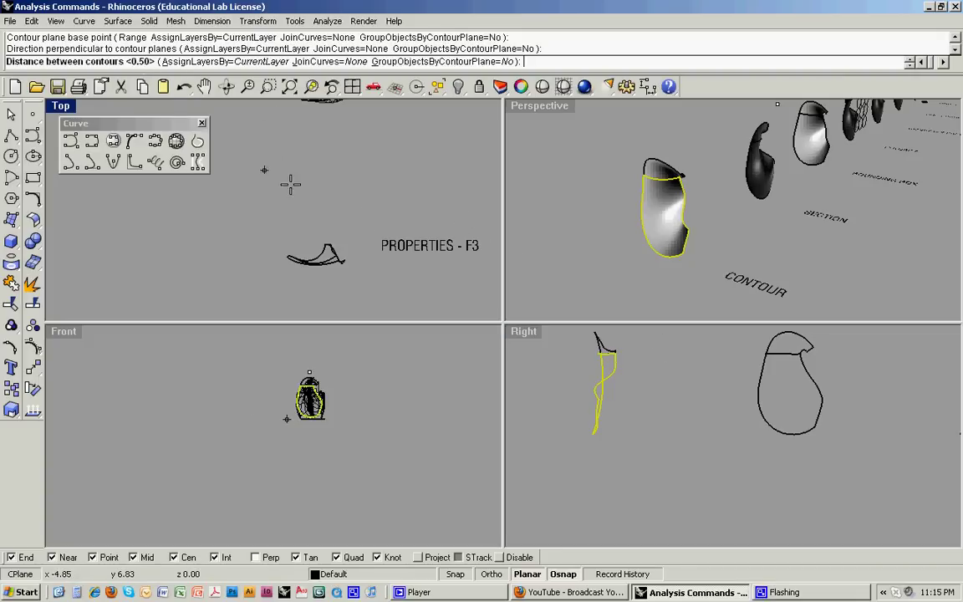
key(Return)
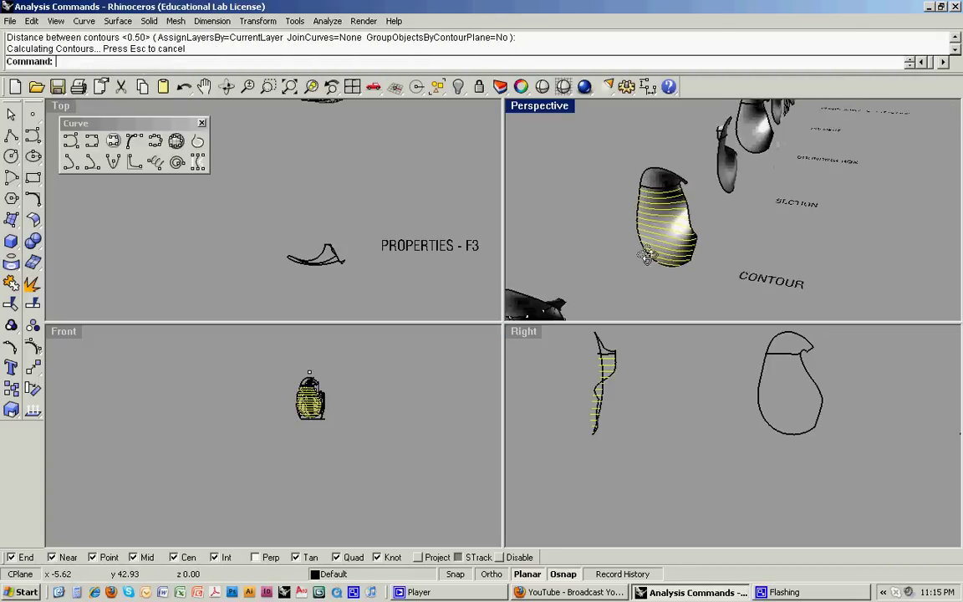
key(ctrl+z)
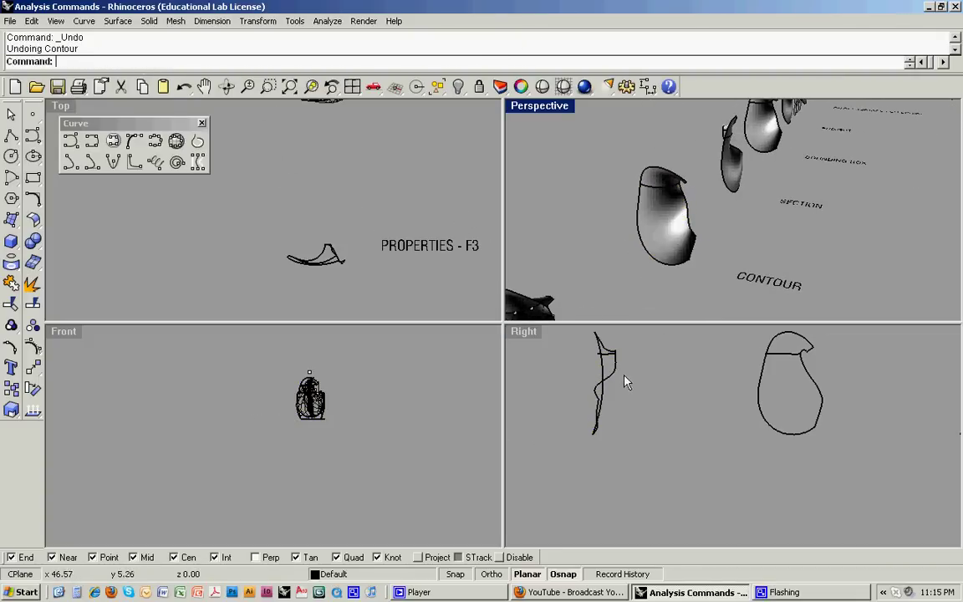
Step: Contour the lower surface of the "Contour" model in the horizontal direction of the Right view, with a distance of 0.25 between contours
click(617, 376)
key(Return)
click(661, 382)
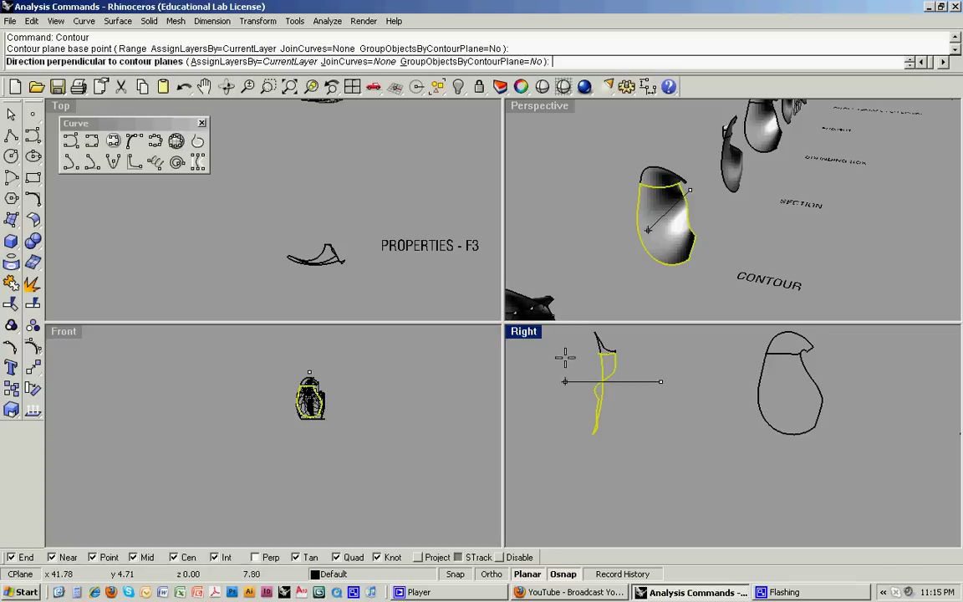
click(551, 381)
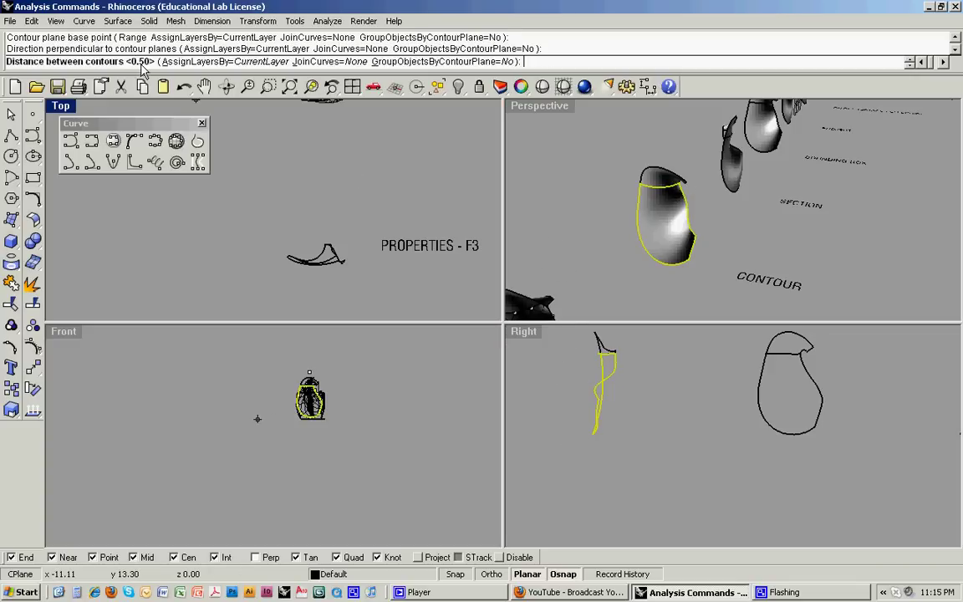
key(Return)
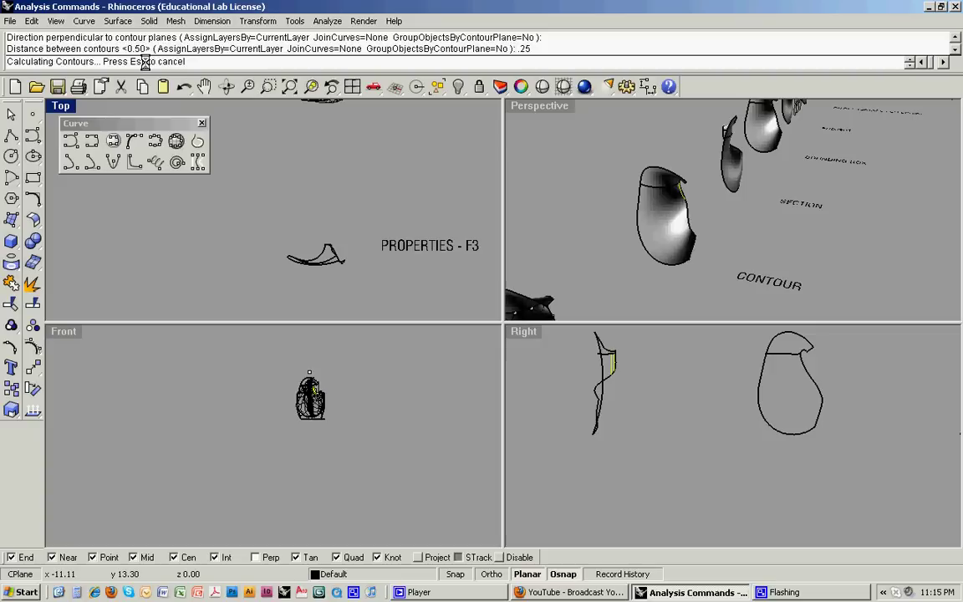
right_drag(672, 226, 645, 219)
text(z)
key(Return)
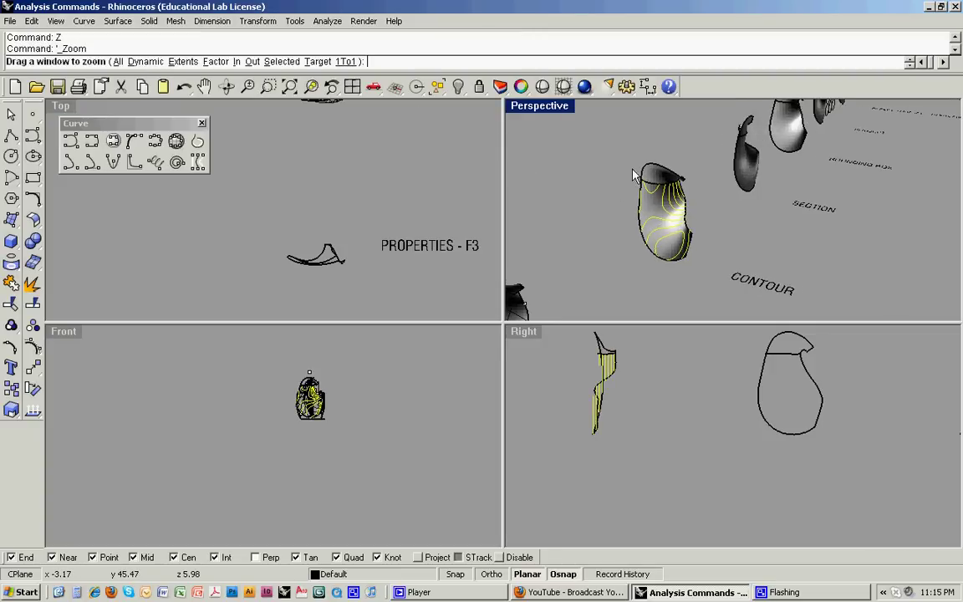
drag(640, 174, 725, 270)
right_drag(702, 272, 624, 286)
key(Escape)
Step: Start Section on the "Section" model and cut a section across its upper part from the point beyond the hooked tip
scroll(686, 261, down, 2)
shift+right_drag(676, 233, 630, 273)
text(z)
key(Return)
drag(641, 182, 691, 262)
right_drag(732, 255, 667, 248)
scroll(669, 248, down, 5)
click(693, 245)
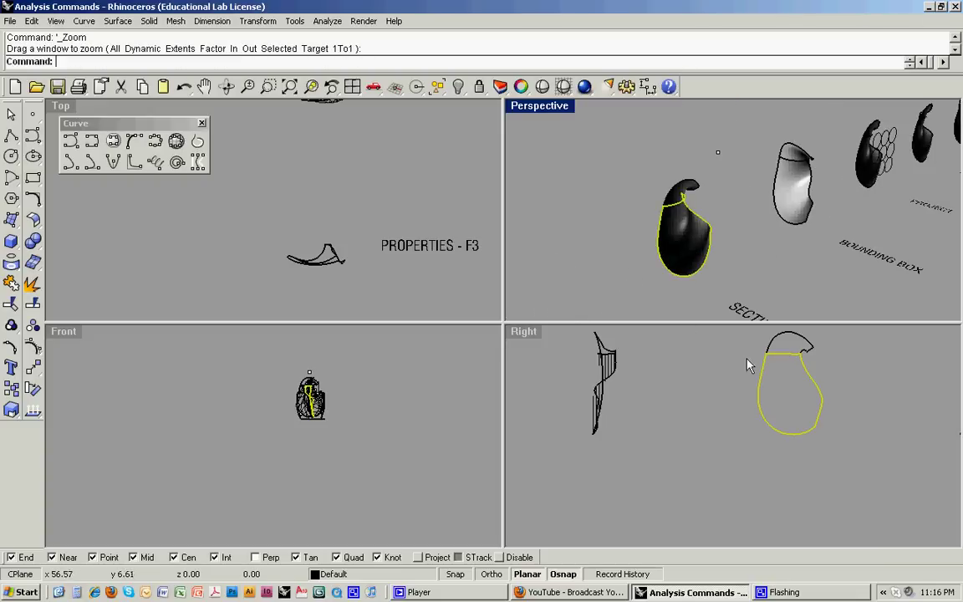
right_drag(793, 344, 682, 393)
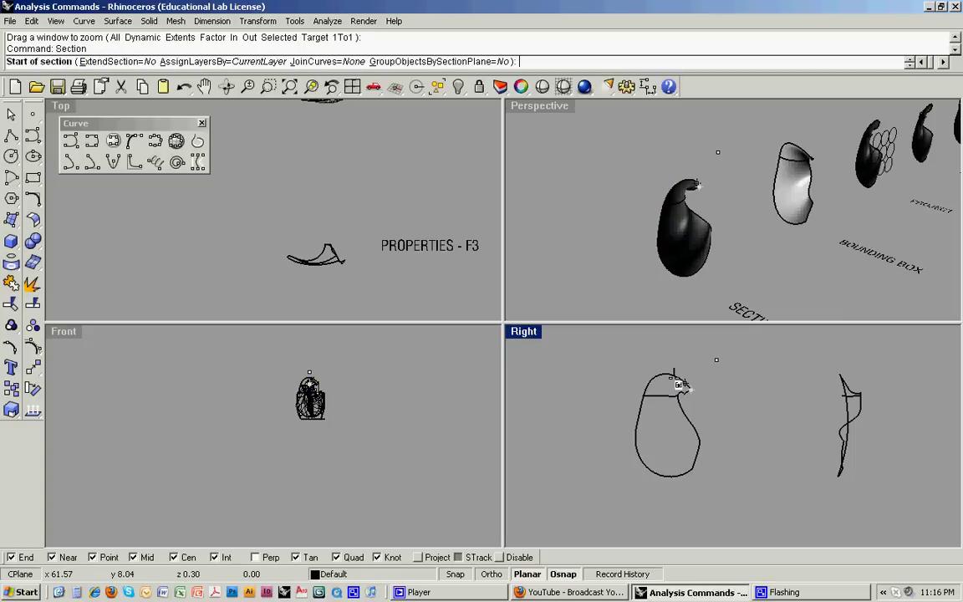
click(715, 361)
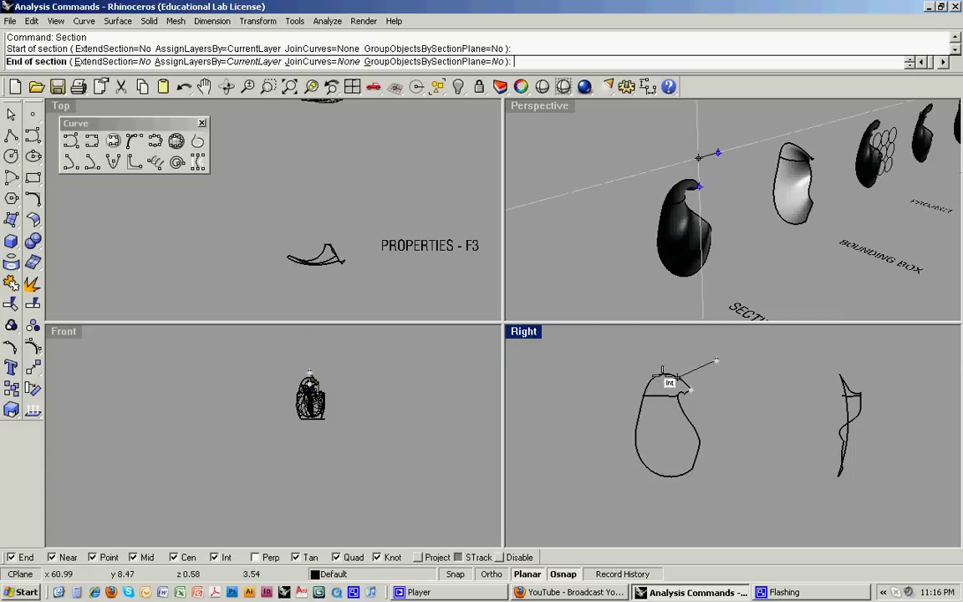
click(584, 404)
Step: Cut three more sections from the same point in the Right view, fanning progressively lower across the model
click(717, 362)
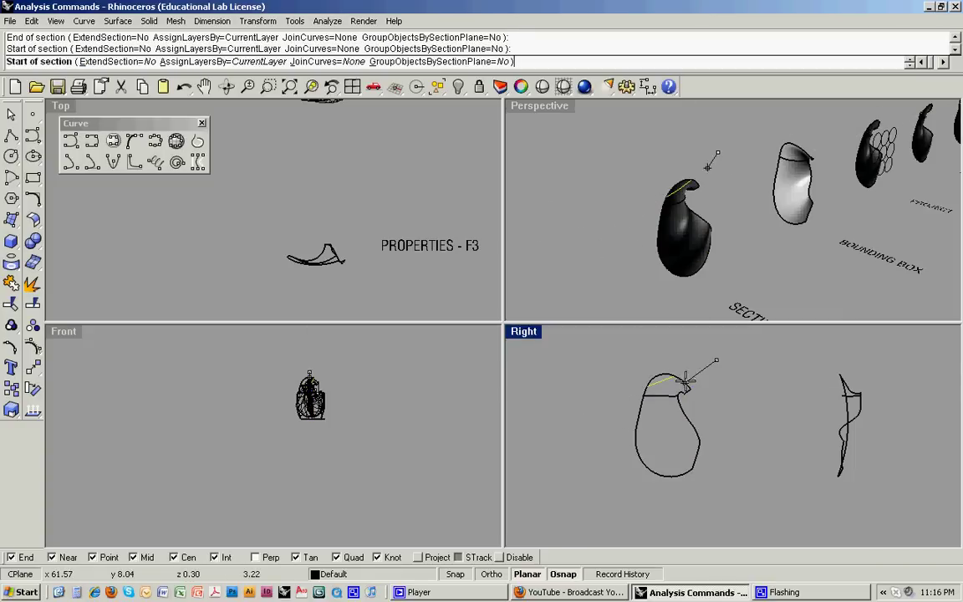
click(580, 440)
click(717, 362)
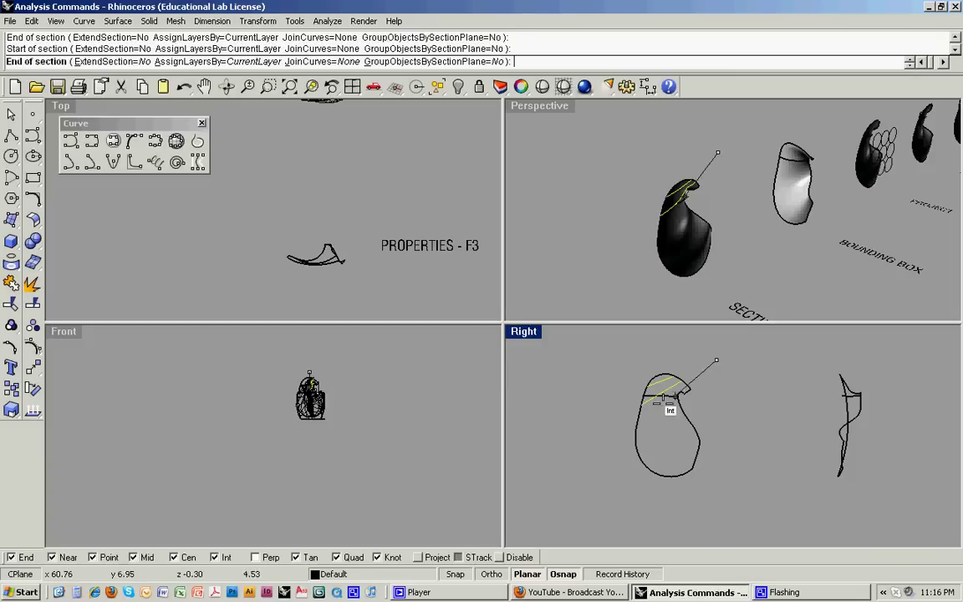
click(611, 449)
click(715, 362)
click(626, 475)
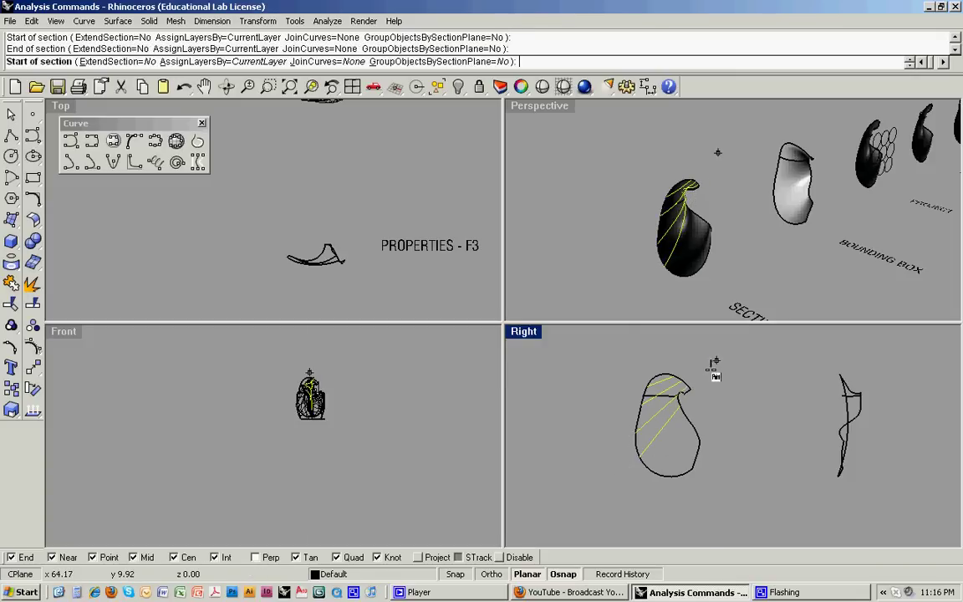
Step: Cut the last two sections from the same point to below the model, finish Section, and deselect the section curves
click(717, 362)
click(643, 490)
click(717, 361)
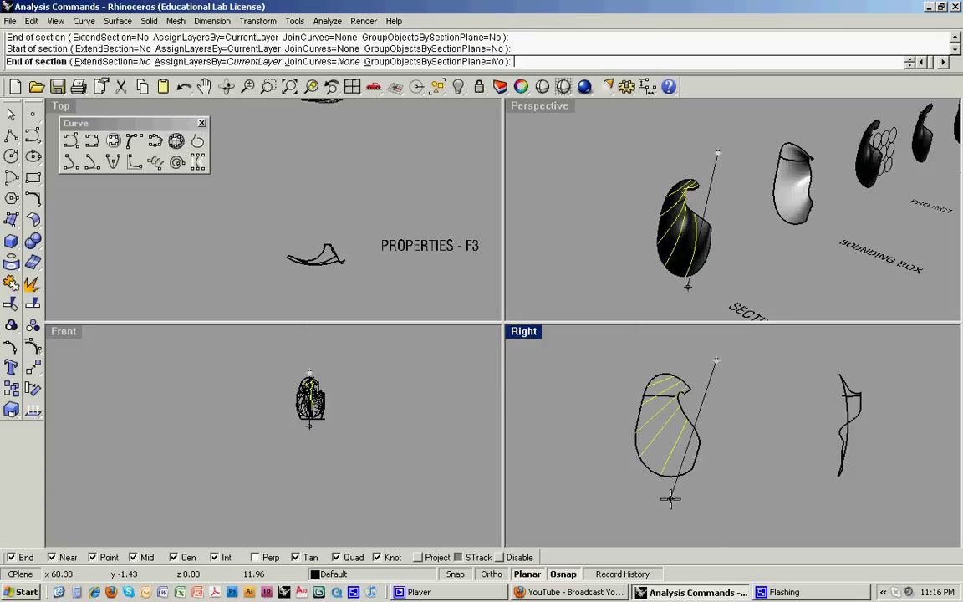
click(669, 513)
right_click(682, 278)
text(z)
key(Return)
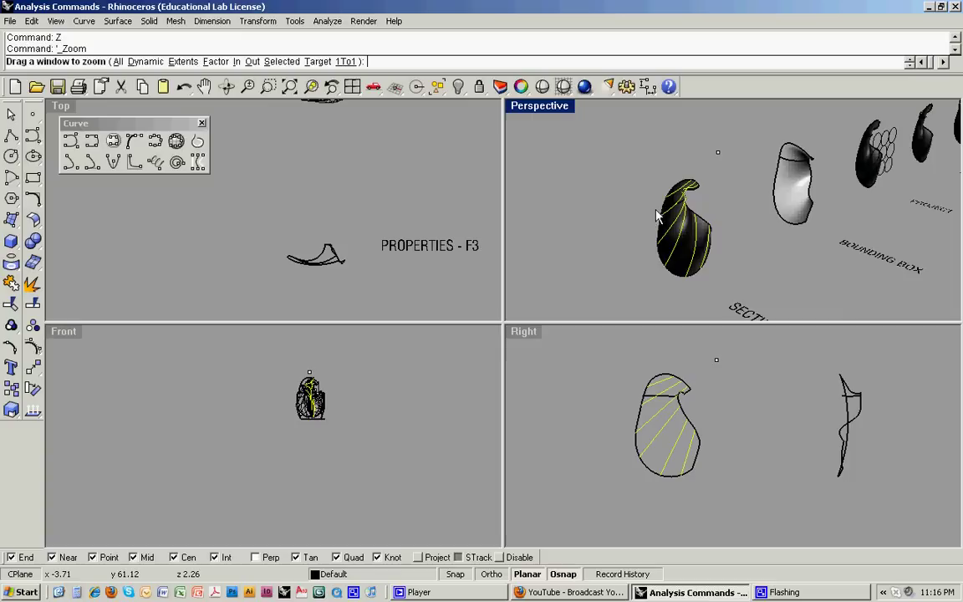
drag(637, 174, 729, 284)
right_drag(742, 285, 710, 236)
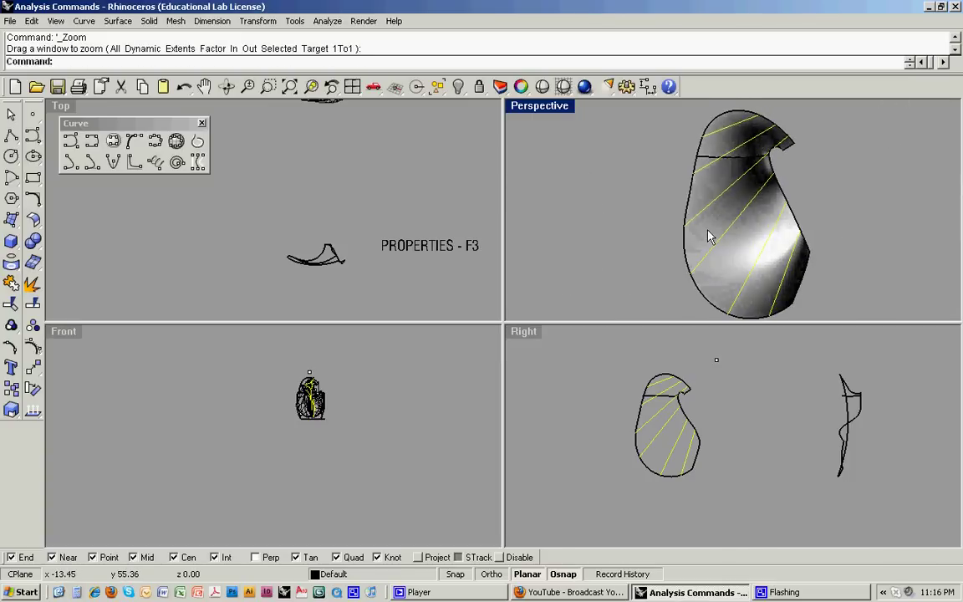
key(Escape)
Step: Create a bounding box around the lower surface of the "Bounding Box" model, using the World coordinate system
scroll(710, 237, down, 6)
mouse_move(778, 234)
shift+right_down()
mouse_move(656, 236)
mouse_move(765, 260)
mouse_move(675, 207)
mouse_move(716, 234)
mouse_move(658, 224)
mouse_move(692, 227)
mouse_move(717, 274)
mouse_move(679, 248)
shift+right_up()
scroll(693, 228, up, 3)
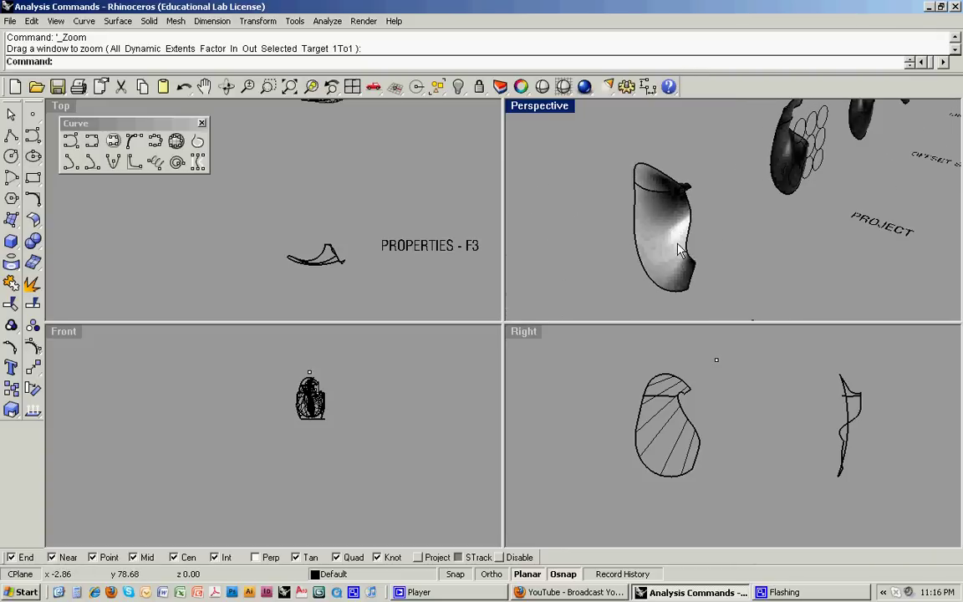
click(679, 249)
text(Bo)
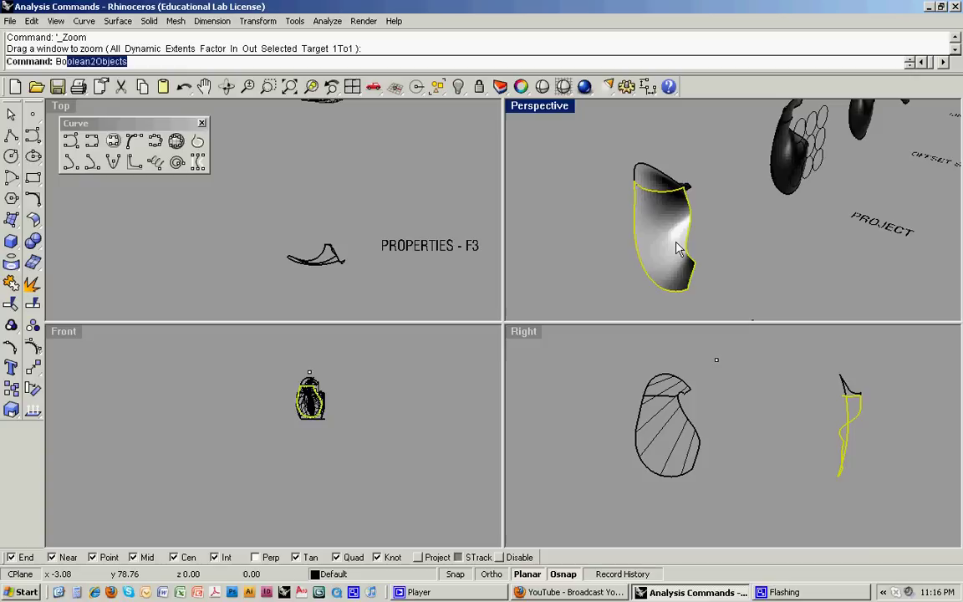
text(und)
key(Return)
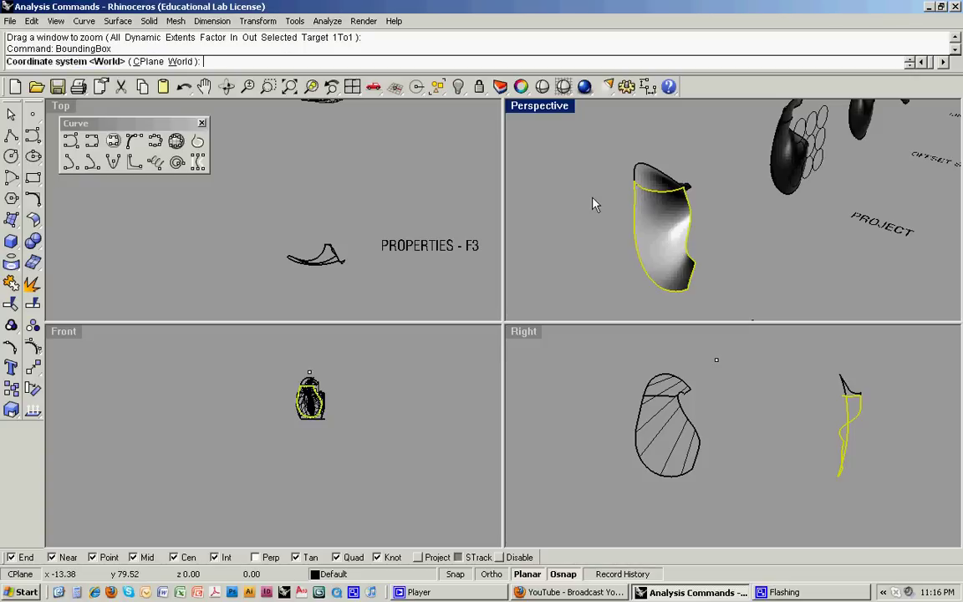
key(Return)
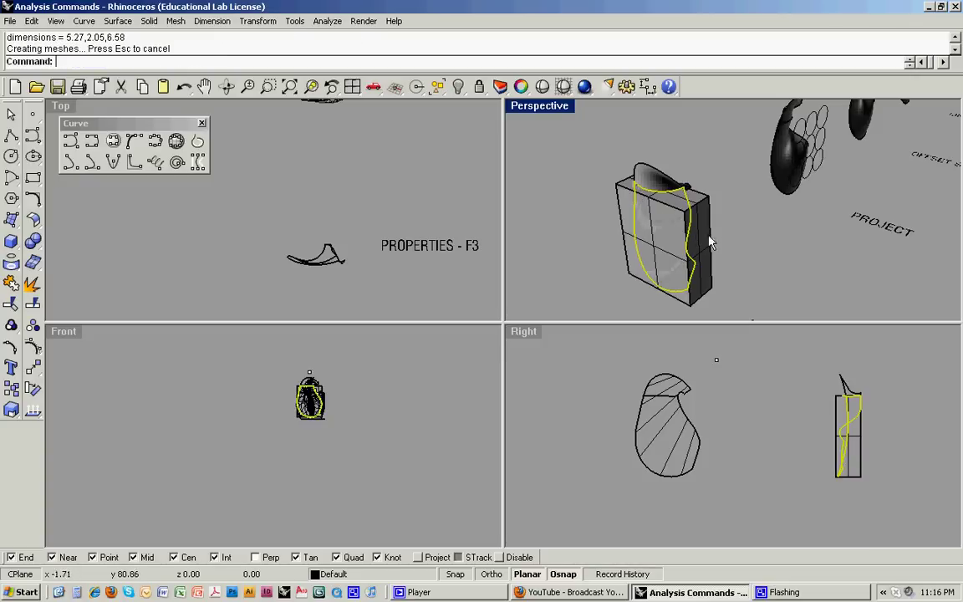
right_drag(716, 242, 711, 288)
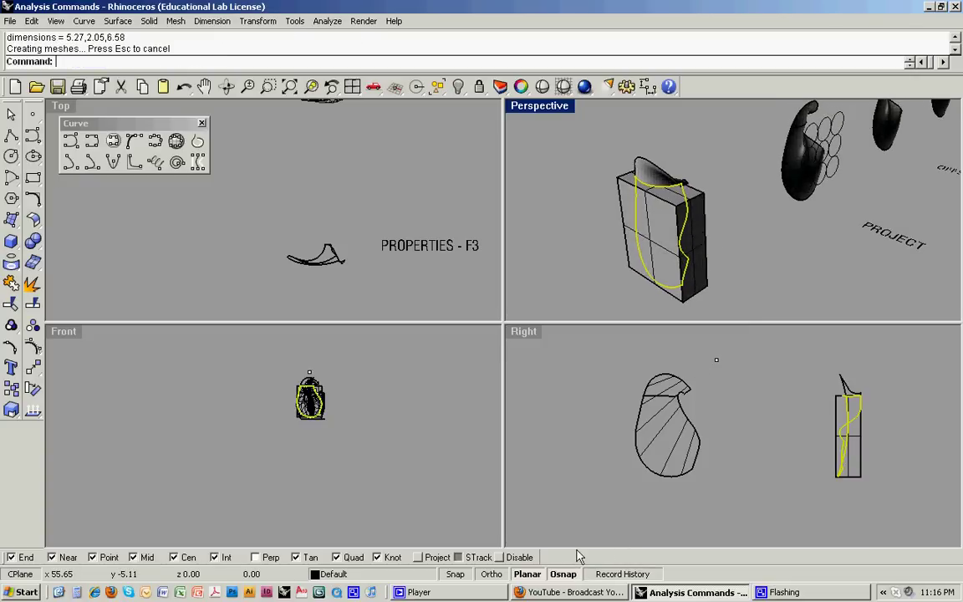
Step: Show the layer list and move the bounding box polysurface to the Transparent layer
right_click(417, 575)
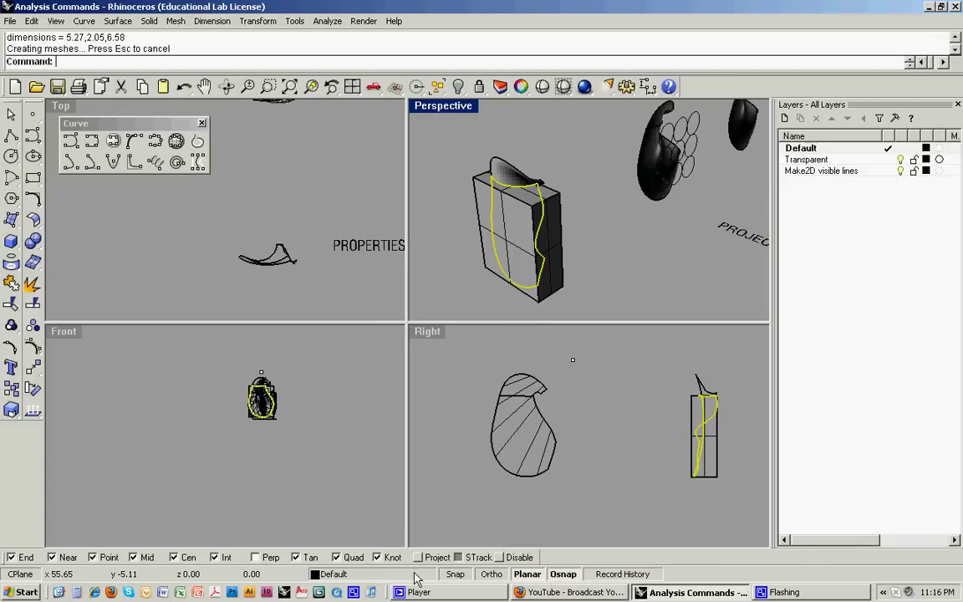
click(561, 219)
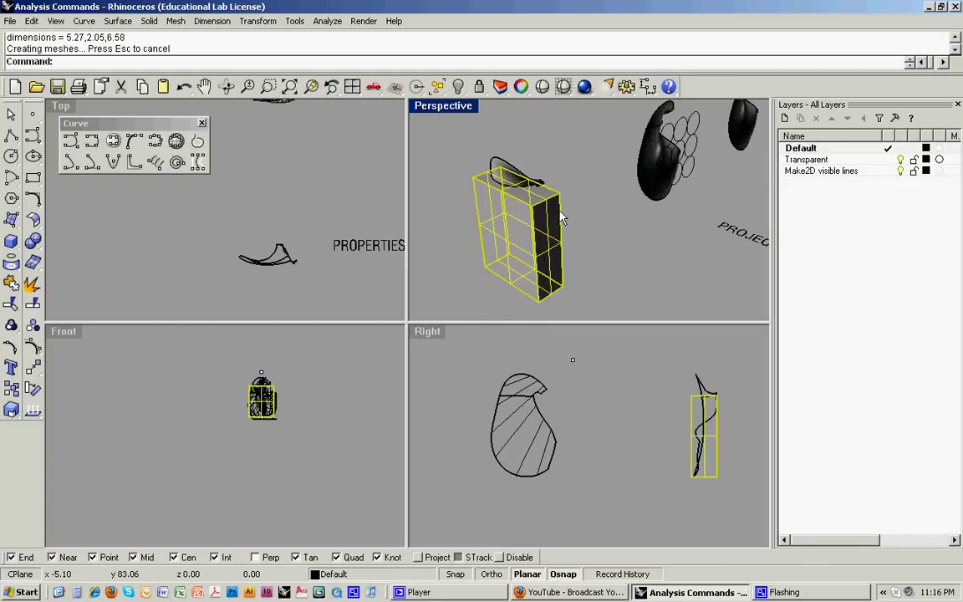
key(F3)
click(623, 112)
click(631, 135)
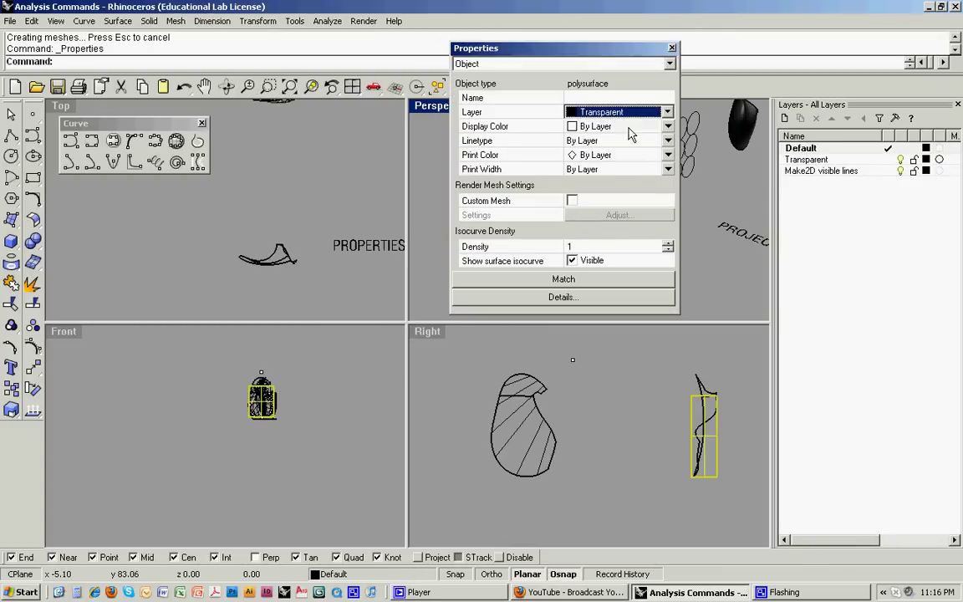
click(672, 49)
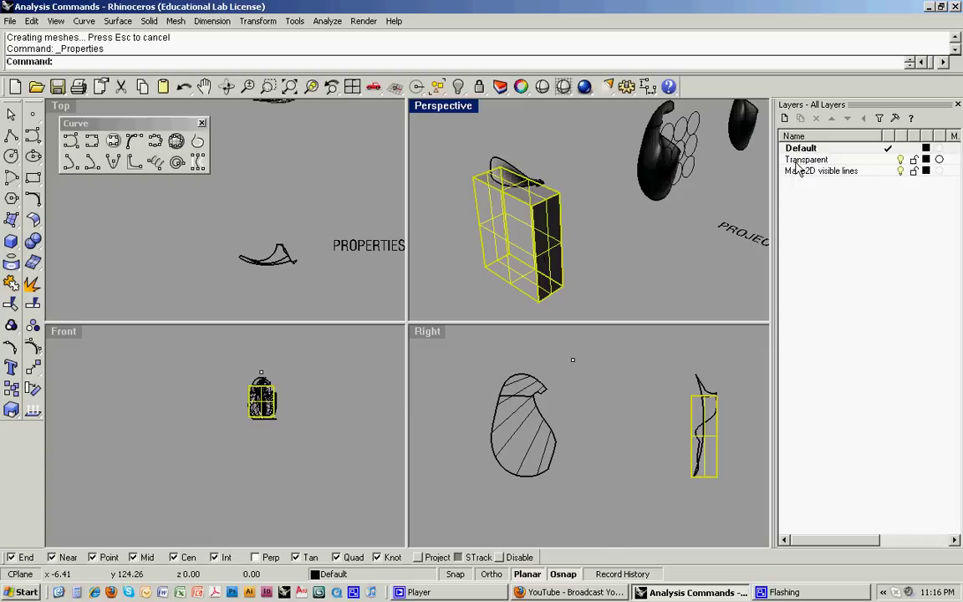
Step: Deselect the box and raise the transparency of the Transparent layer's basic material
click(767, 210)
click(939, 161)
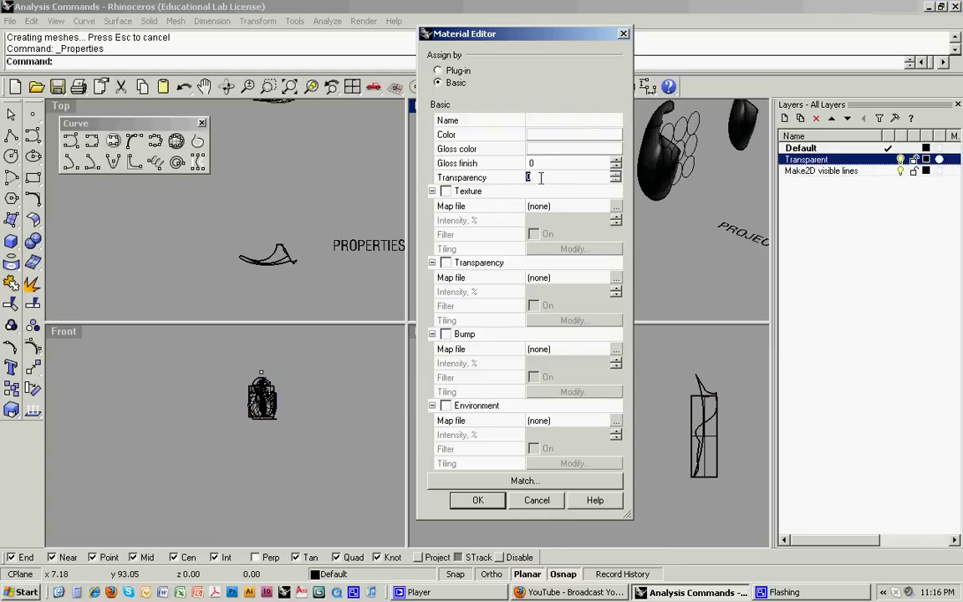
click(477, 501)
Step: Switch the Perspective viewport to Rendered display and examine the surface inside the transparent bounding box
right_drag(544, 219, 469, 136)
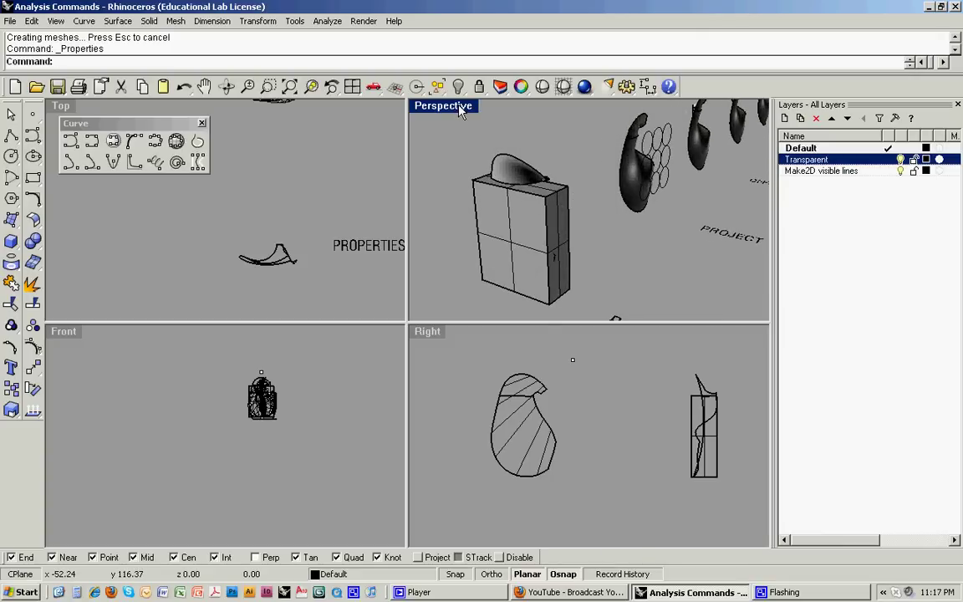
click(459, 109)
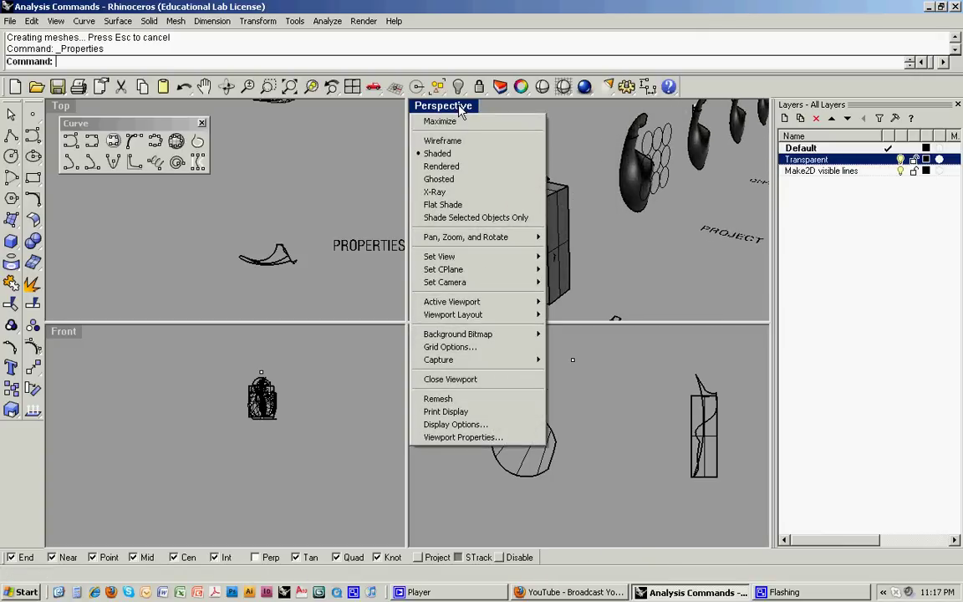
click(459, 167)
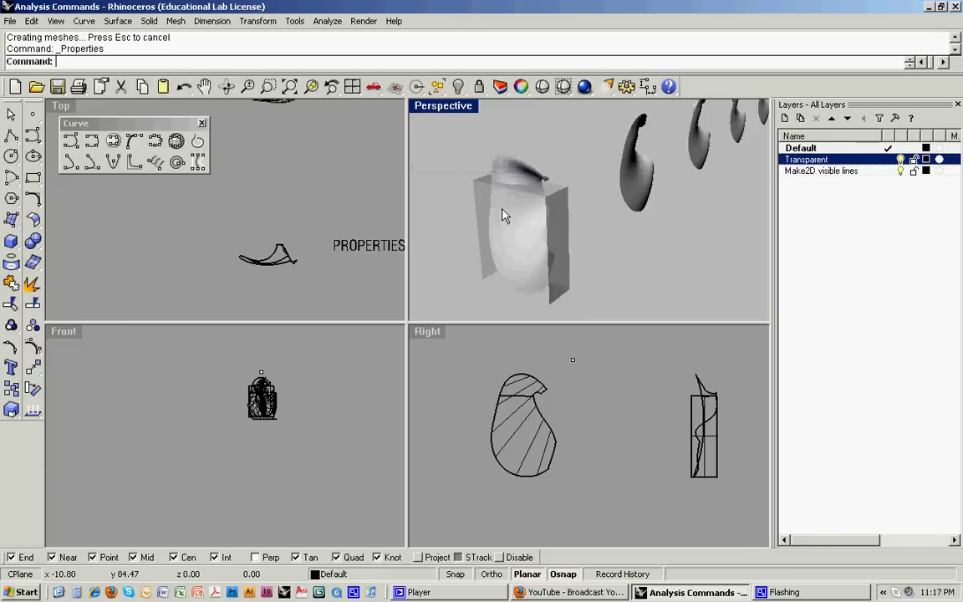
right_drag(501, 216, 528, 209)
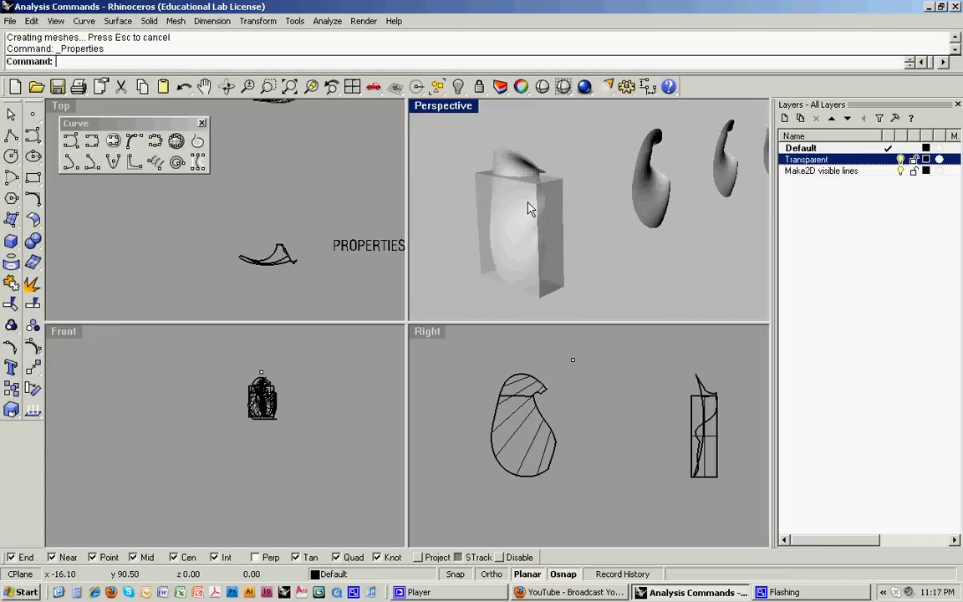
key(Return)
drag(492, 153, 609, 296)
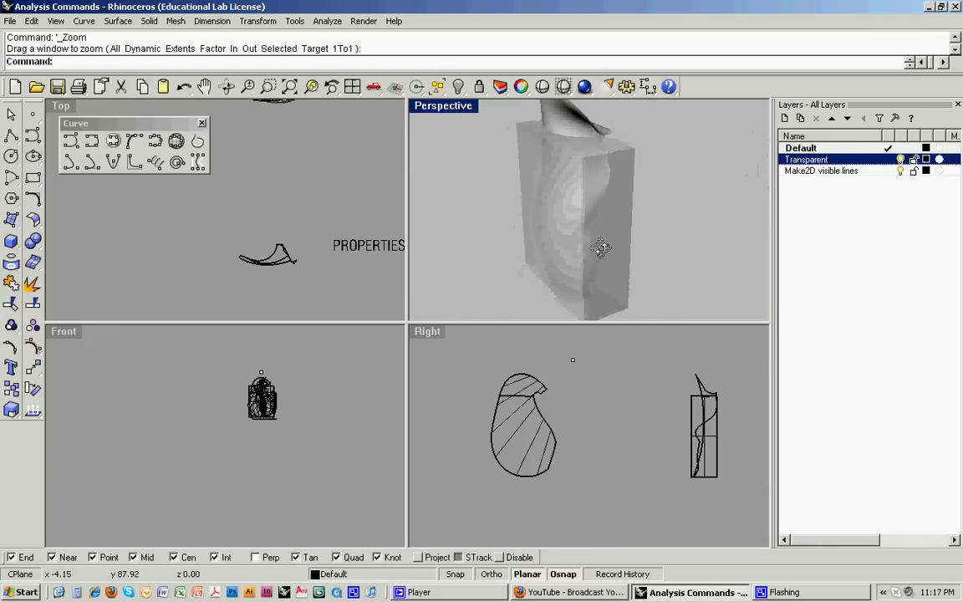
right_drag(562, 210, 608, 200)
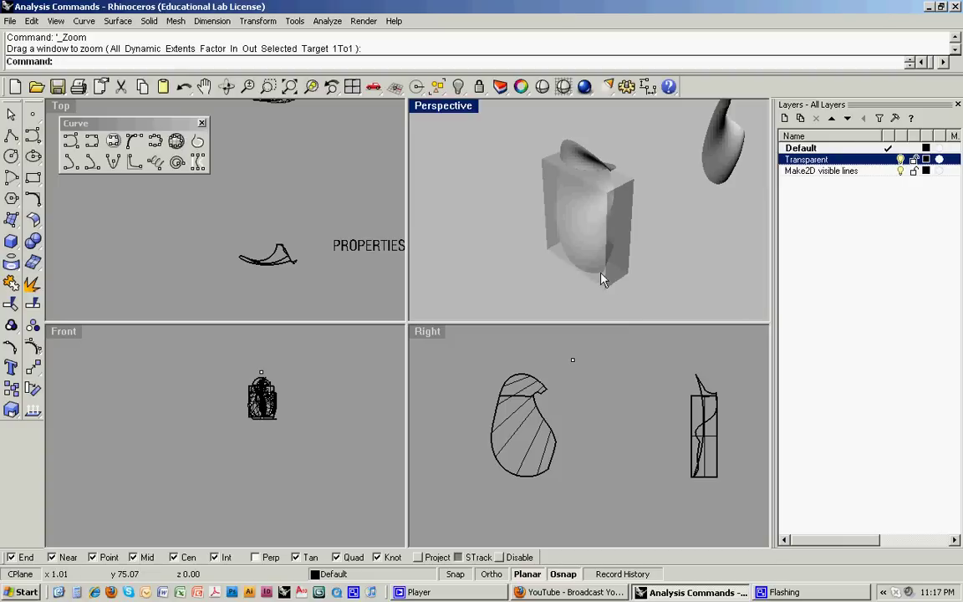
Step: Return the Perspective viewport to shaded display and create a World-aligned bounding box around the upper surface of the Bounding Box model
click(543, 87)
click(591, 159)
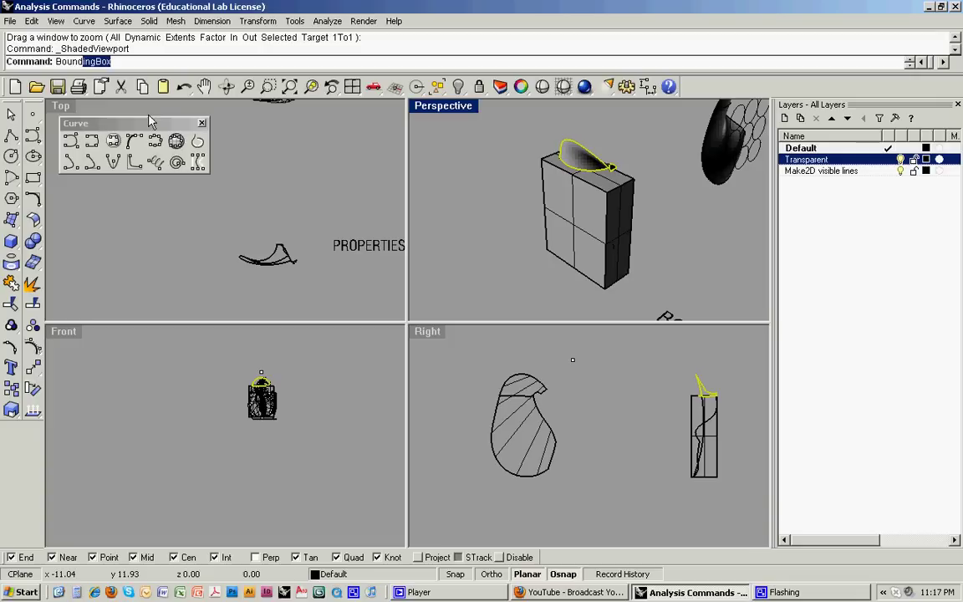
key(Return)
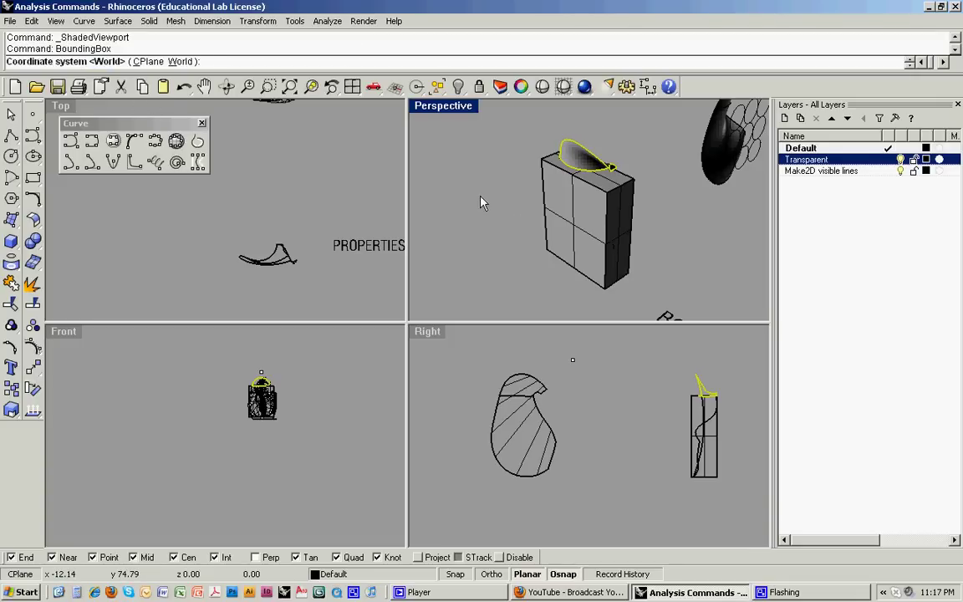
key(Return)
right_drag(498, 215, 598, 268)
Step: Examine the Project model and the grid of circles beside it in the Perspective viewport
text(z)
key(Return)
drag(572, 178, 659, 272)
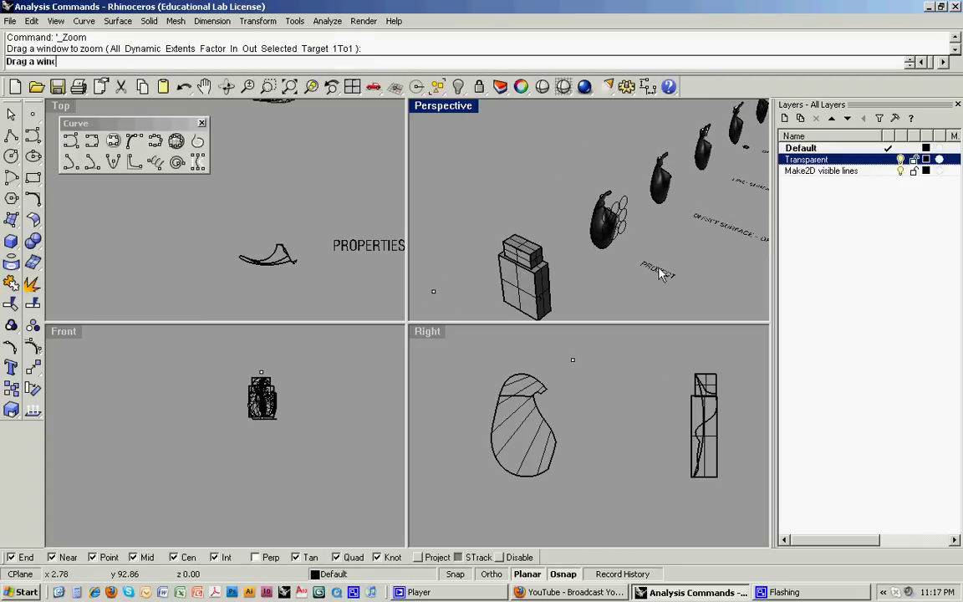
right_drag(658, 271, 640, 251)
scroll(644, 269, down, 4)
scroll(634, 261, up, 3)
scroll(637, 266, down, 4)
scroll(629, 220, up, 5)
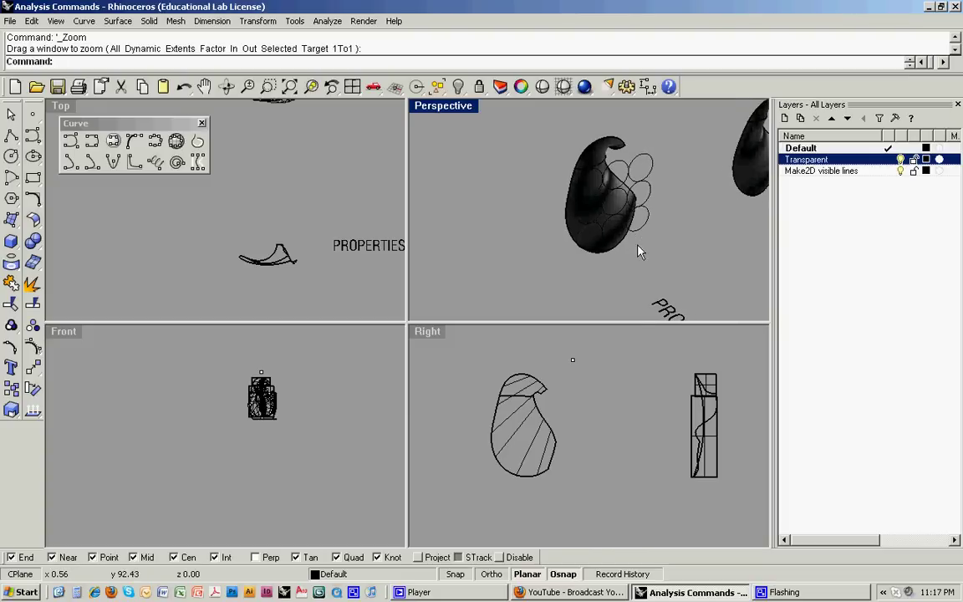
scroll(618, 251, down, 4)
right_drag(609, 238, 500, 244)
scroll(339, 223, down, 3)
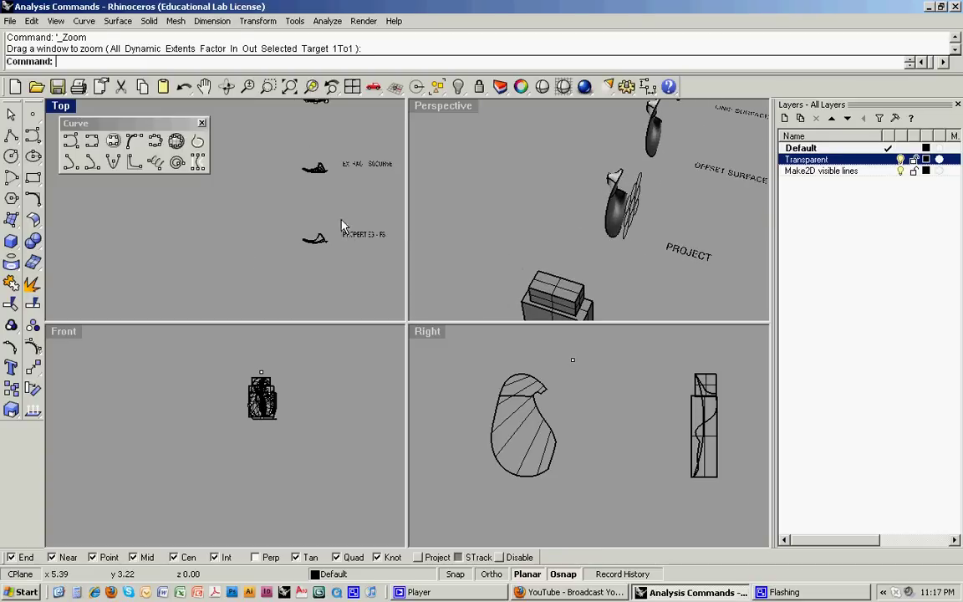
Step: Project the nine circles onto both surfaces of the Project model along the Right viewport's view direction, keeping the input curves
scroll(316, 192, up, 2)
right_drag(307, 104, 312, 204)
right_drag(308, 157, 311, 228)
scroll(320, 162, up, 1)
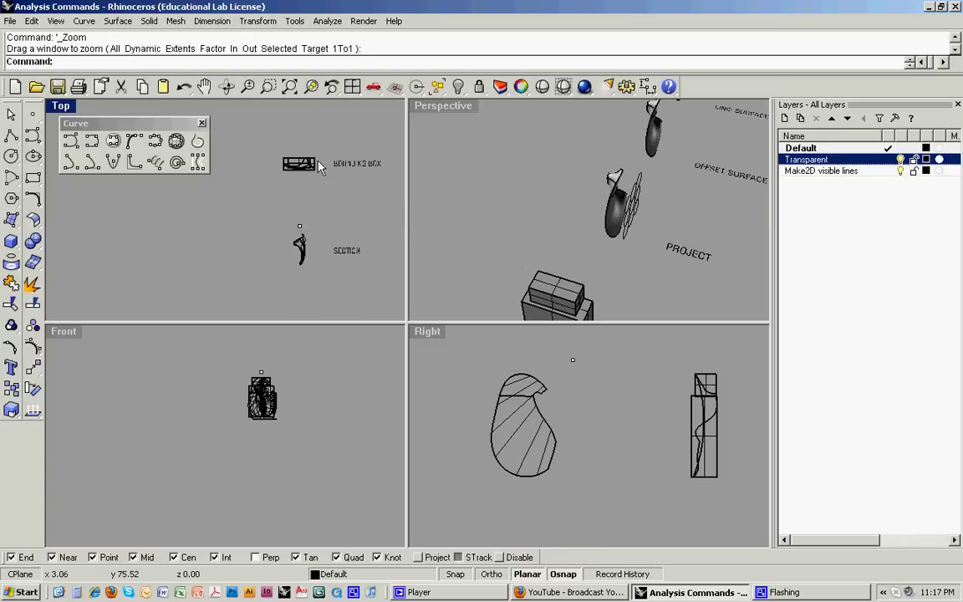
scroll(319, 162, down, 5)
right_drag(317, 144, 320, 190)
scroll(321, 196, up, 4)
click(316, 209)
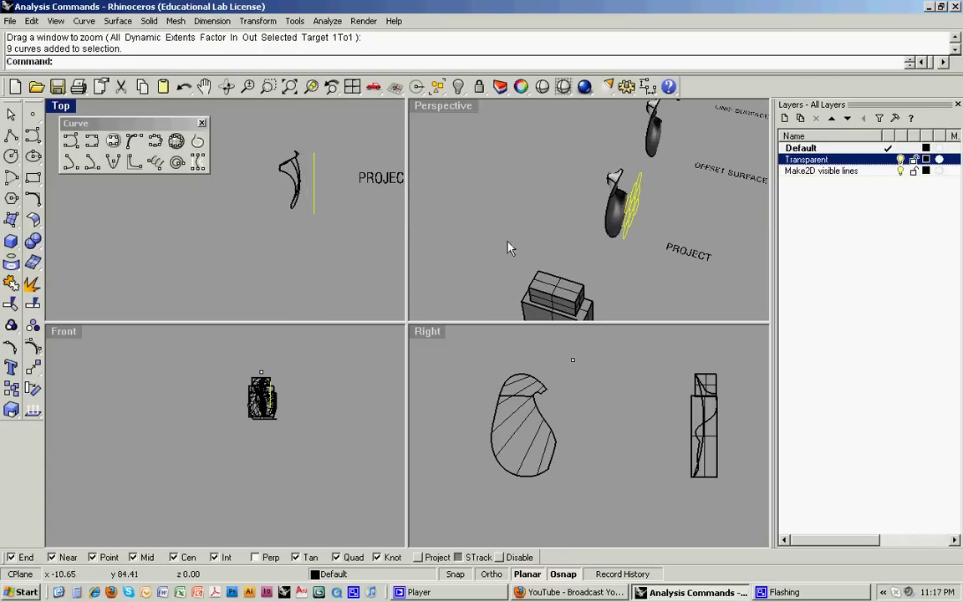
scroll(561, 428, down, 2)
scroll(562, 428, down, 2)
scroll(656, 421, up, 5)
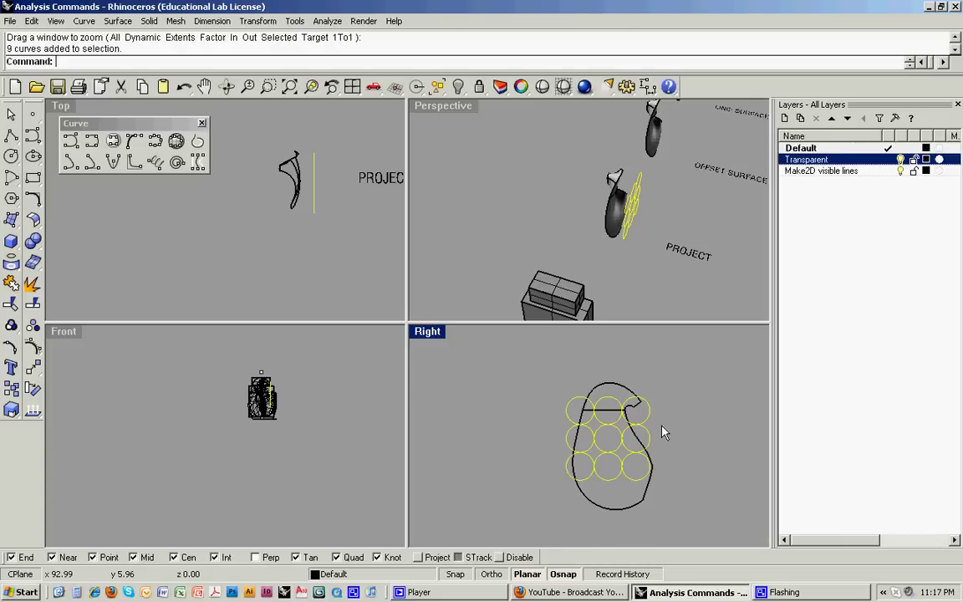
key(Return)
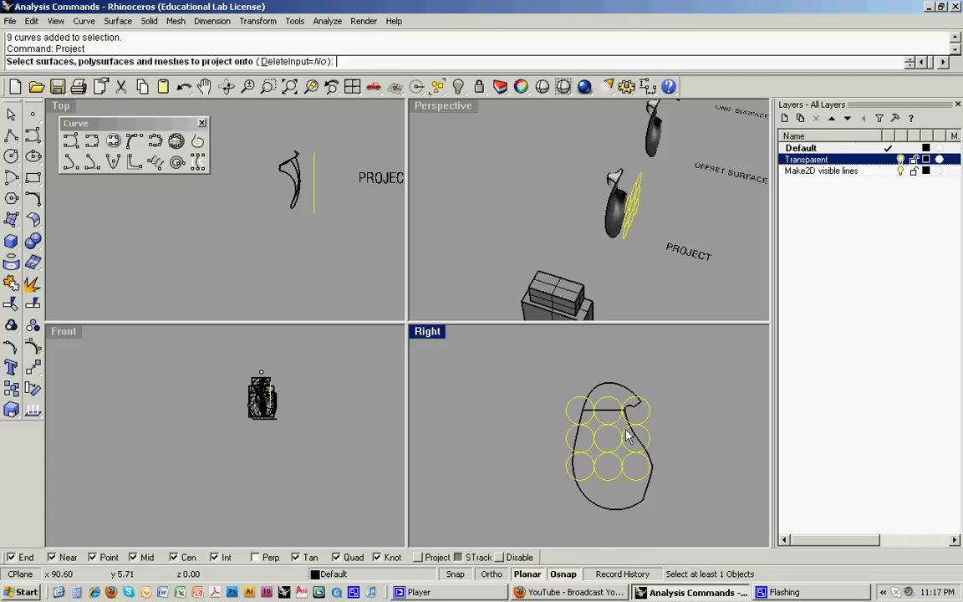
scroll(607, 398, up, 2)
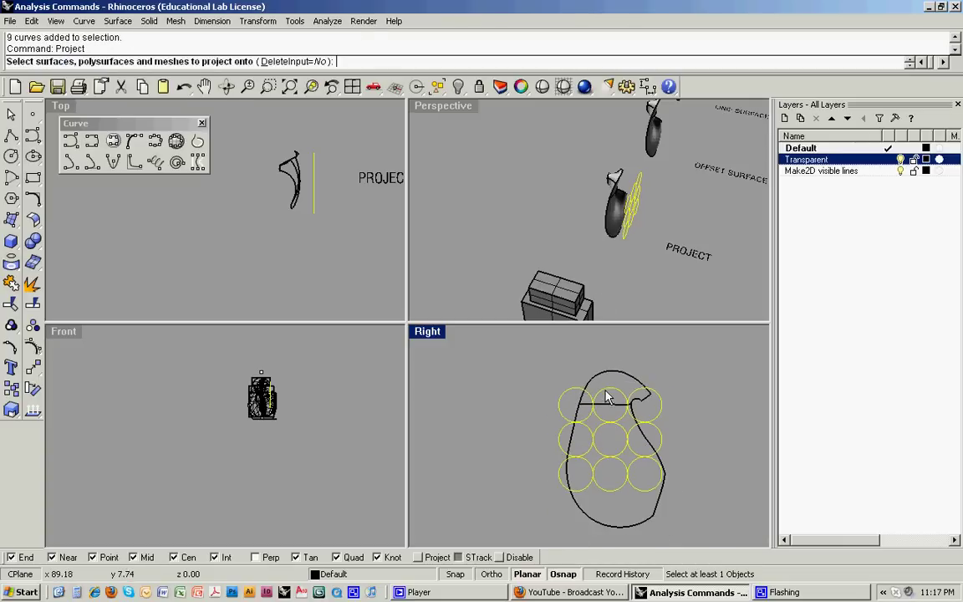
click(628, 405)
click(664, 473)
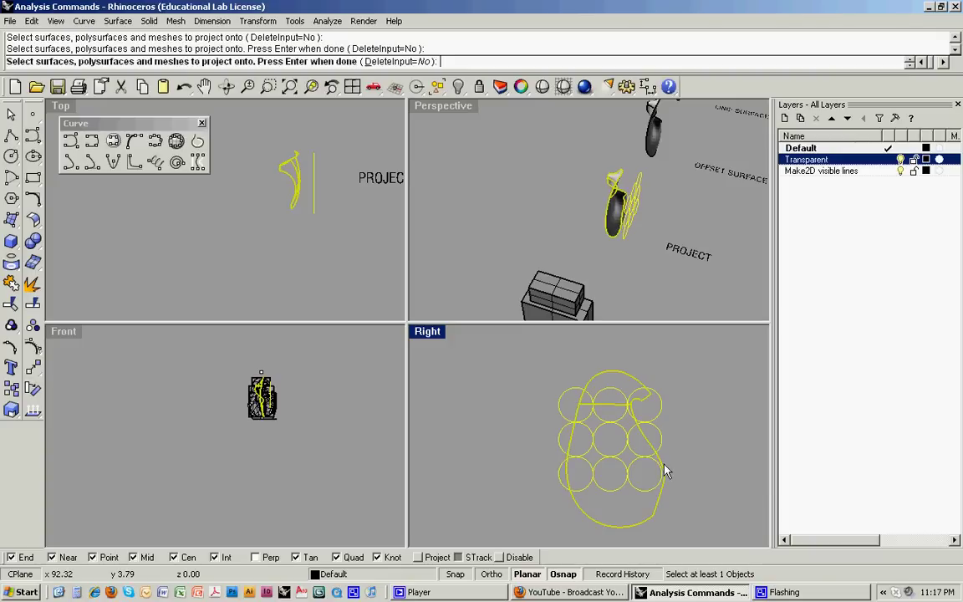
key(Return)
Step: Examine the projected circles on the Project model from several angles, and clear the selection
right_drag(637, 247, 609, 242)
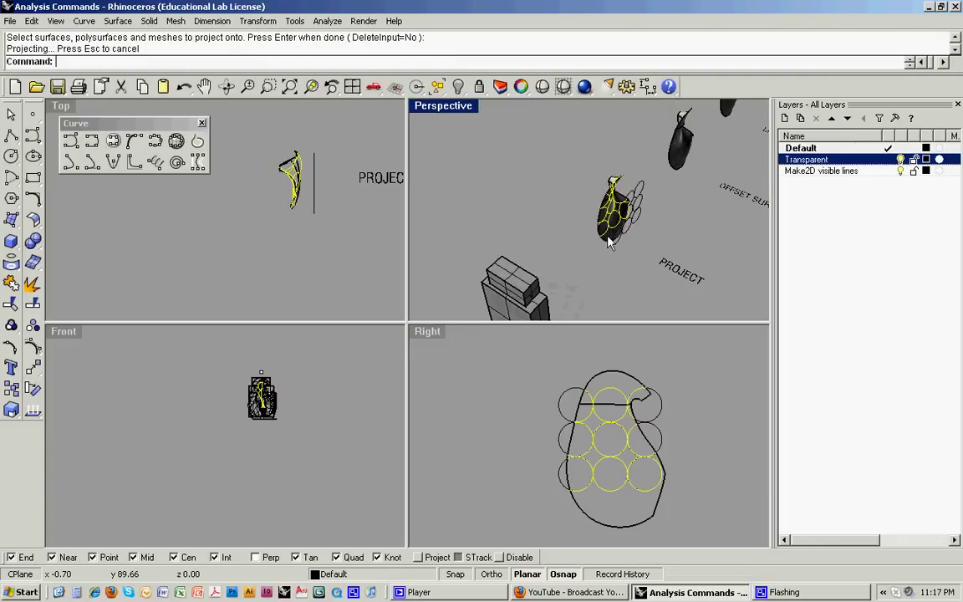
text(Z)
key(Return)
drag(586, 176, 666, 262)
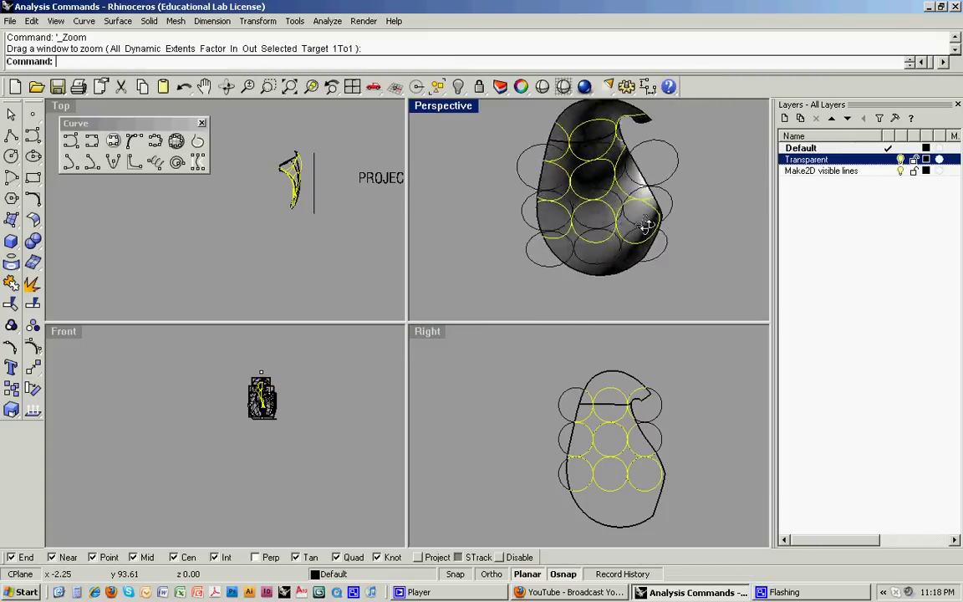
right_drag(650, 221, 611, 281)
key(Escape)
Step: Try offsetting the lower surface of the Offset Surface model by 0.20, flipping the offset direction and flipping it back
scroll(597, 236, down, 3)
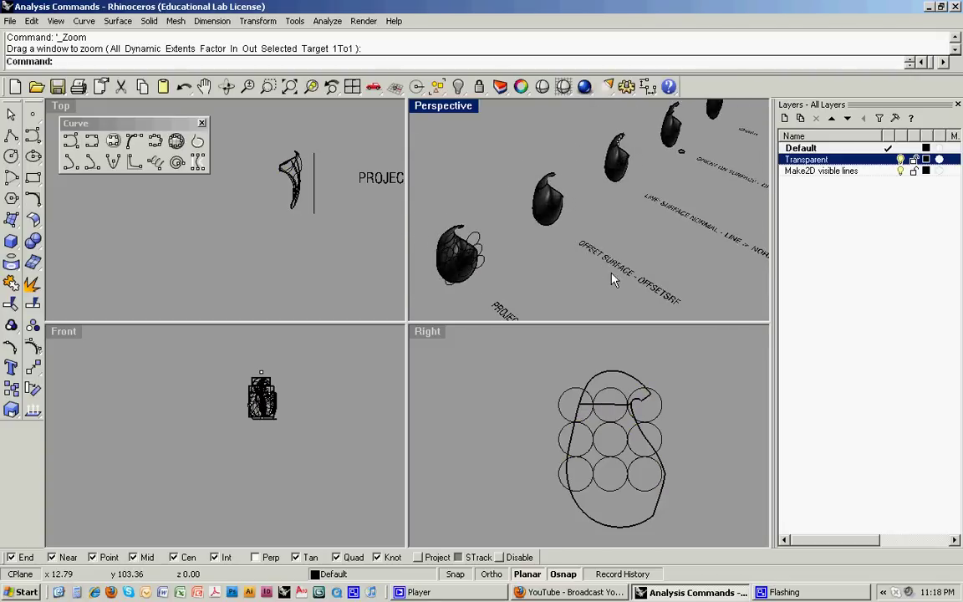
scroll(611, 274, up, 4)
mouse_move(577, 234)
shift+right_down()
mouse_move(548, 193)
mouse_move(568, 235)
mouse_move(544, 215)
mouse_move(580, 241)
shift+right_up()
scroll(569, 235, up, 4)
click(589, 239)
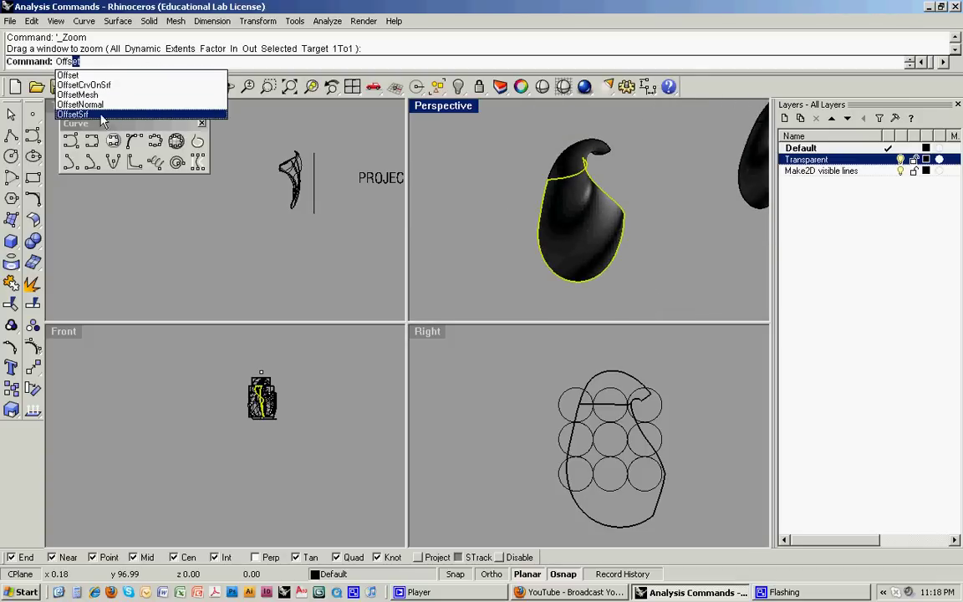
click(77, 114)
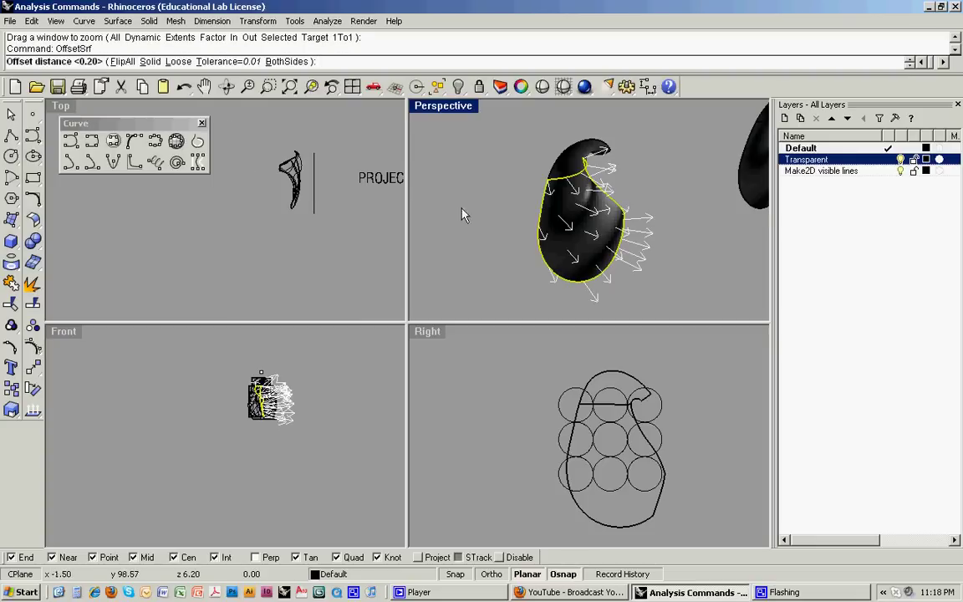
right_drag(416, 187, 618, 232)
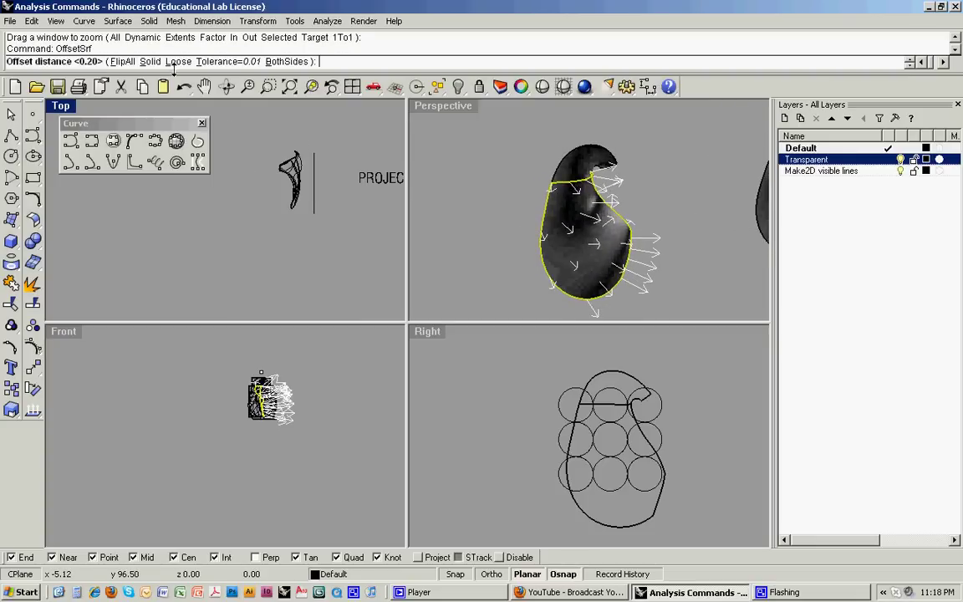
click(123, 61)
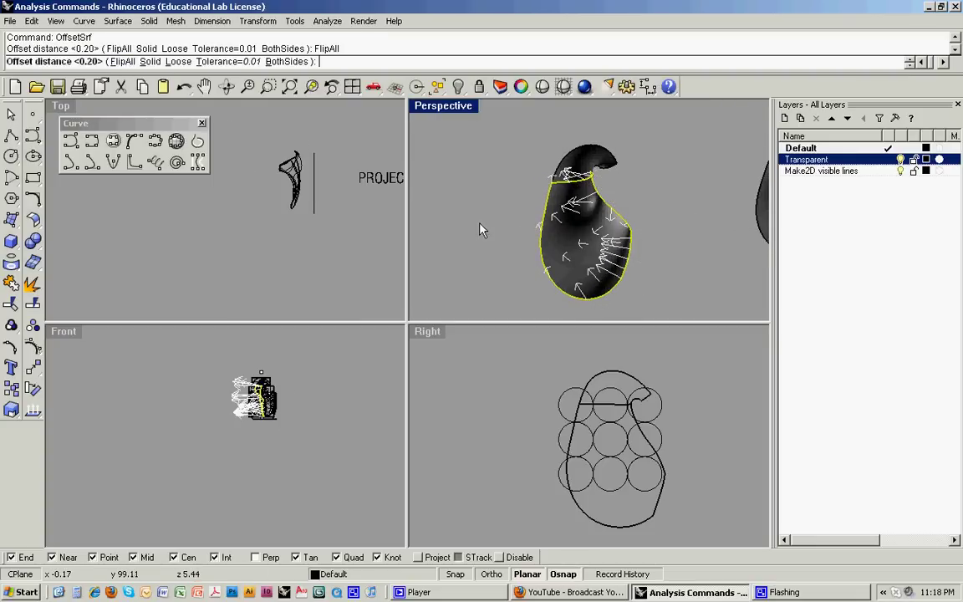
click(122, 61)
right_drag(441, 178, 523, 191)
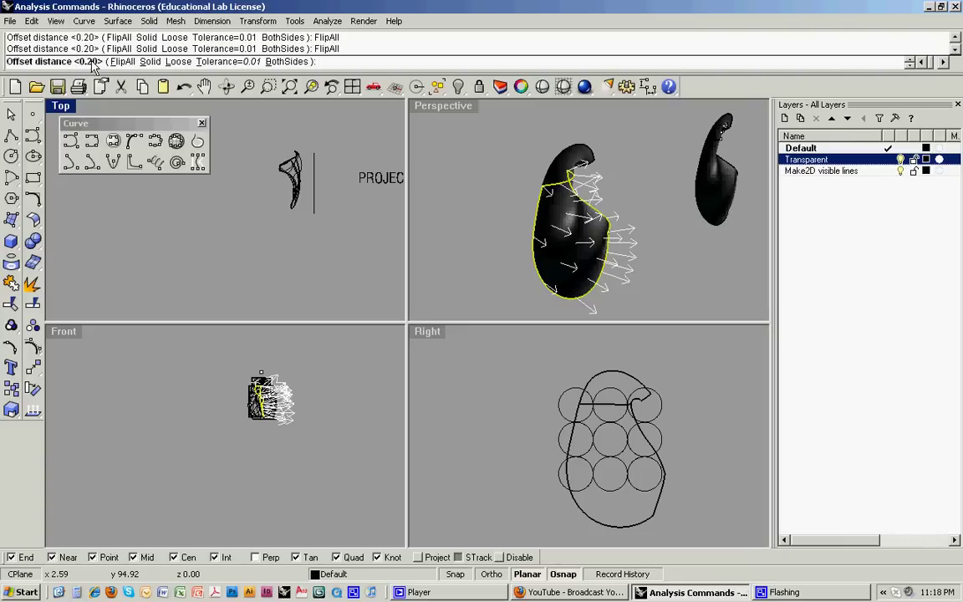
right_click(441, 194)
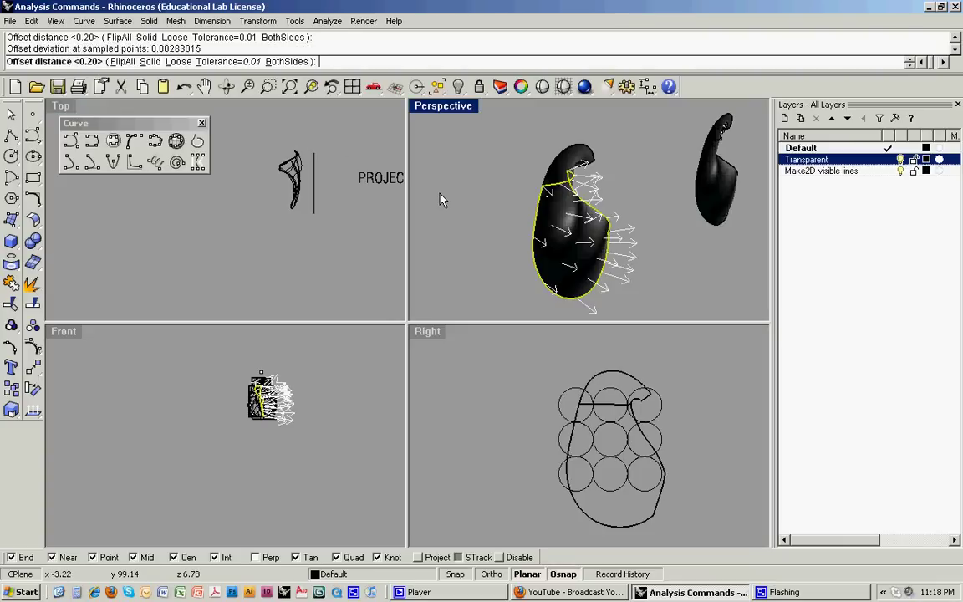
Step: End the repeated offset command and undo the 0.20 surface offset
right_drag(441, 194, 539, 207)
key(Escape)
key(ctrl+z)
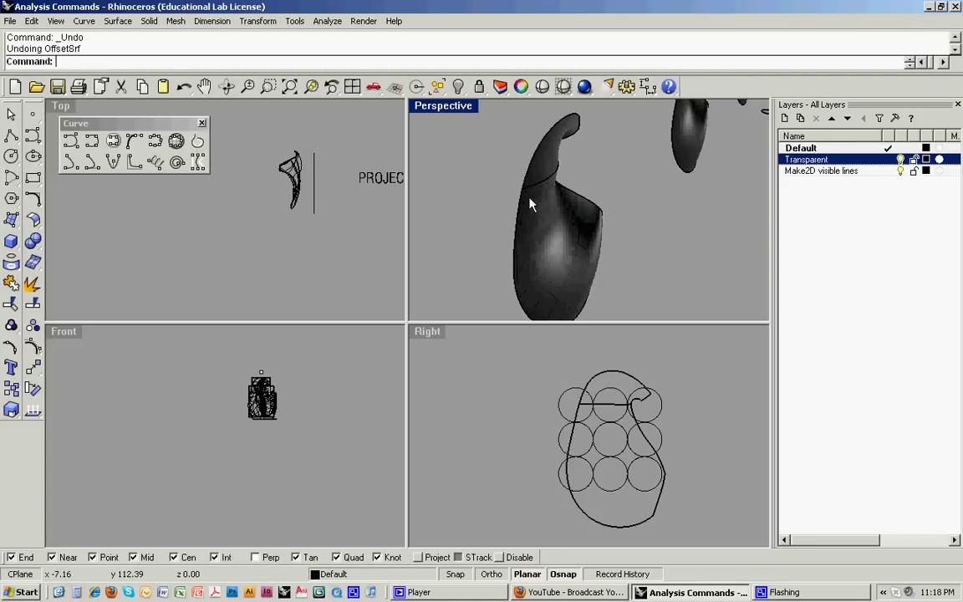
Step: Offset the lower surface of the Offset Surface model as a solid with a distance of 0.5
click(554, 208)
key(Return)
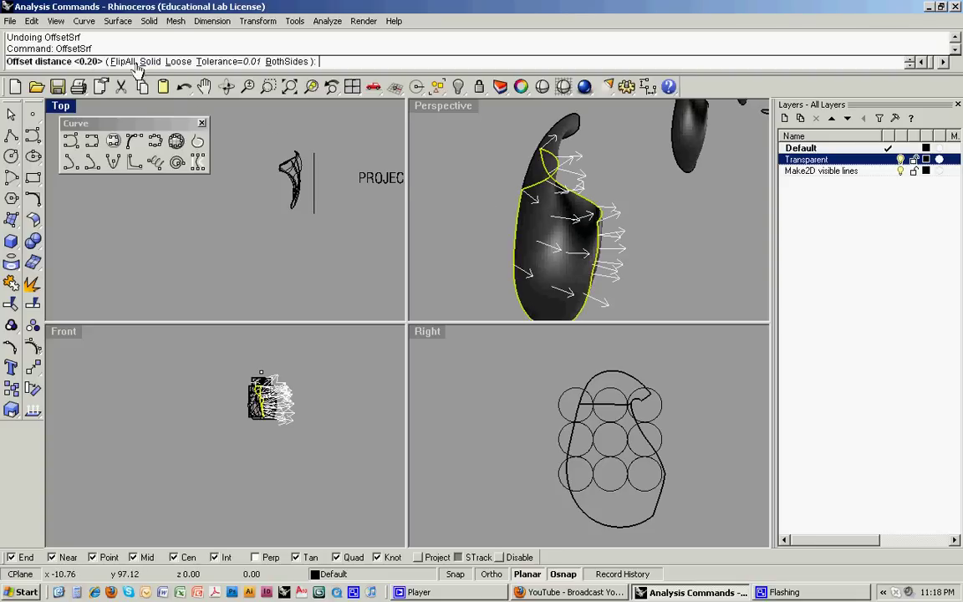
click(144, 61)
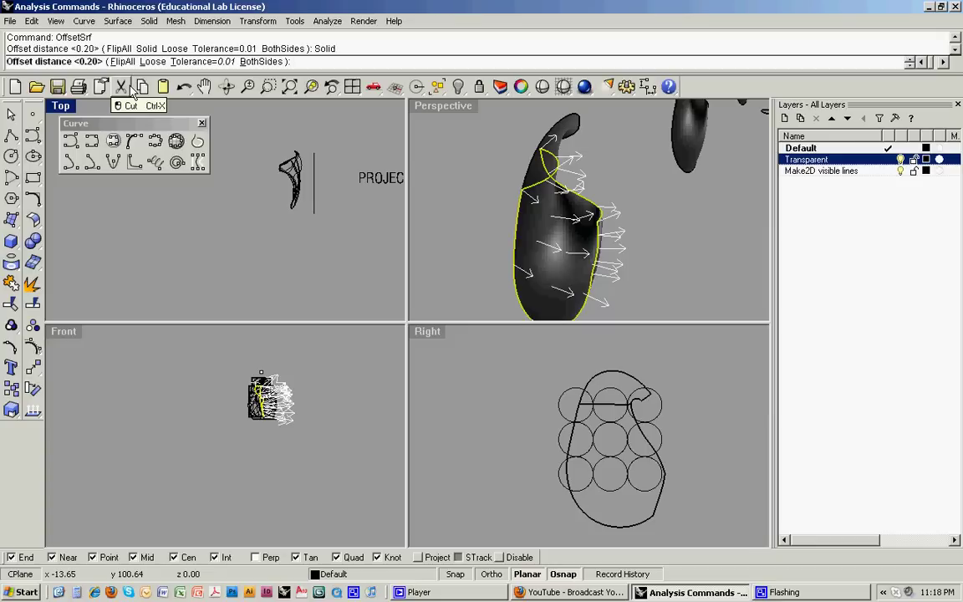
text(.5)
key(Return)
right_drag(507, 211, 545, 177)
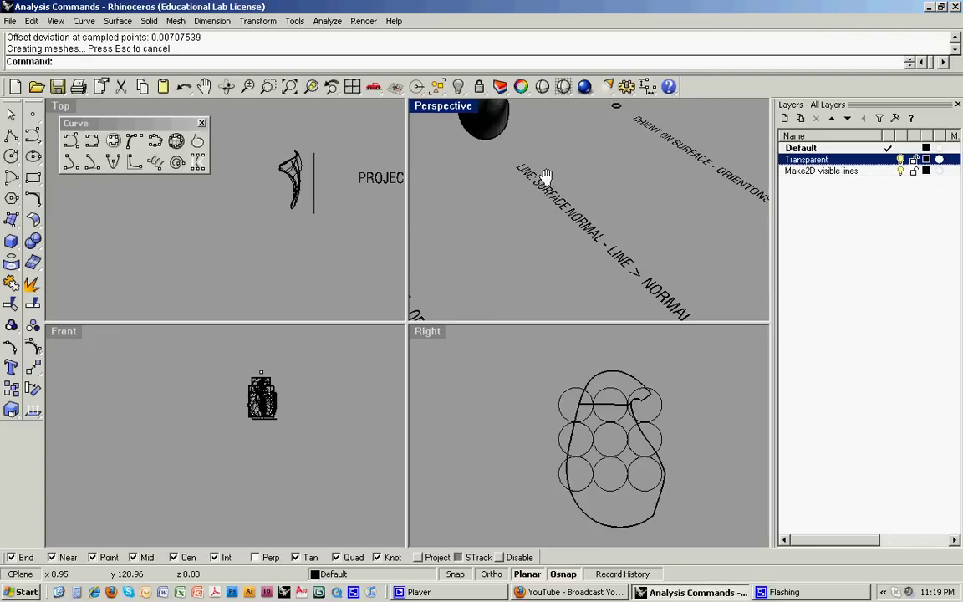
Step: Draw a surface normal line from the upper surface of the Line Surface Normal model, starting at the second point along the curve
shift+right_drag(544, 177, 585, 239)
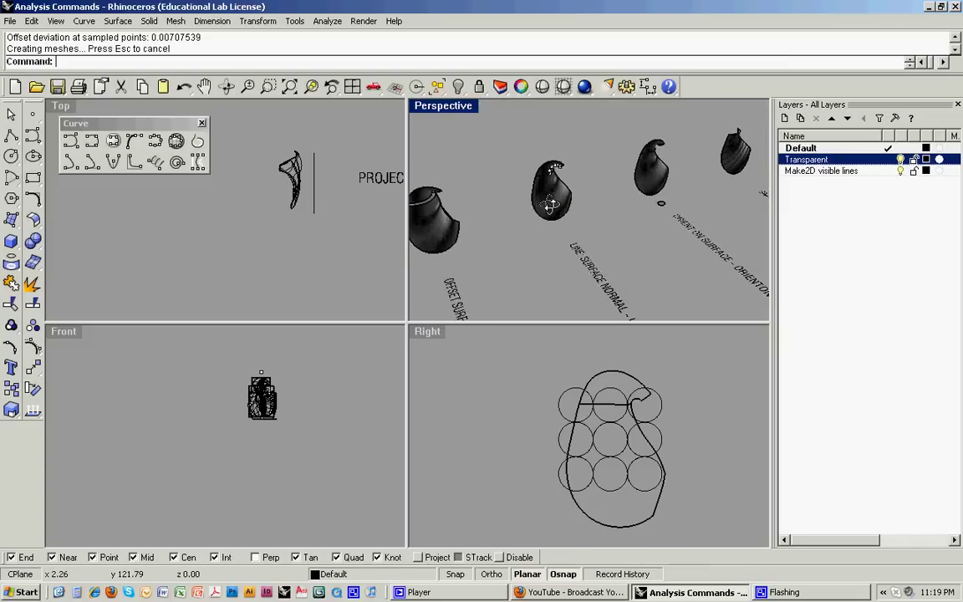
text(z)
key(Return)
drag(516, 146, 576, 214)
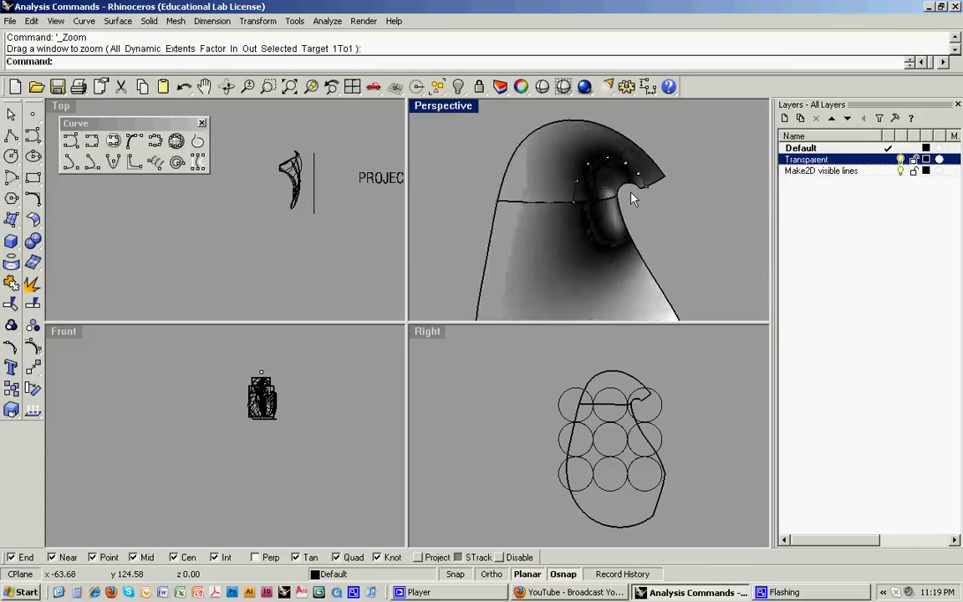
click(11, 134)
drag(33, 133, 93, 214)
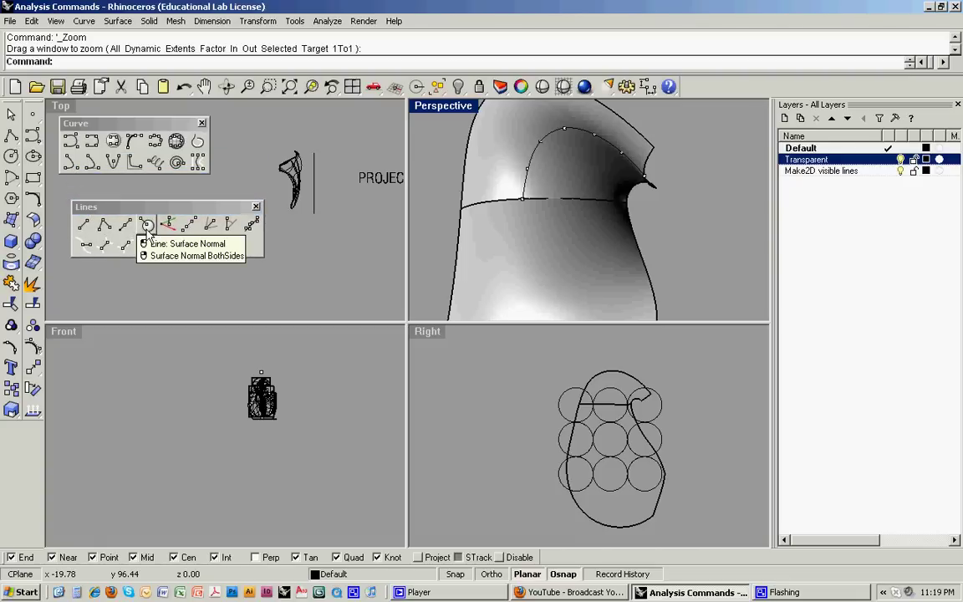
click(147, 226)
click(503, 170)
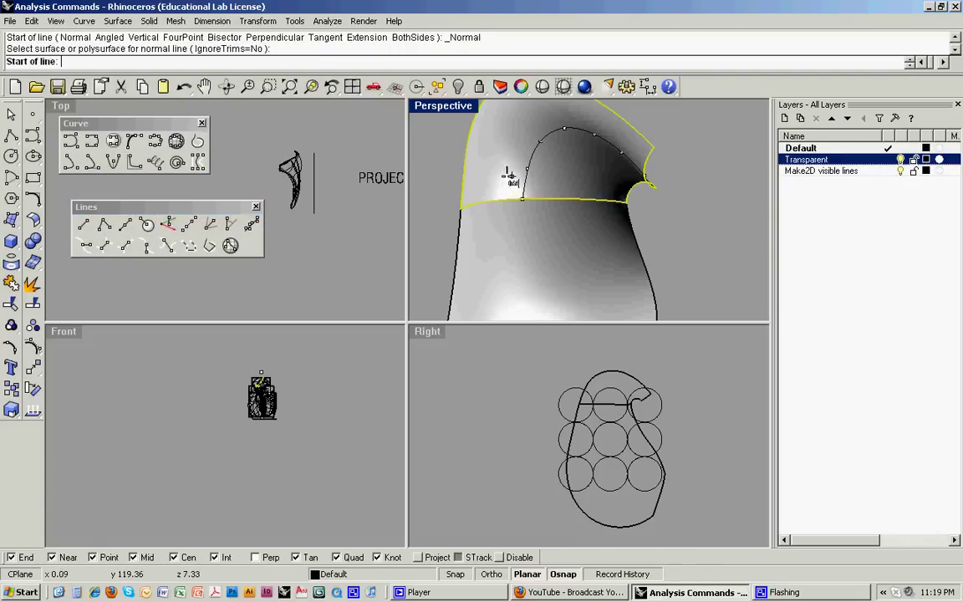
click(524, 197)
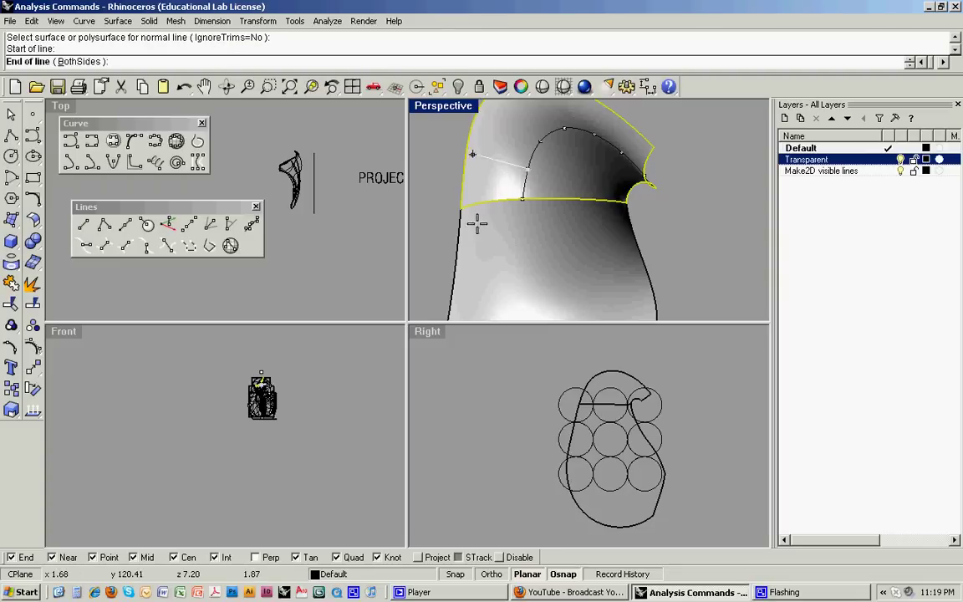
mouse_move(477, 222)
right_down()
mouse_move(677, 255)
mouse_move(728, 230)
mouse_move(683, 220)
right_up()
click(683, 220)
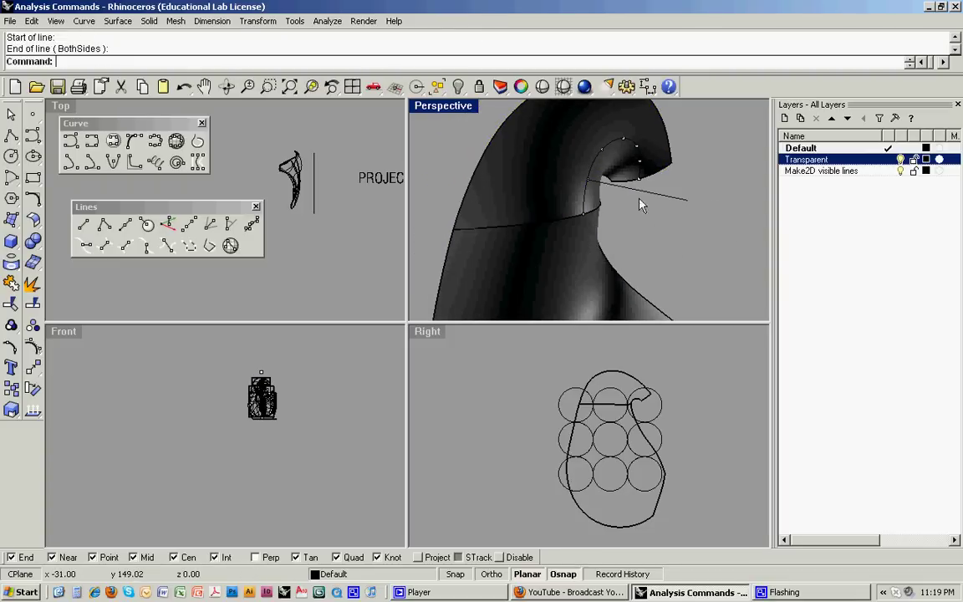
Step: Draw another surface normal line from the upper surface, starting at the curve's third point
click(619, 161)
key(Return)
click(602, 150)
click(724, 180)
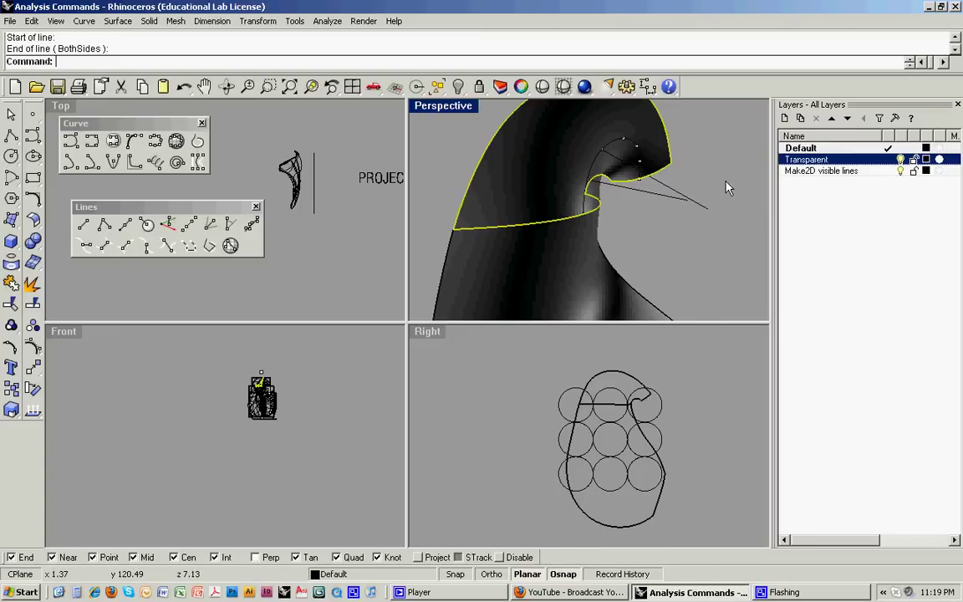
Step: Draw three more surface normal lines from the upper surface, starting at the curve's fourth, fifth and sixth points
right_drag(727, 184, 621, 165)
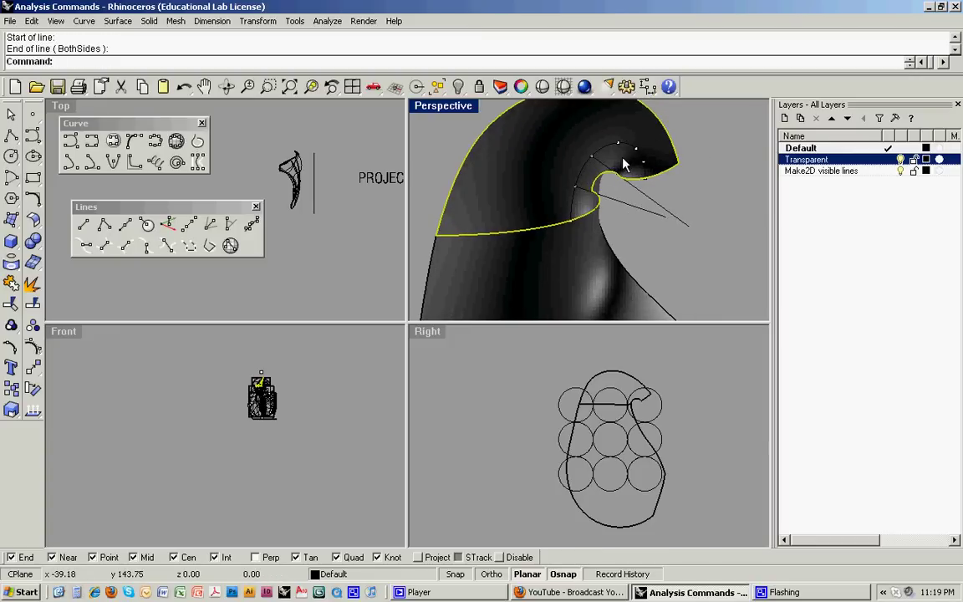
key(Return)
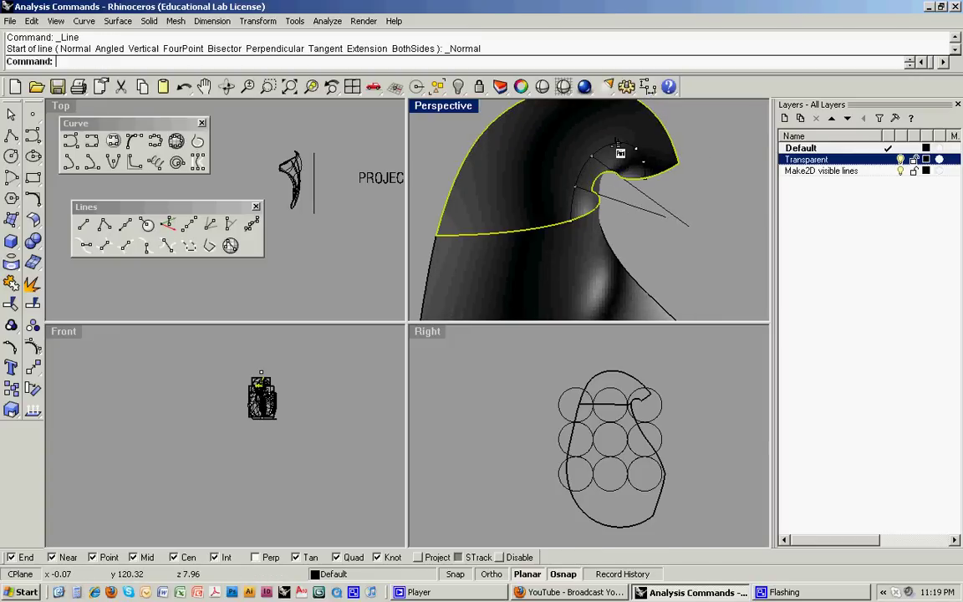
click(620, 147)
click(719, 219)
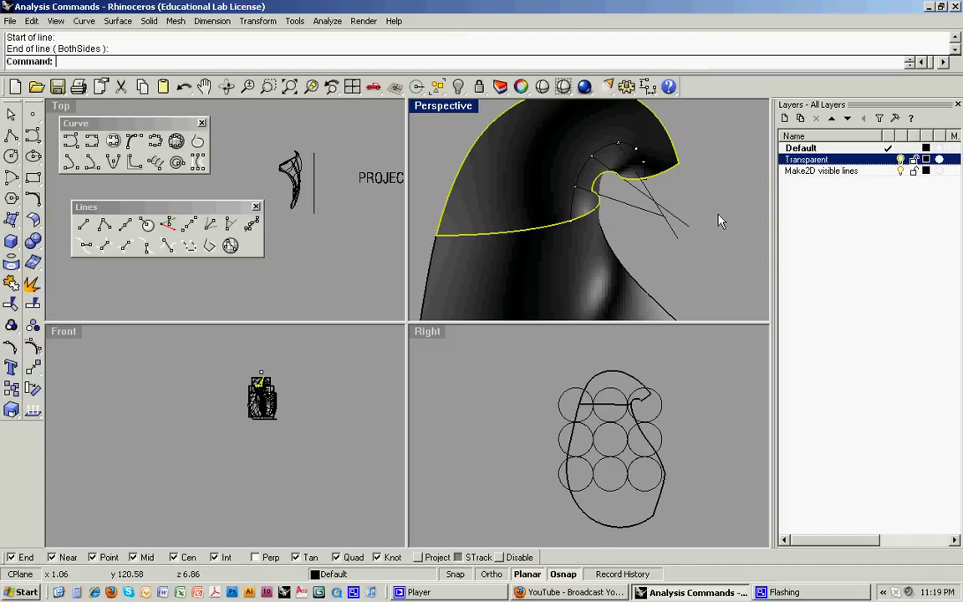
key(Return)
click(638, 154)
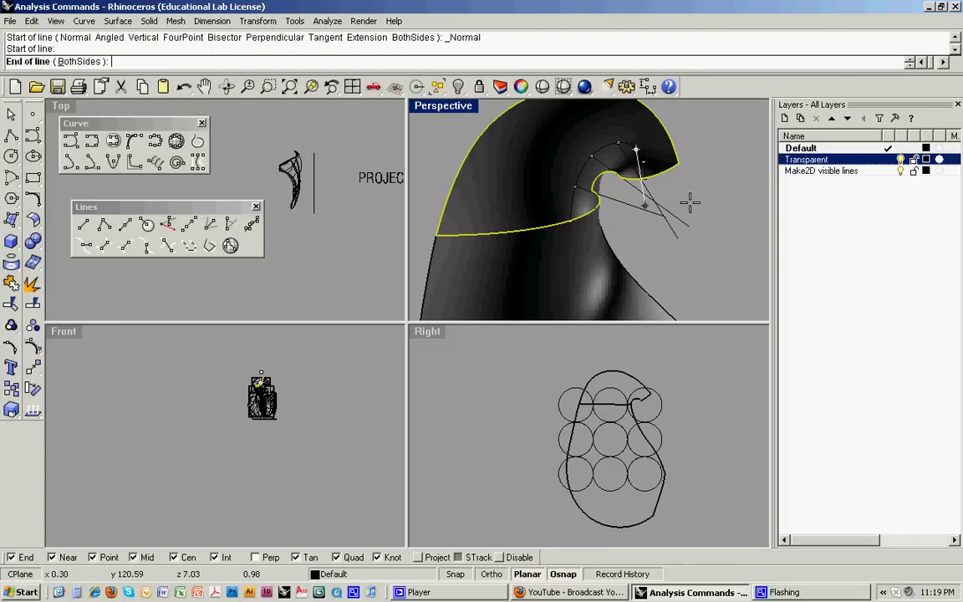
click(707, 239)
right_drag(706, 239, 559, 184)
key(Return)
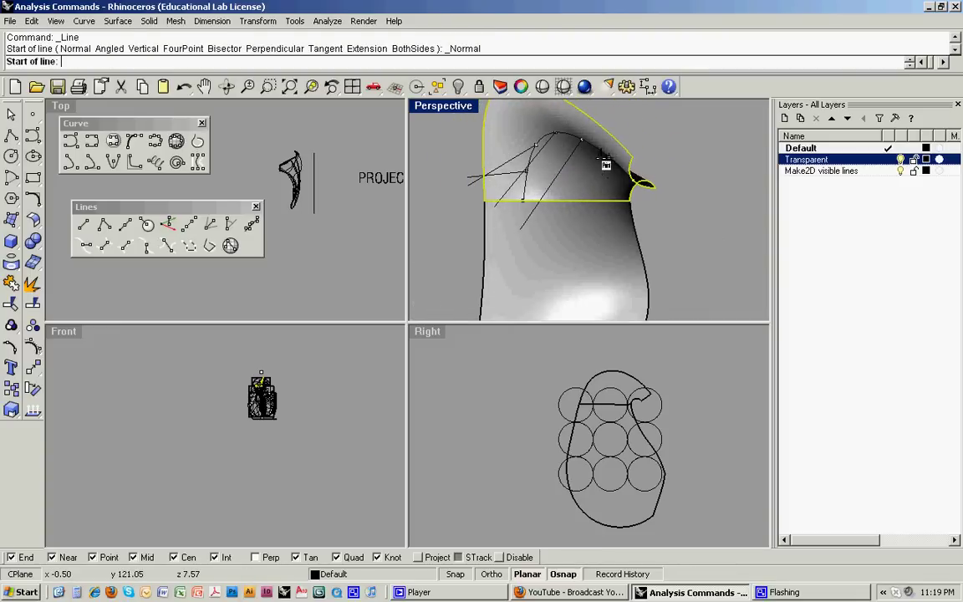
click(608, 157)
click(449, 222)
Step: Start OrientOnSrf on the small circle beside the Orient on Surface model, using its centre and a point on its edge as references
right_drag(479, 247, 504, 250)
scroll(504, 249, down, 7)
shift+right_drag(627, 235, 556, 194)
scroll(516, 199, down, 8)
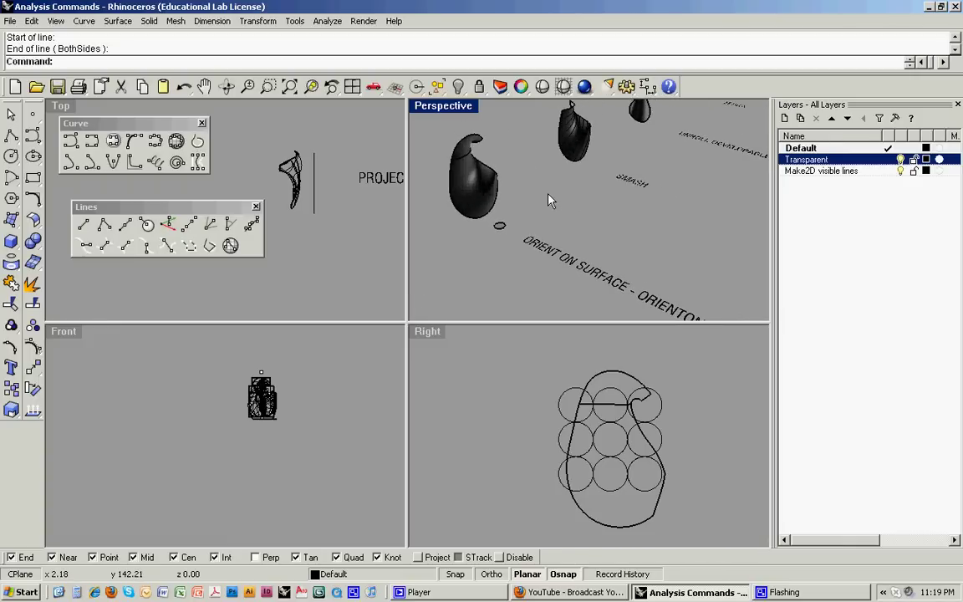
shift+right_drag(536, 193, 544, 240)
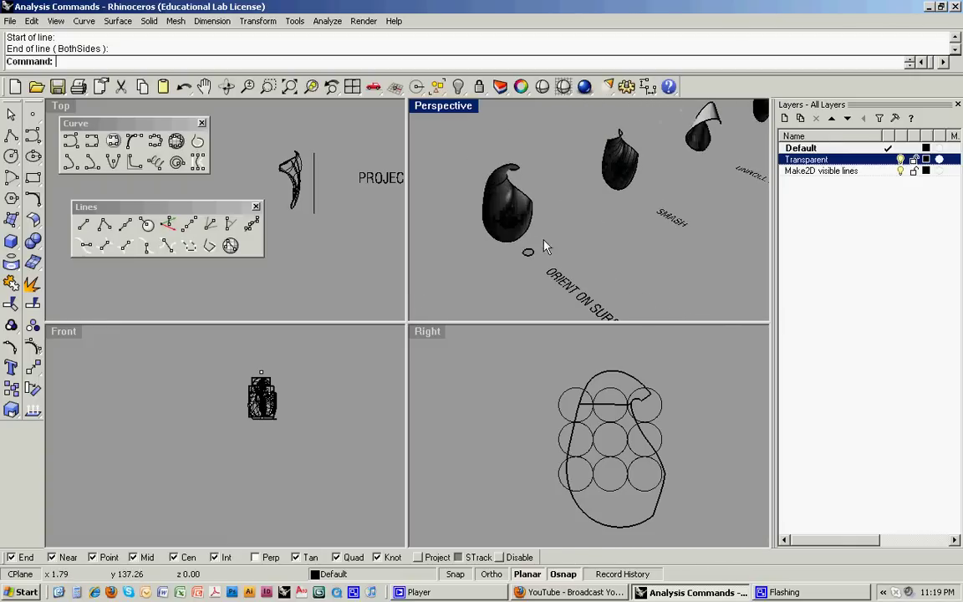
scroll(526, 254, up, 4)
click(525, 257)
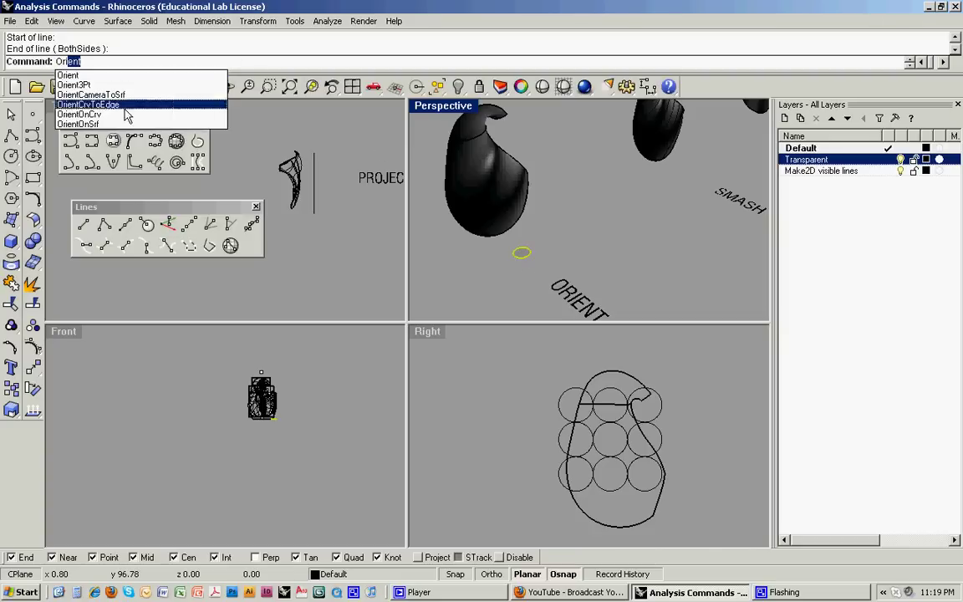
click(121, 124)
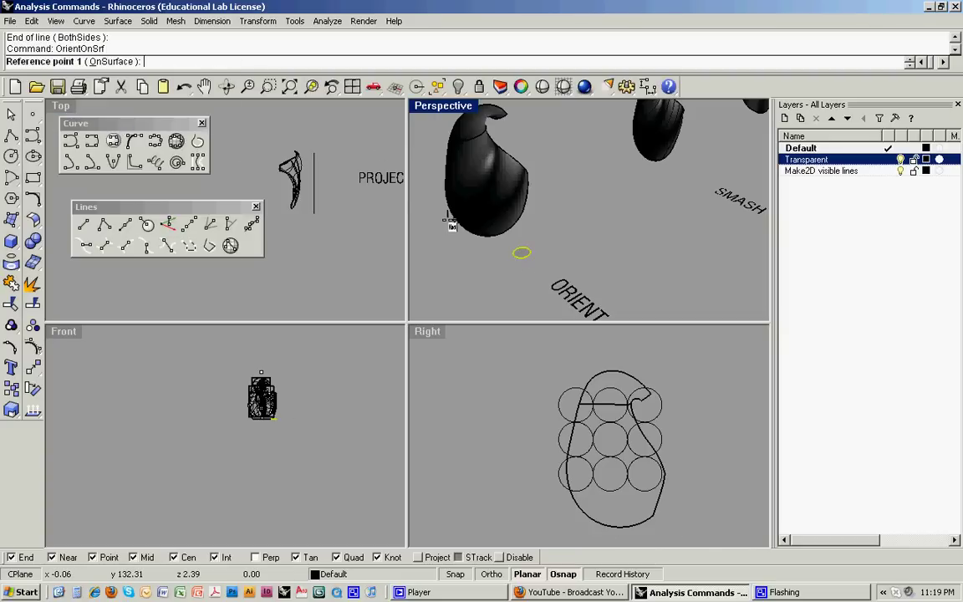
scroll(513, 251, up, 5)
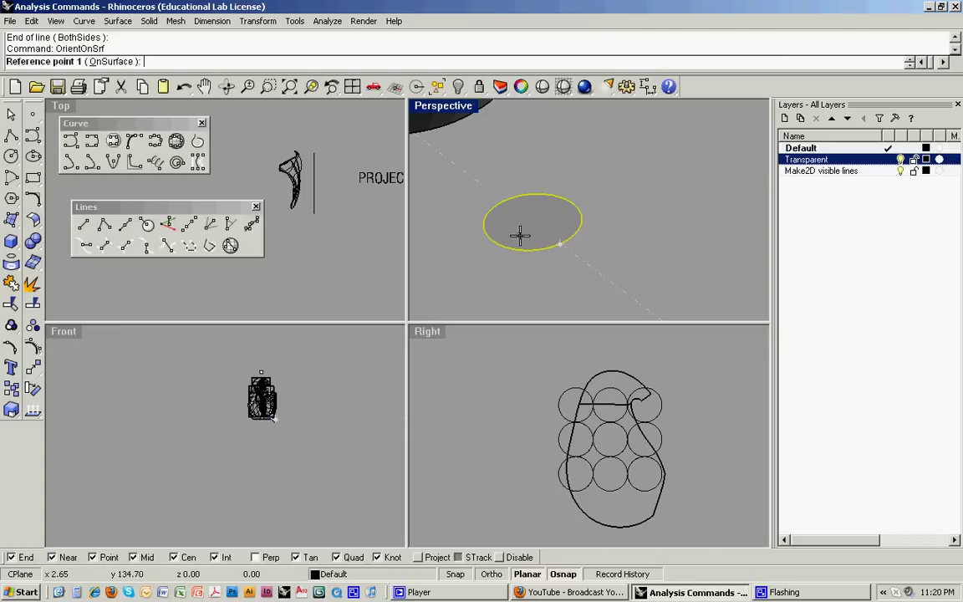
click(511, 237)
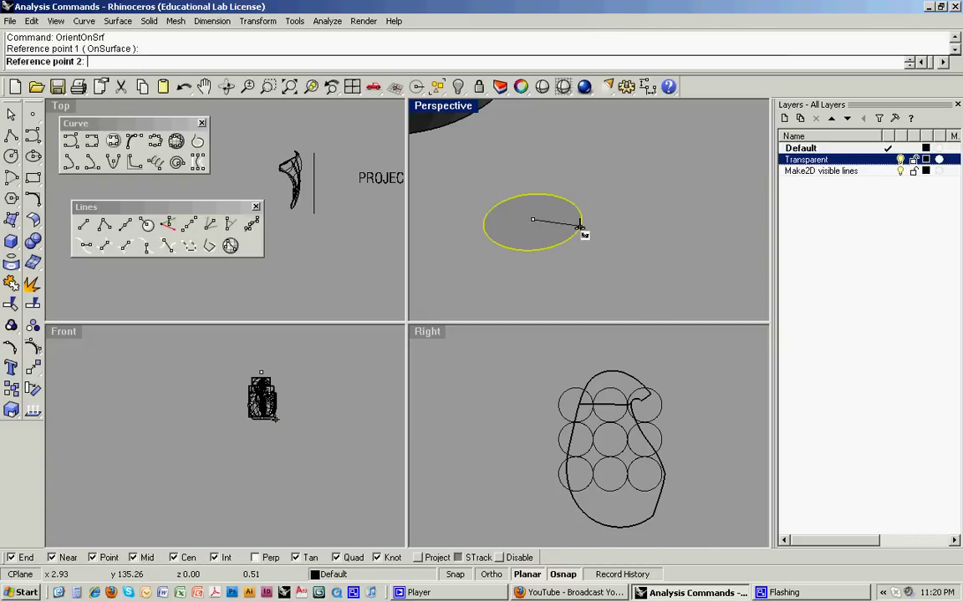
click(579, 239)
Step: Choose the model's lower surface as the orientation target, with copying on, rigid orientation, uniform scale 1.0 and rotation angle 0.0
scroll(564, 265, down, 5)
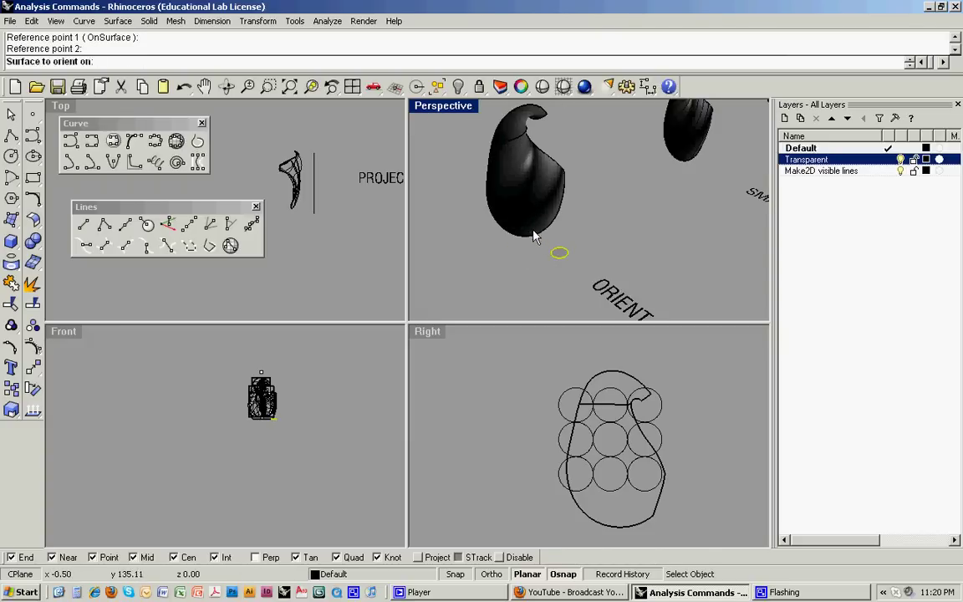
scroll(535, 234, up, 3)
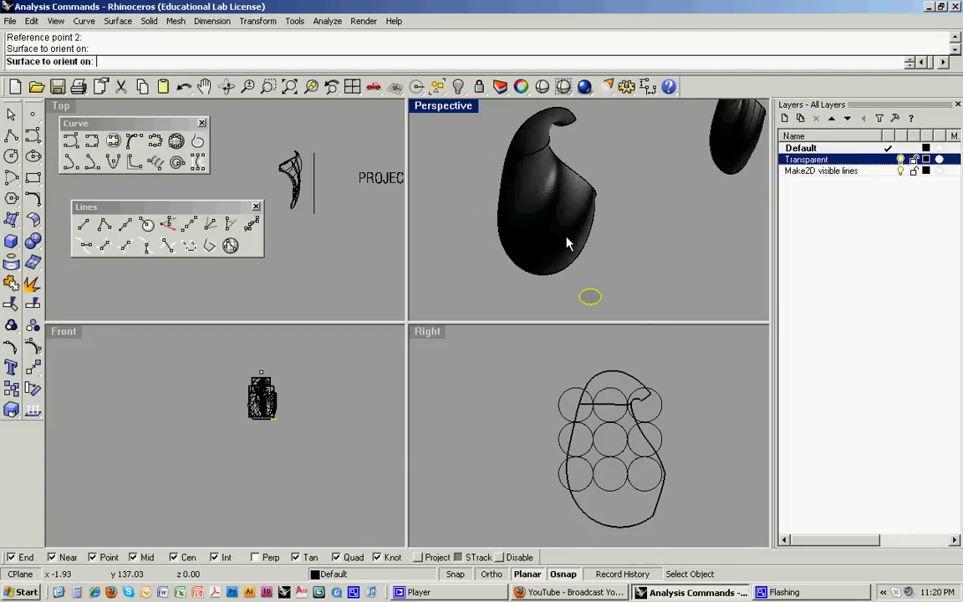
click(567, 243)
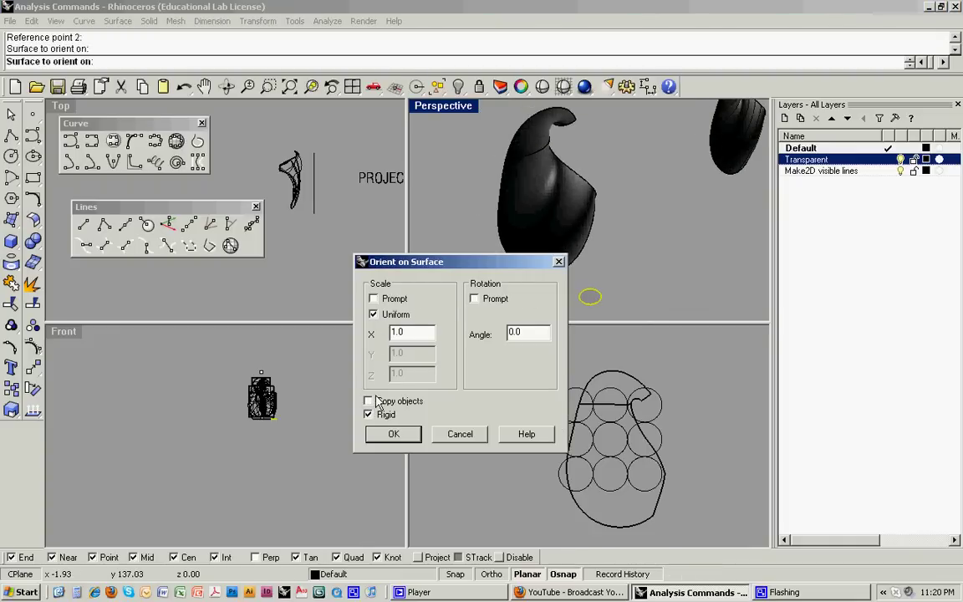
click(393, 434)
Step: Place copies of the circle at points spread across the lower surface and end the orient command
scroll(573, 209, up, 3)
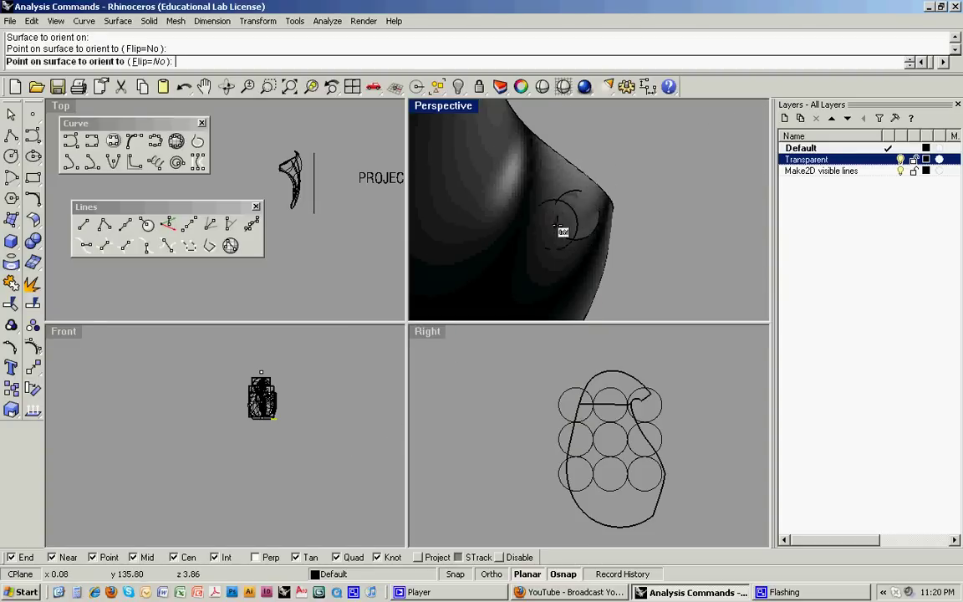
right_drag(508, 267, 524, 233)
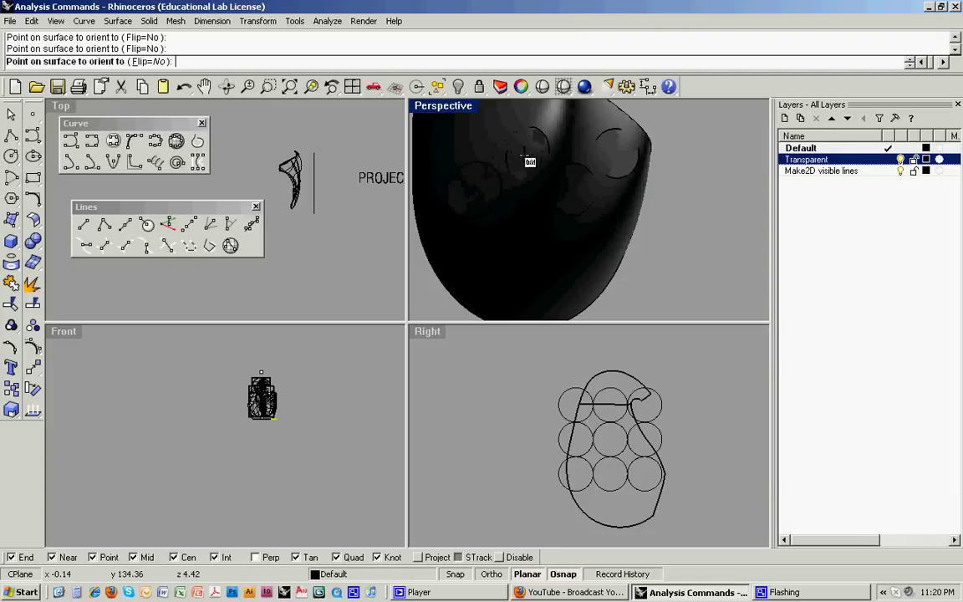
right_drag(527, 161, 599, 201)
click(600, 201)
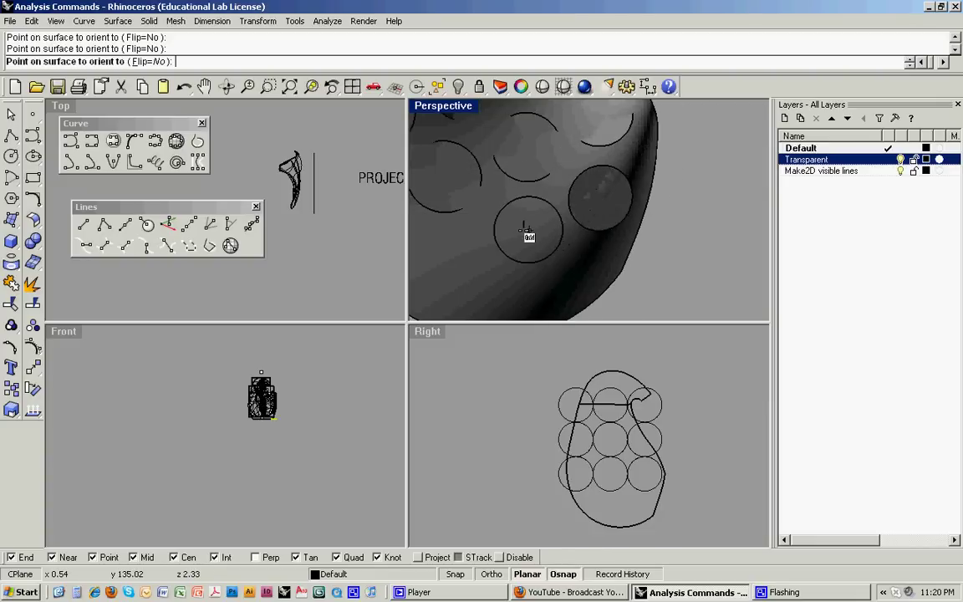
click(522, 236)
right_drag(480, 243, 553, 219)
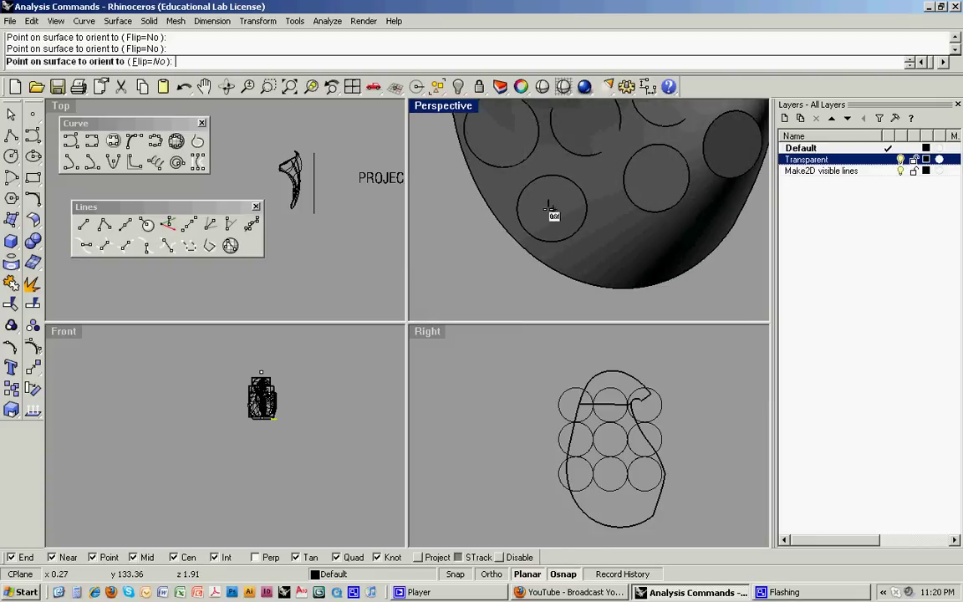
click(620, 250)
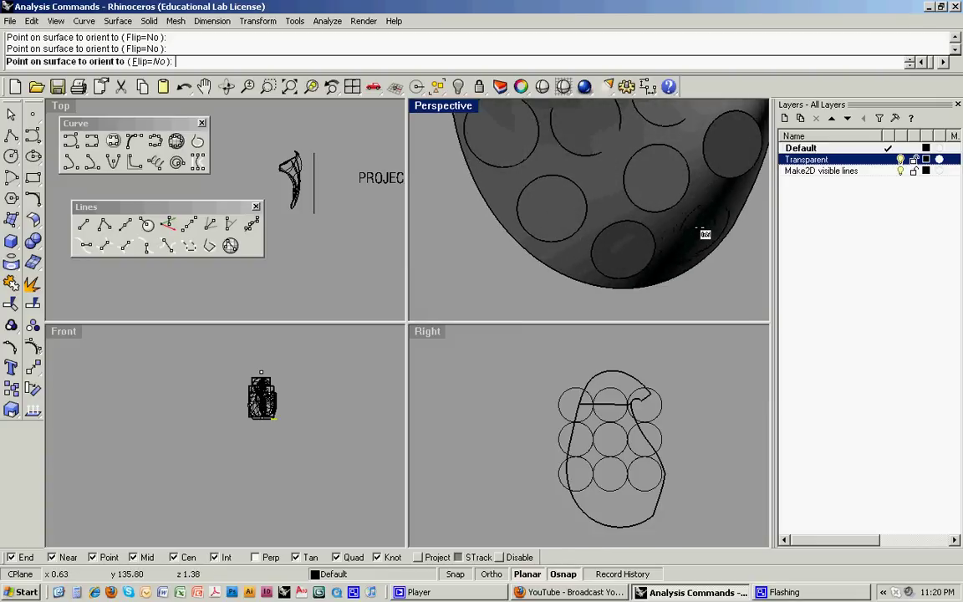
mouse_move(705, 234)
right_down()
mouse_move(666, 247)
mouse_move(570, 193)
right_up()
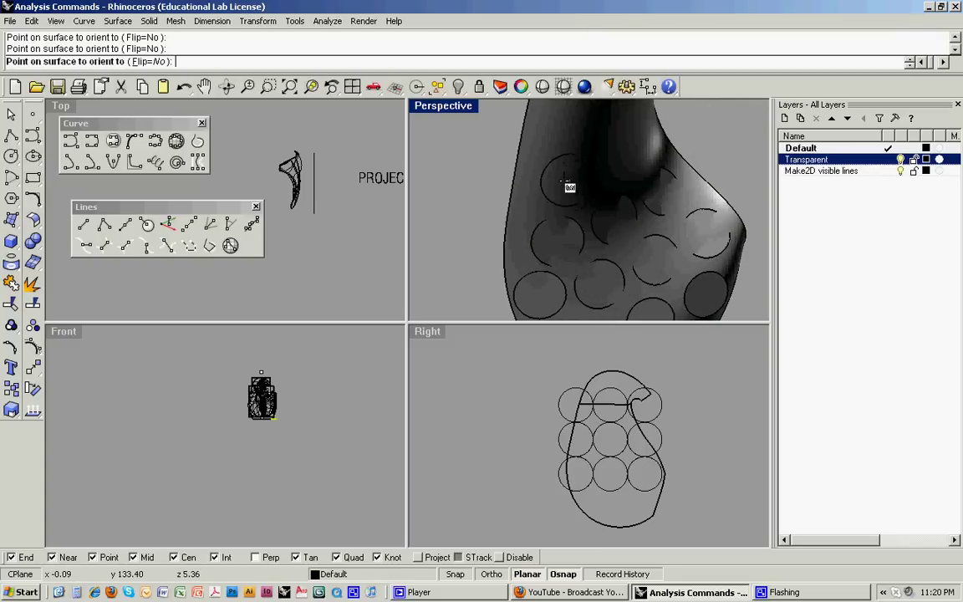
click(565, 184)
click(626, 159)
right_click(644, 178)
Step: Hide the lower surface of the Orient on Surface model to leave only the oriented circles
scroll(652, 179, down, 3)
click(676, 170)
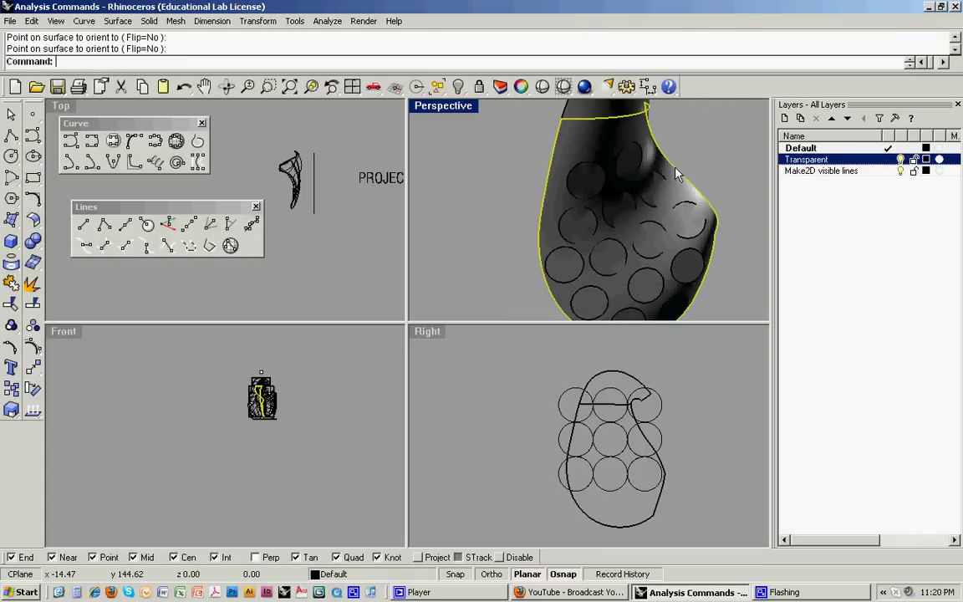
text(Hide)
key(Return)
Step: Smash the Smash model's surface together with all the curves on it, using the Natural linear direction
right_drag(644, 176, 621, 250)
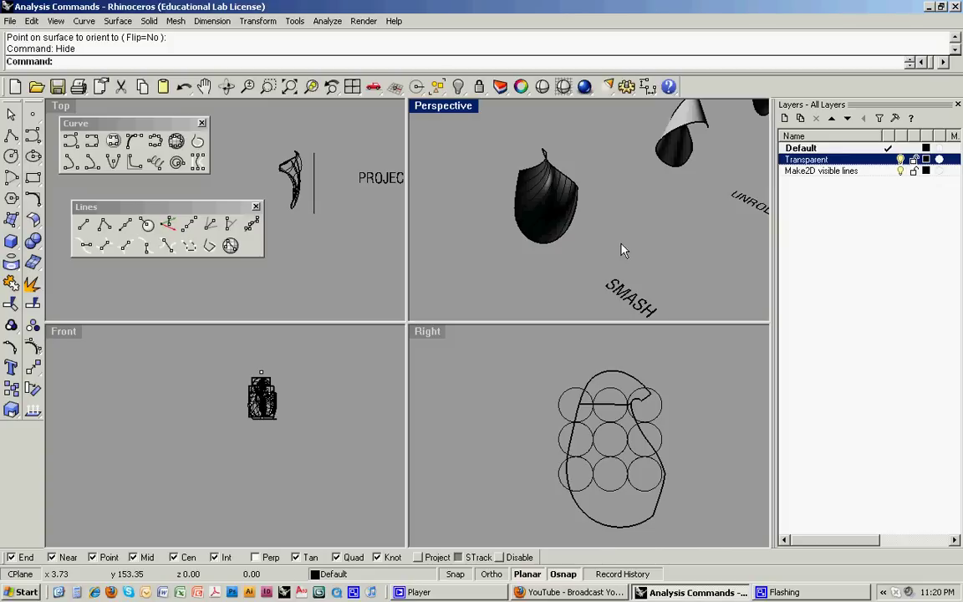
right_drag(608, 238, 522, 204)
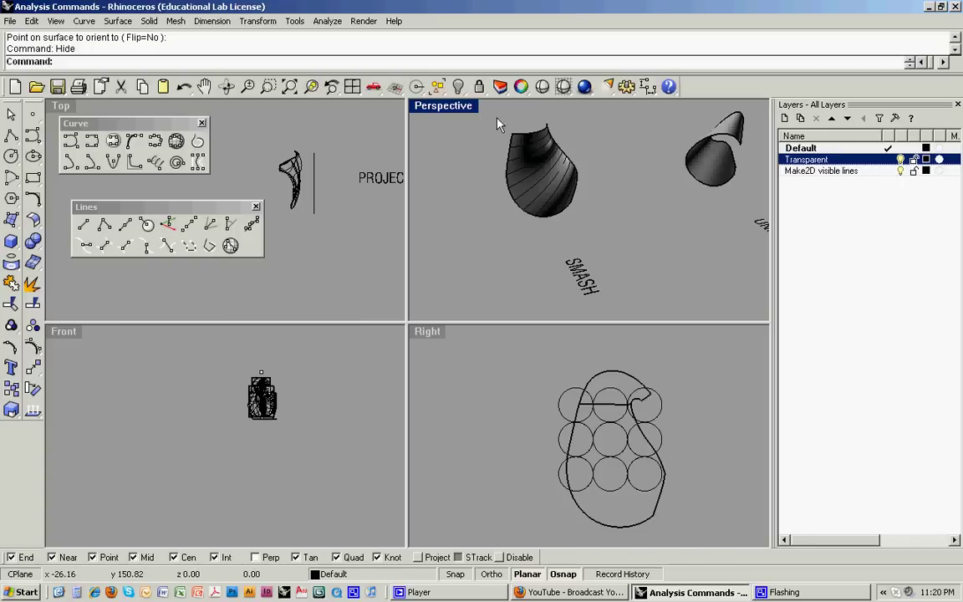
right_drag(567, 165, 499, 119)
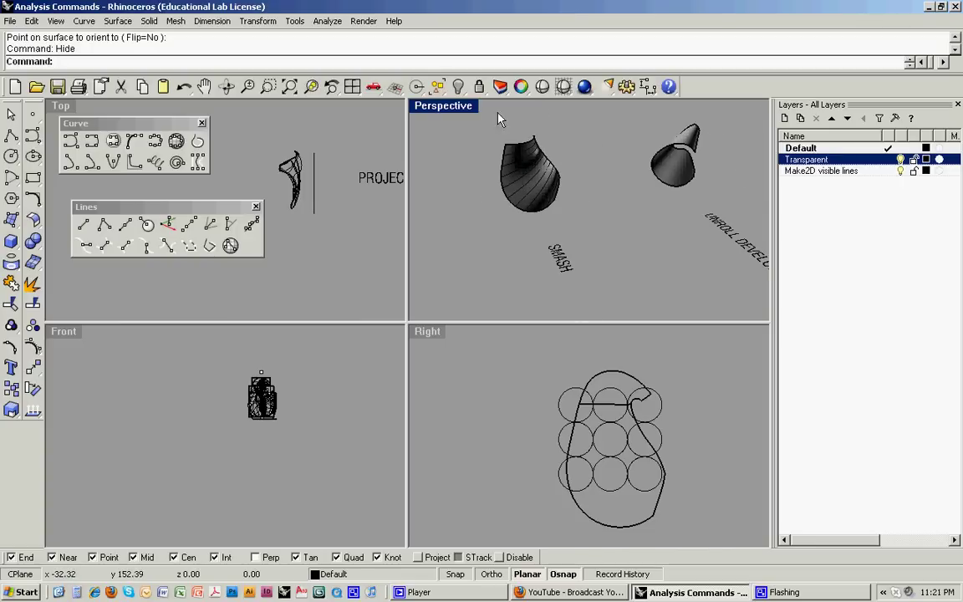
click(518, 164)
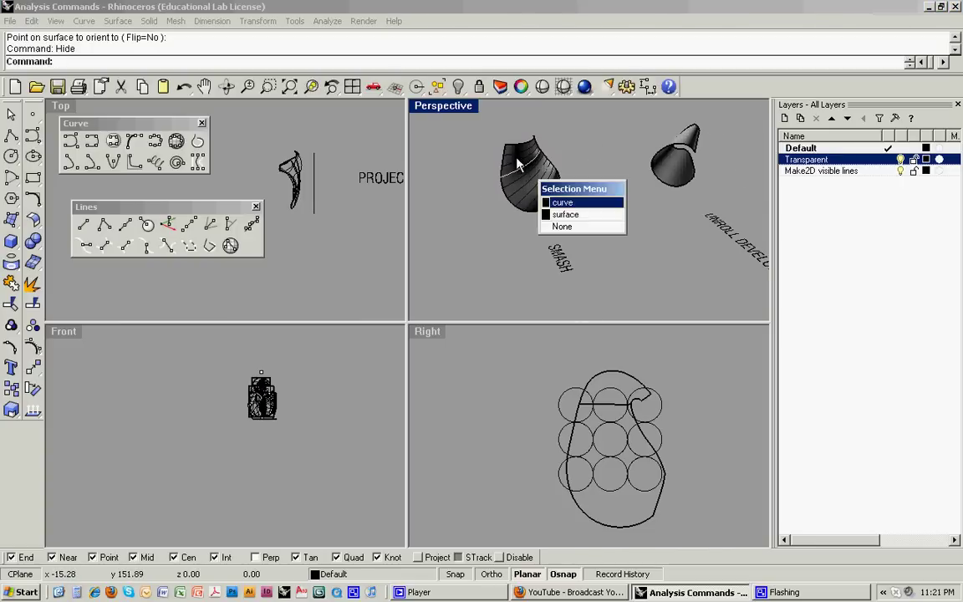
drag(448, 117, 546, 210)
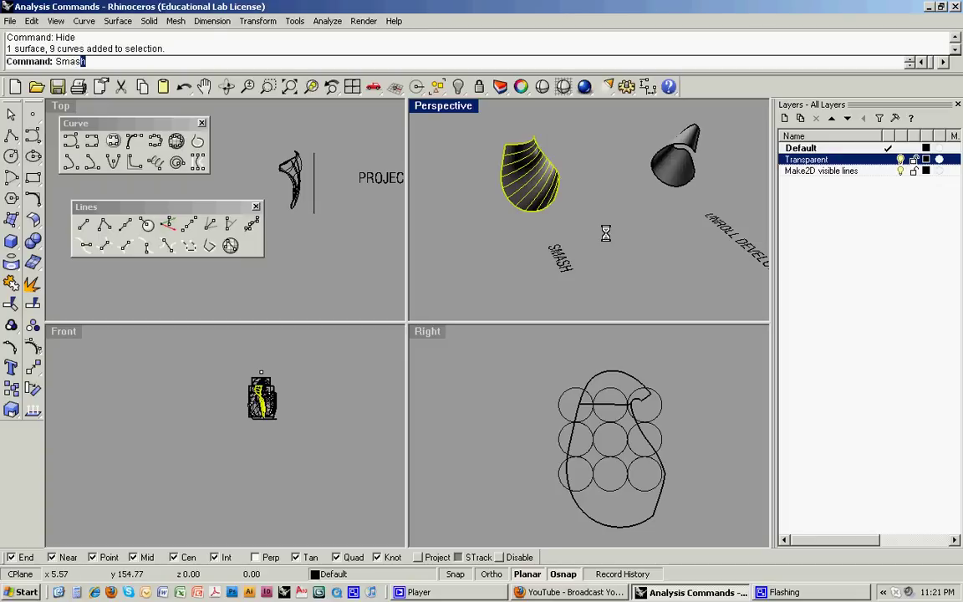
text(Smash)
key(Return)
right_click(533, 196)
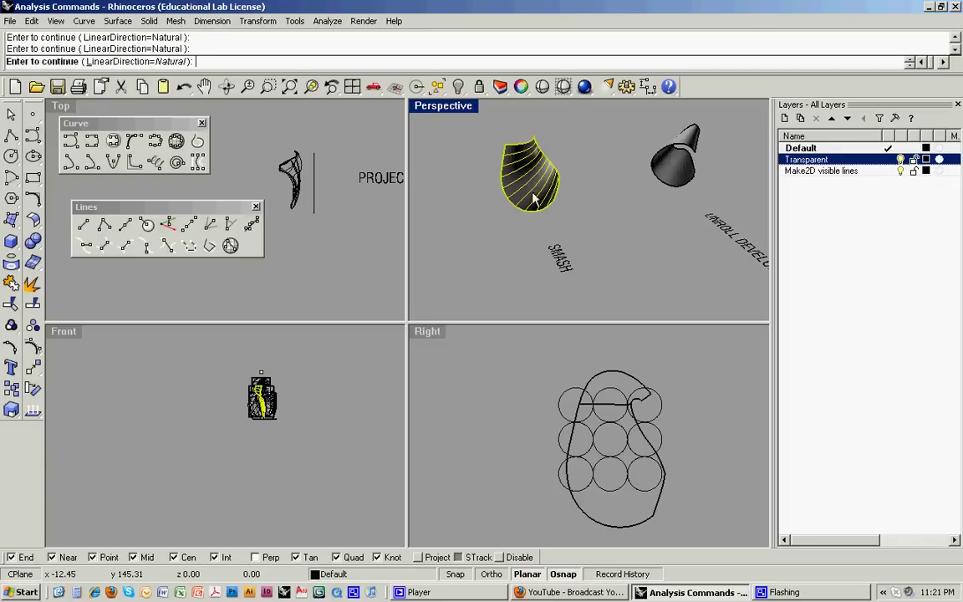
Step: Locate the flattened surface near the start of the model row and turn off its surface isocurve display
scroll(534, 199, down, 15)
shift+right_drag(502, 205, 694, 182)
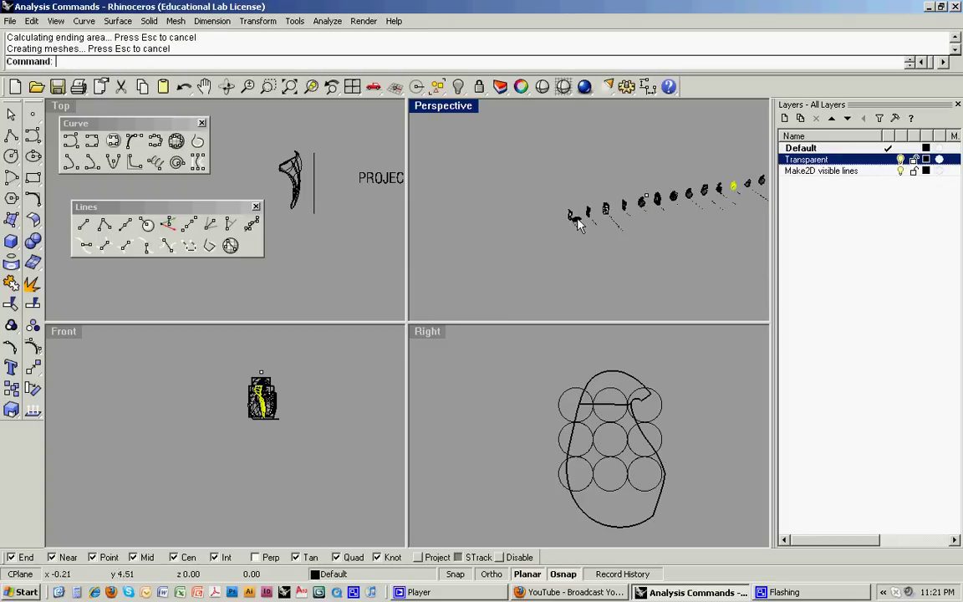
scroll(574, 220, up, 5)
key(ctrl+w)
drag(553, 202, 599, 237)
right_drag(600, 240, 613, 246)
scroll(611, 242, up, 2)
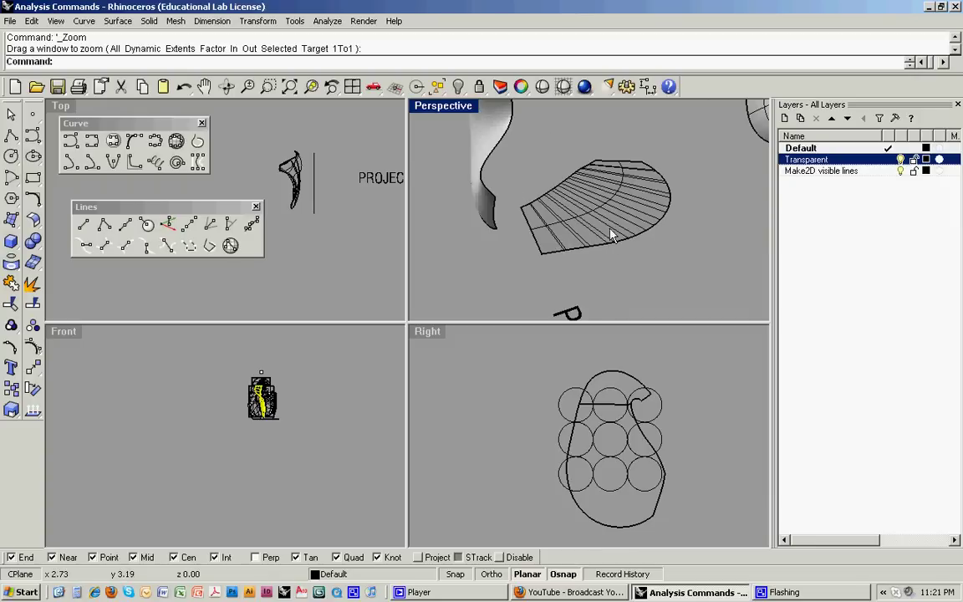
click(615, 205)
key(F3)
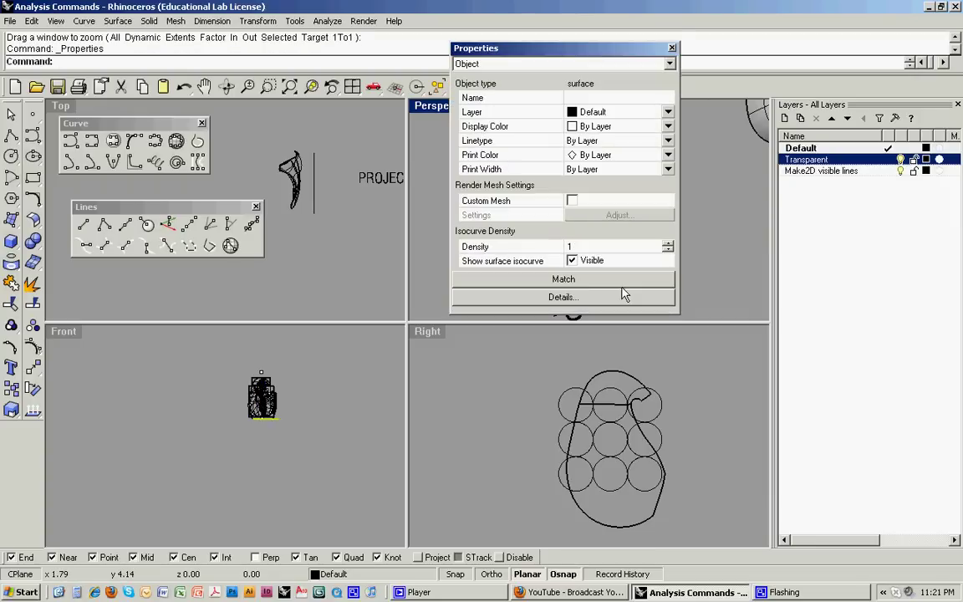
click(572, 261)
click(672, 49)
key(Escape)
Step: Unroll the surface of the Unroll Developable Surface model with Explode=Yes and Labels=No, without including any curves
right_drag(617, 151, 575, 219)
scroll(587, 196, down, 4)
scroll(634, 191, up, 10)
scroll(538, 178, up, 2)
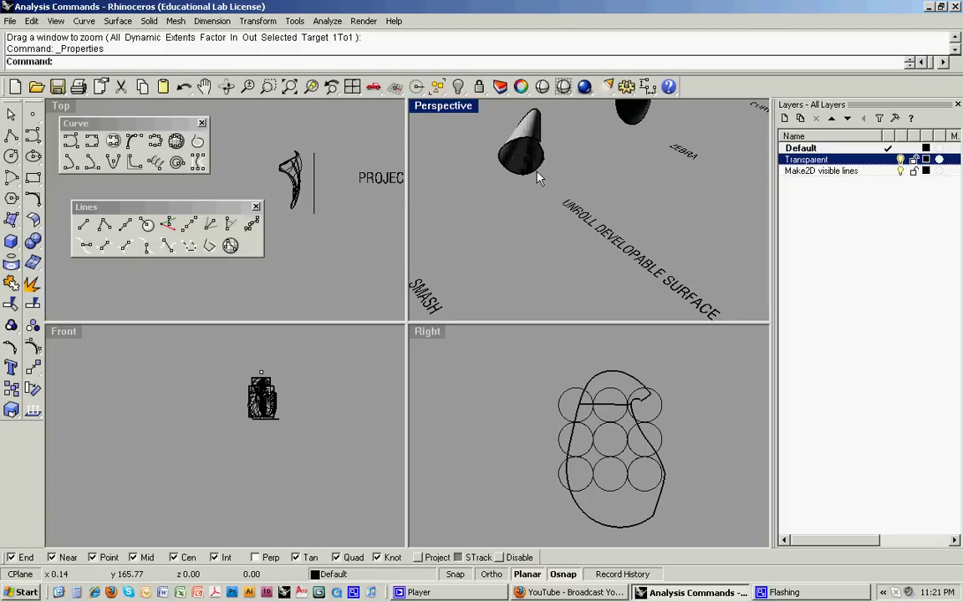
right_drag(538, 178, 563, 204)
click(572, 209)
scroll(572, 208, up, 2)
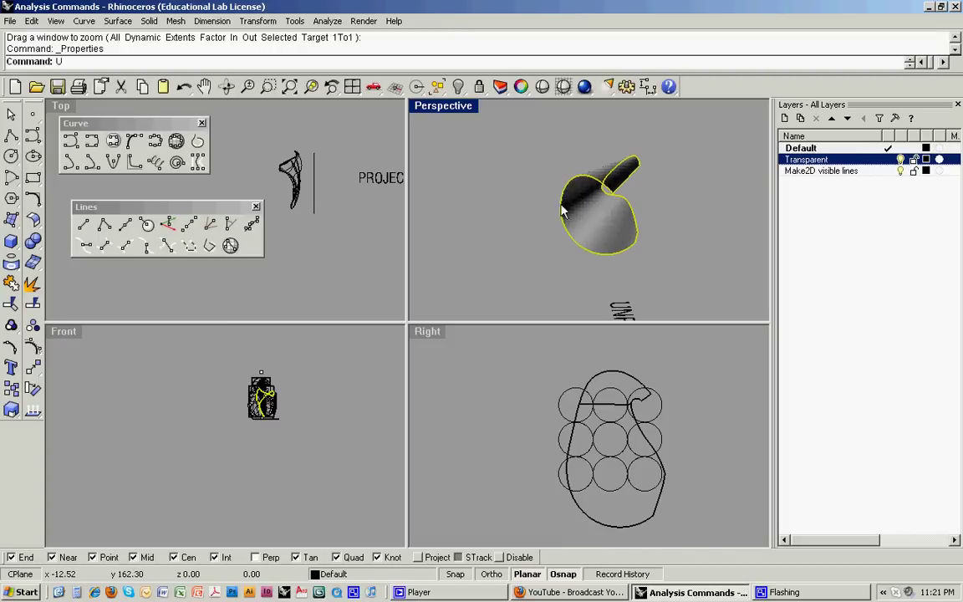
text(nrol)
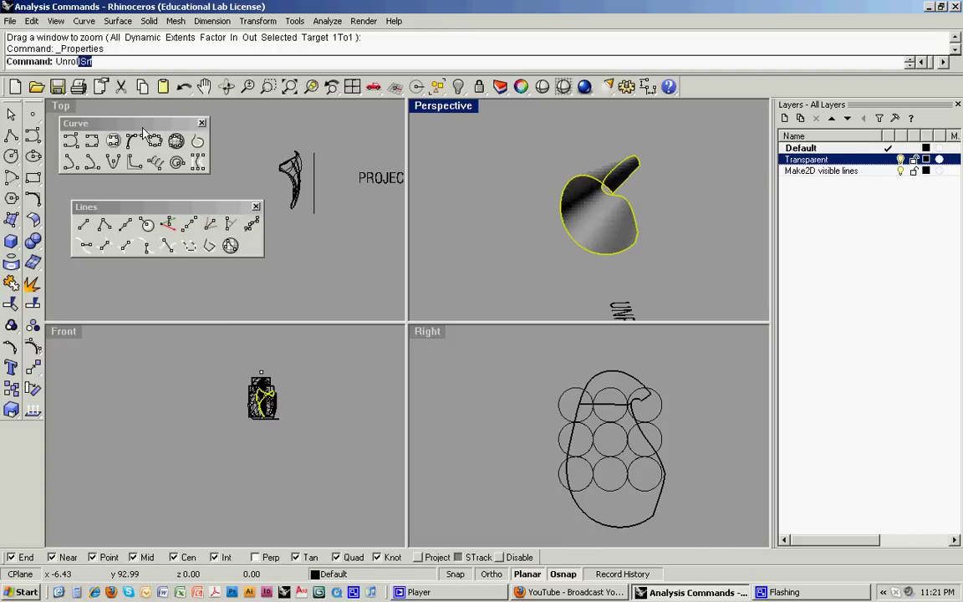
key(Return)
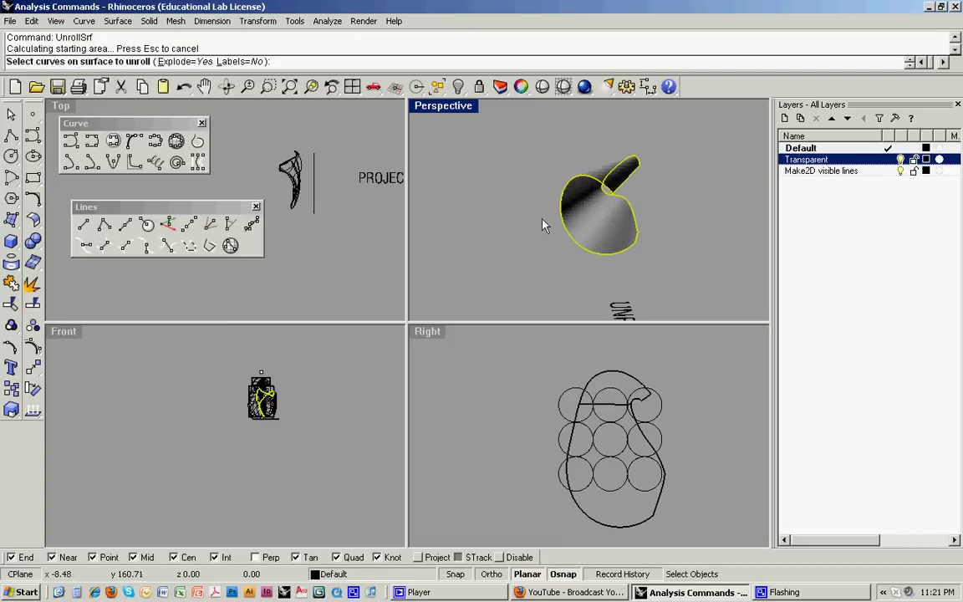
key(Return)
scroll(553, 224, down, 6)
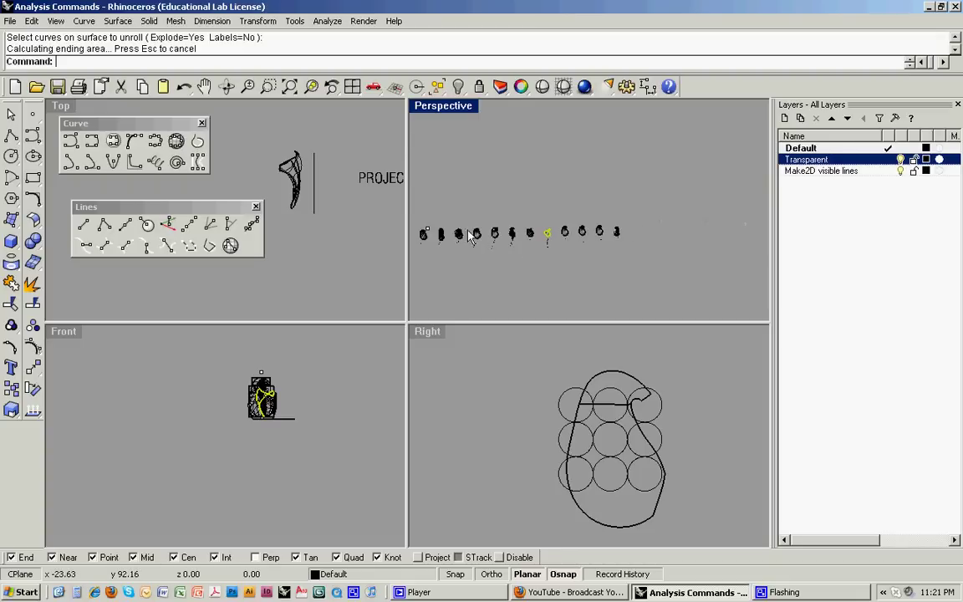
Step: Move the unrolled flat surface from the start of the model row to beside the Unroll Developable Surface model
scroll(473, 237, up, 8)
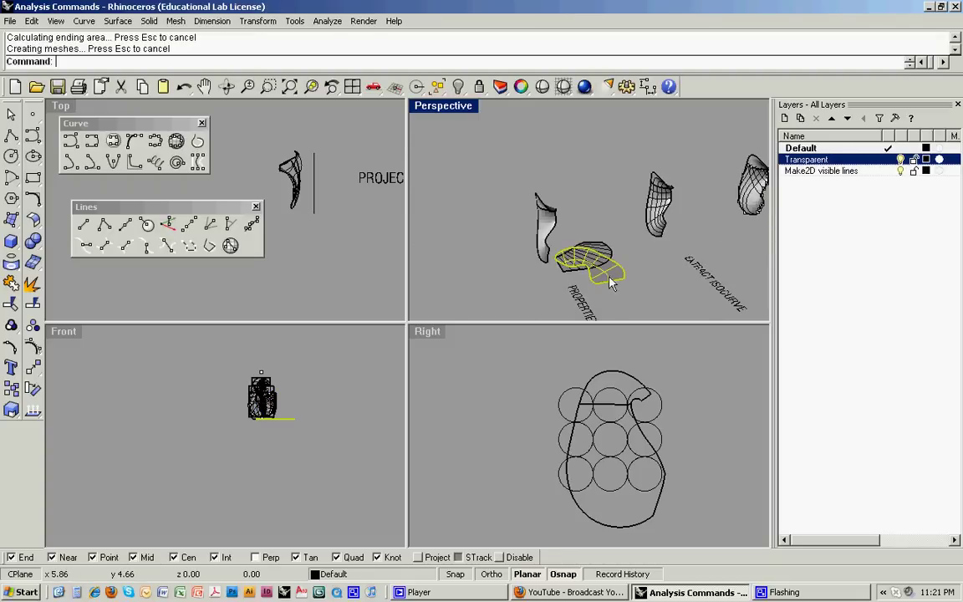
scroll(609, 283, down, 5)
text(m)
key(Return)
click(619, 305)
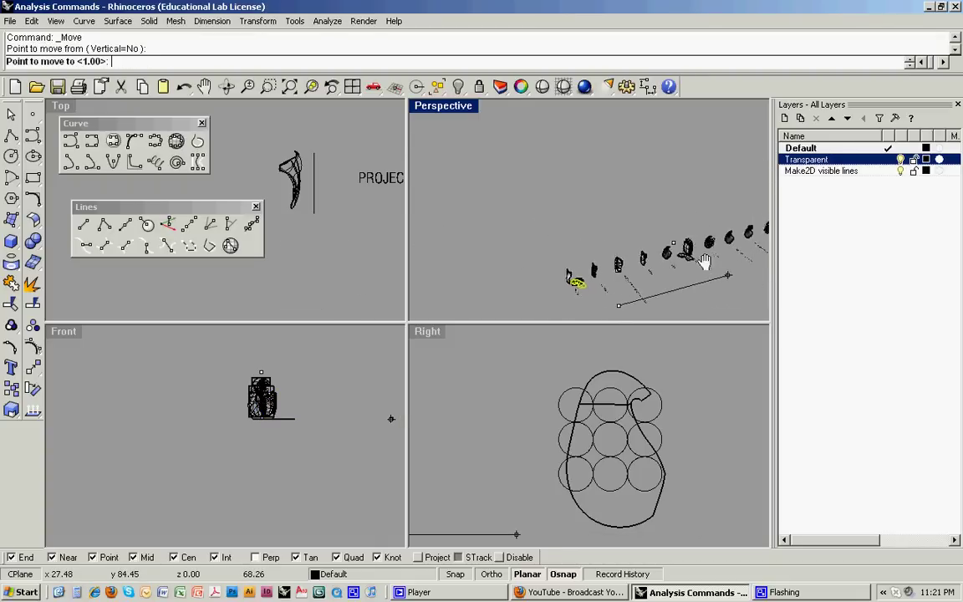
scroll(698, 259, up, 8)
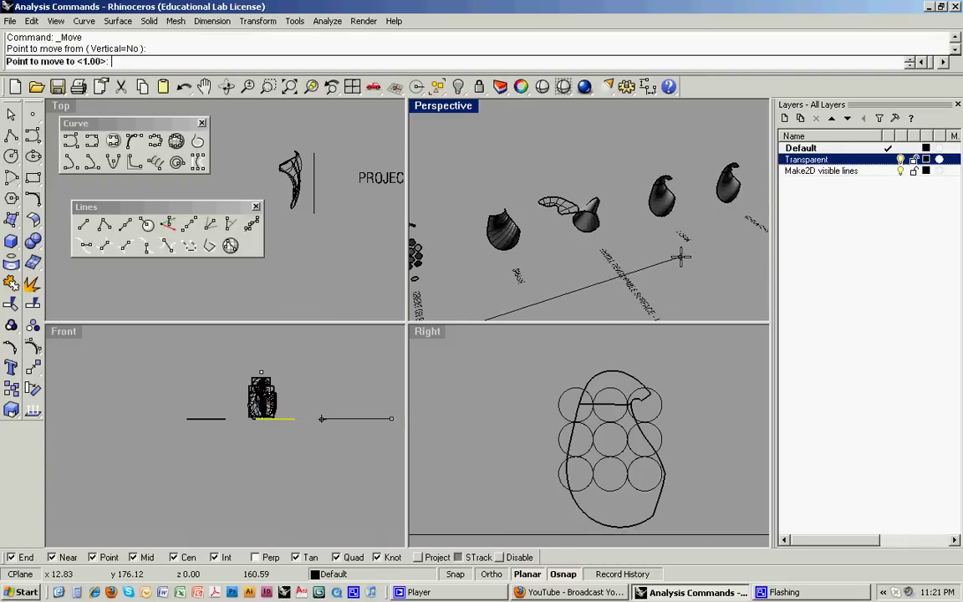
click(681, 257)
Step: Deselect the unrolled surface and examine it alongside the curved developable surface from several angles
text(z)
key(Return)
drag(537, 181, 617, 239)
right_drag(599, 227, 689, 234)
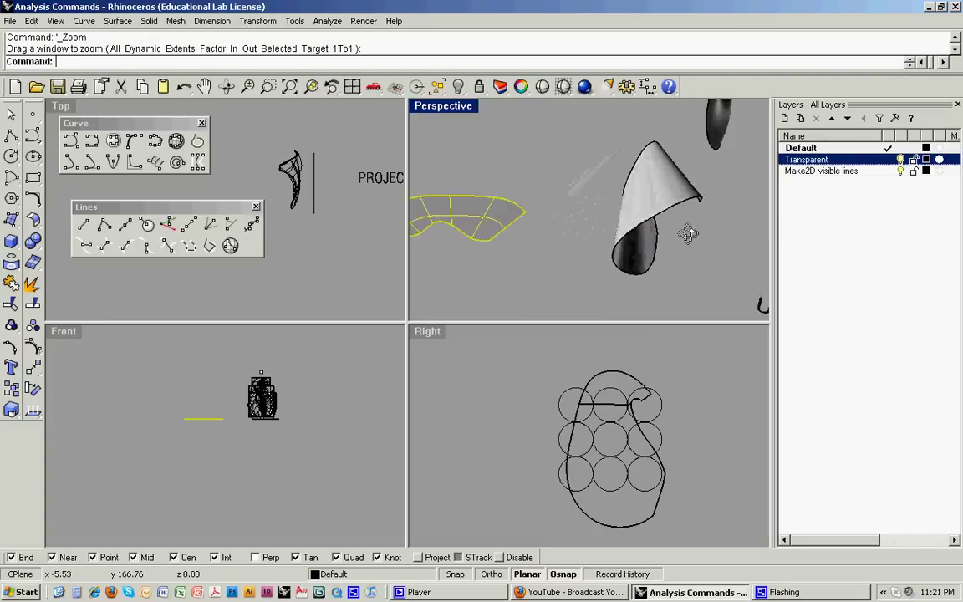
scroll(602, 228, down, 3)
key(Escape)
scroll(571, 231, down, 1)
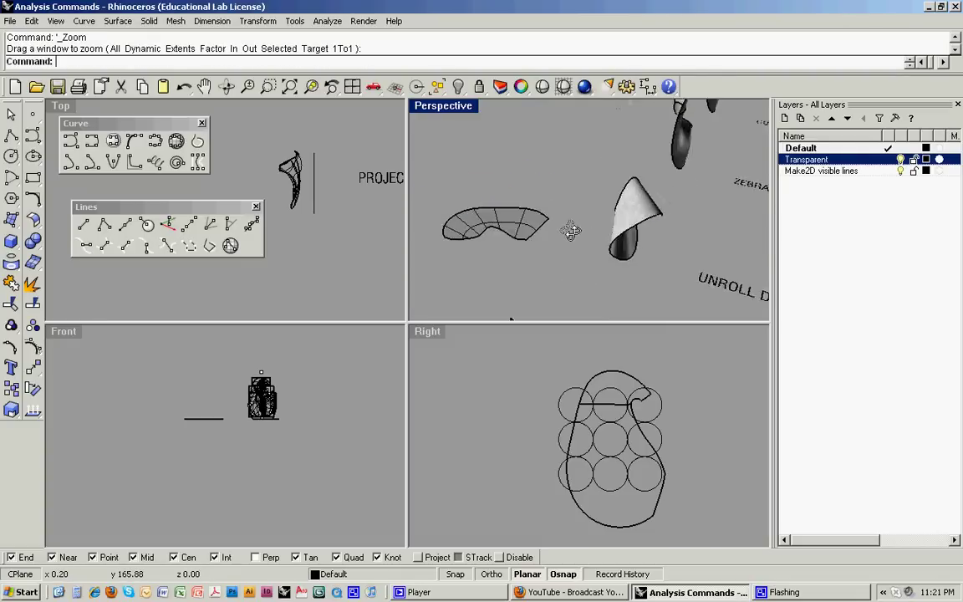
right_drag(571, 231, 586, 219)
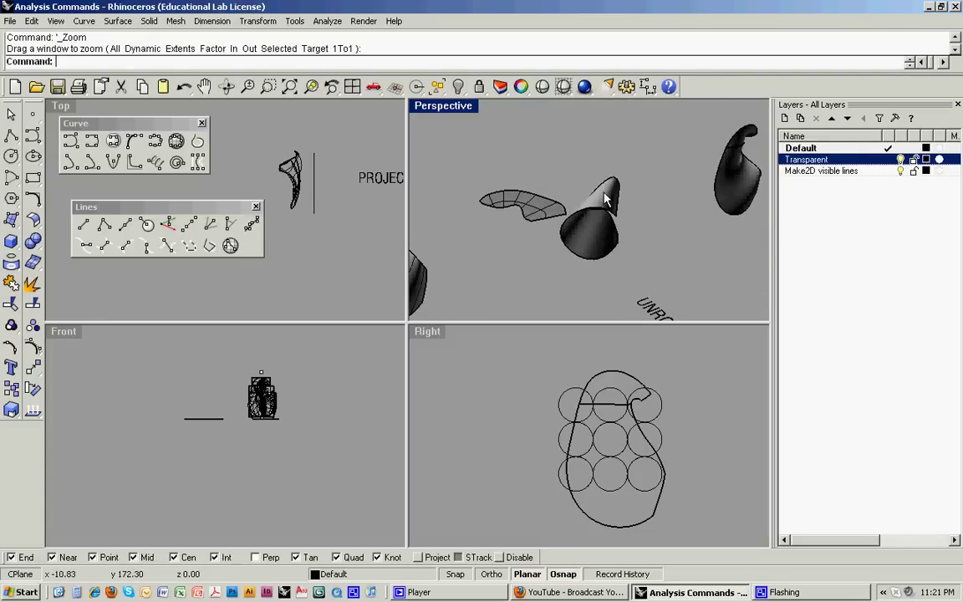